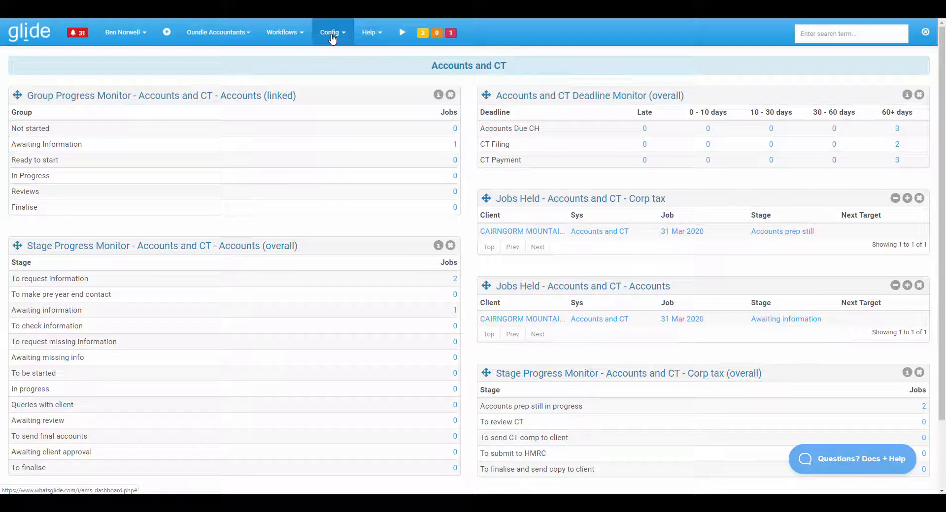
# Step: Open the VAT V2 workflow system for editing and show its elements, including job fields, deadlines and stages
pyautogui.click(332, 39)
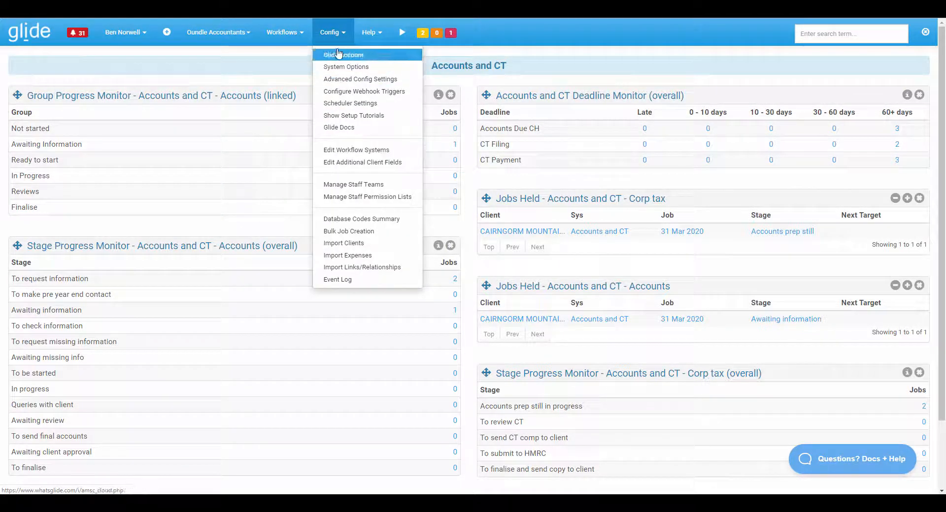
pyautogui.click(356, 150)
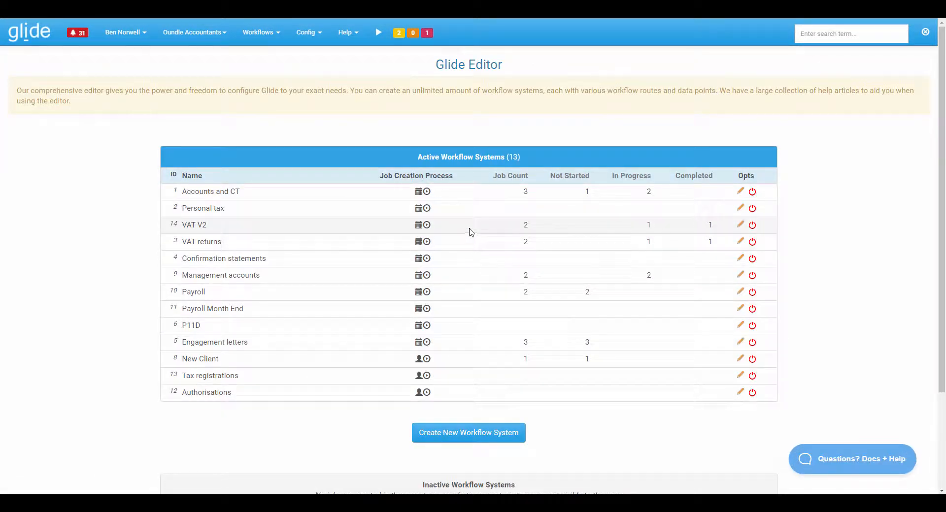
pyautogui.click(740, 226)
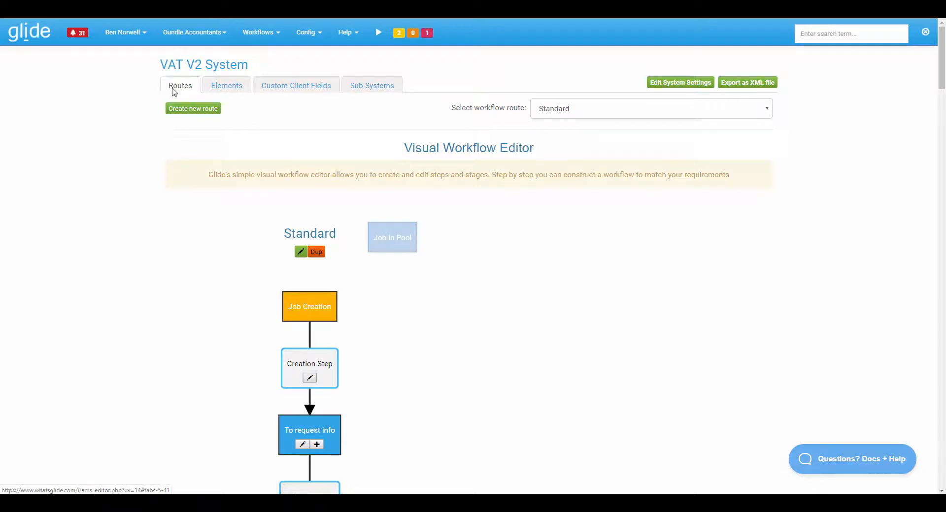
pyautogui.click(229, 87)
pyautogui.scroll(2, 326, 146)
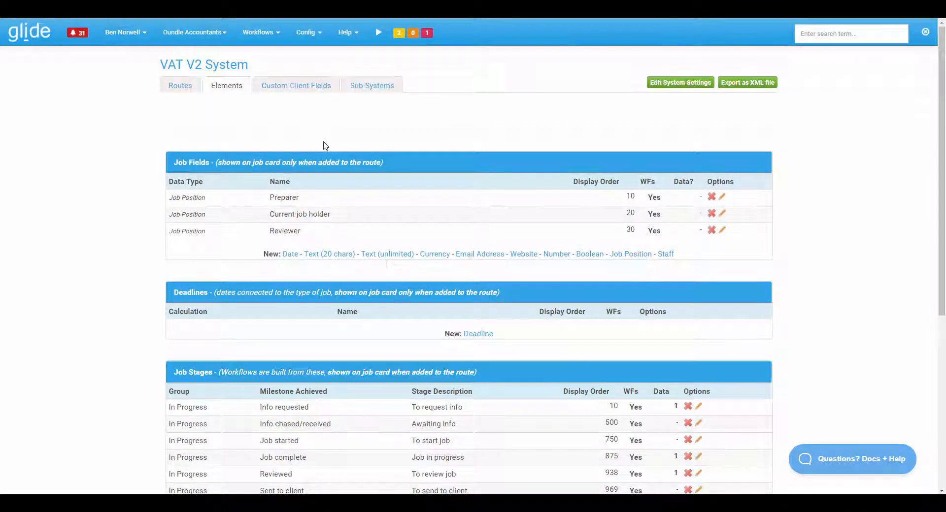
pyautogui.scroll(-2, 326, 148)
pyautogui.scroll(2, 325, 148)
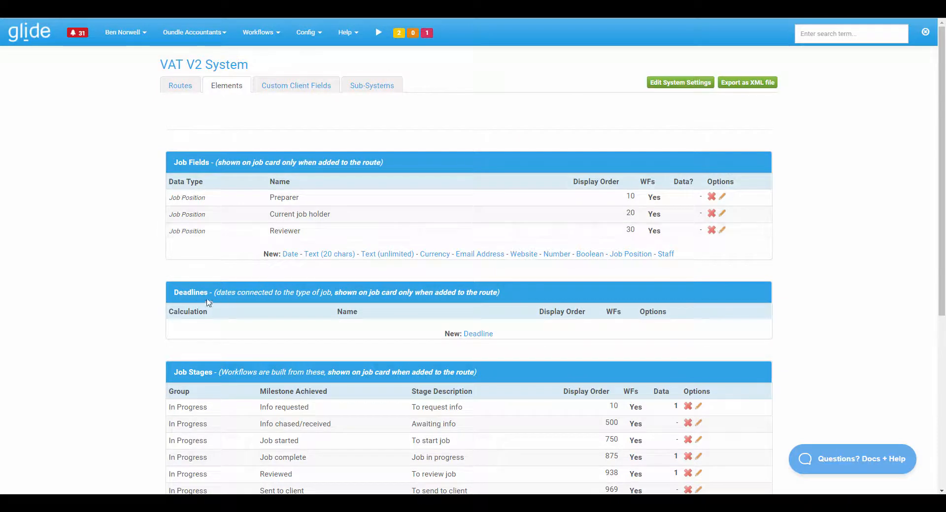
# Step: Start a new deadline in the VAT V2 system and name it "VAT filing"
pyautogui.click(476, 334)
pyautogui.doubleClick(432, 88)
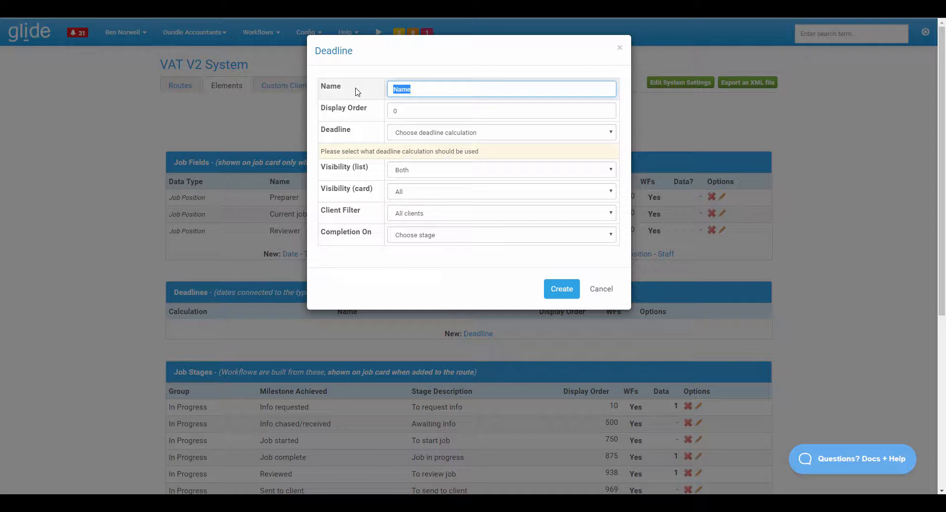
pyautogui.write('VAT ')
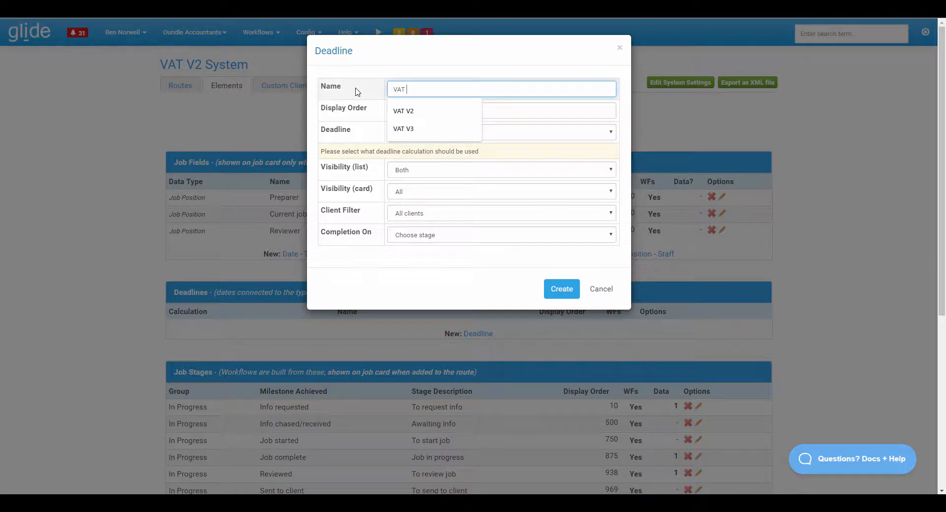
pyautogui.write('filing')
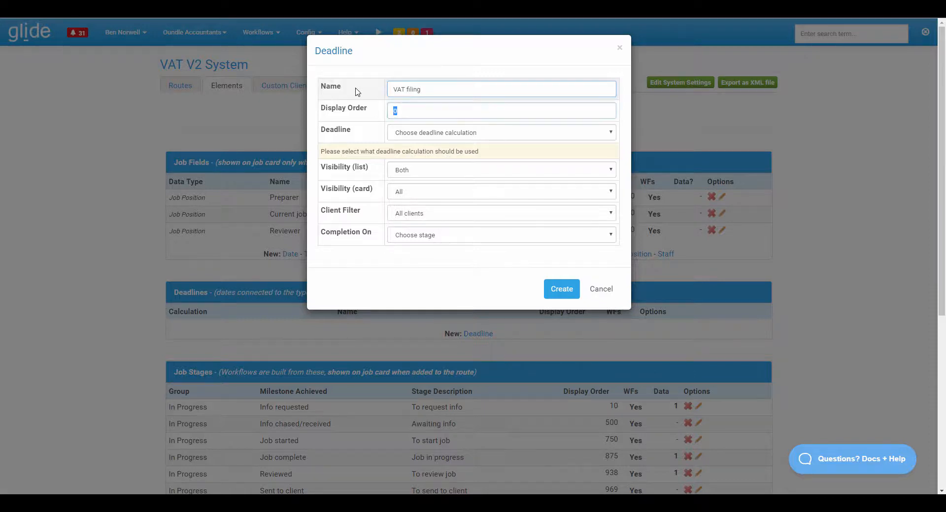
pyautogui.press('Tab')
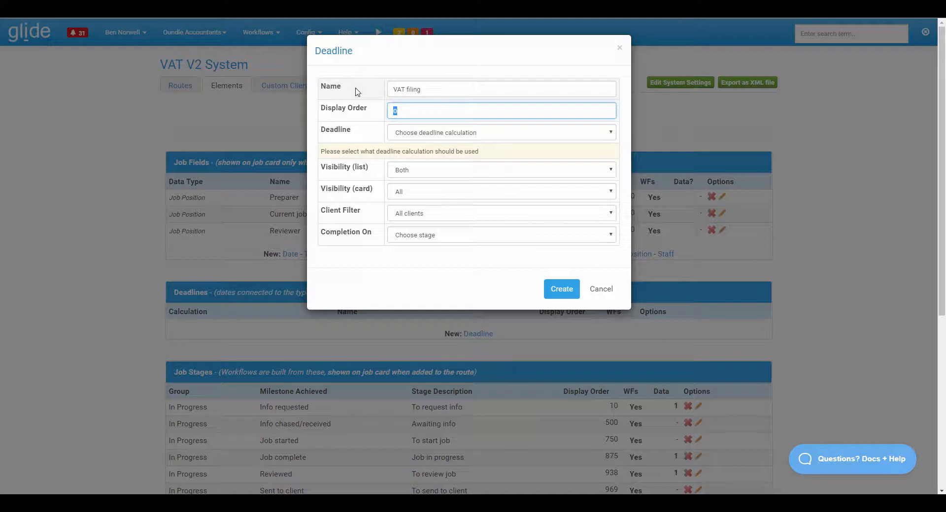
# Step: Set the VAT filing deadline's calculation to "UK - VAT Filing (7th)"
pyautogui.click(433, 131)
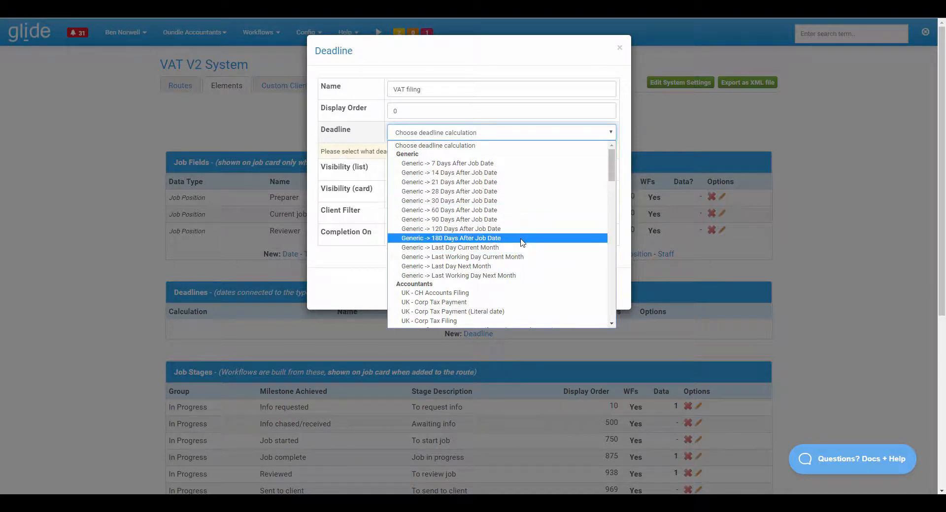
pyautogui.scroll(-2, 521, 242)
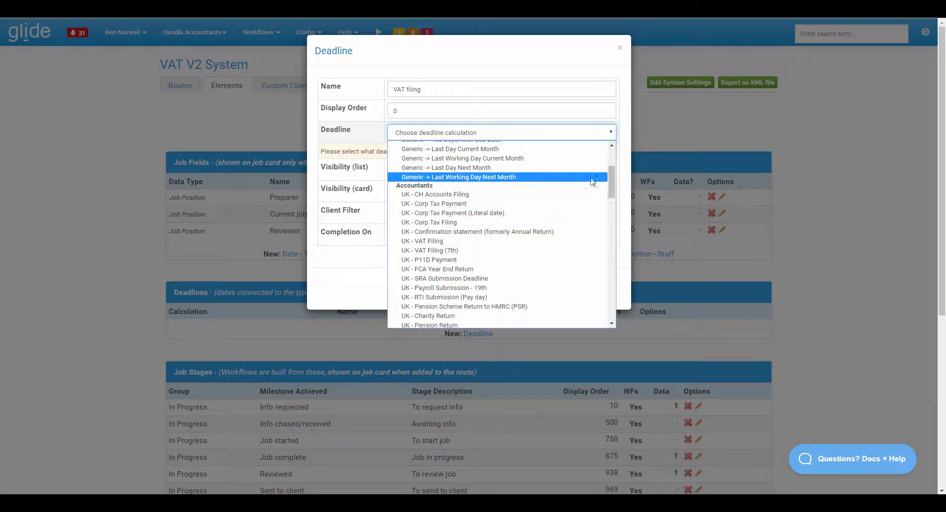
pyautogui.moveTo(614, 190); pyautogui.dragTo(613, 196)
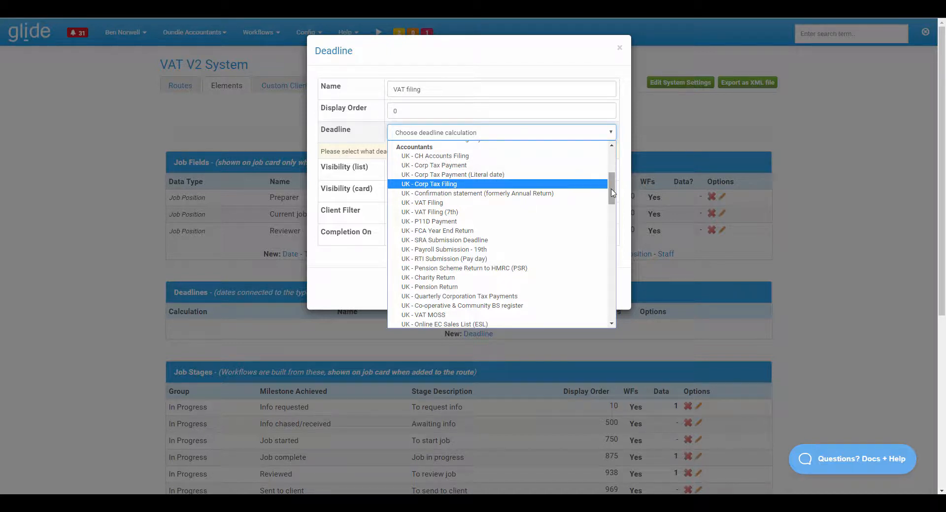
pyautogui.moveTo(612, 192); pyautogui.dragTo(612, 199)
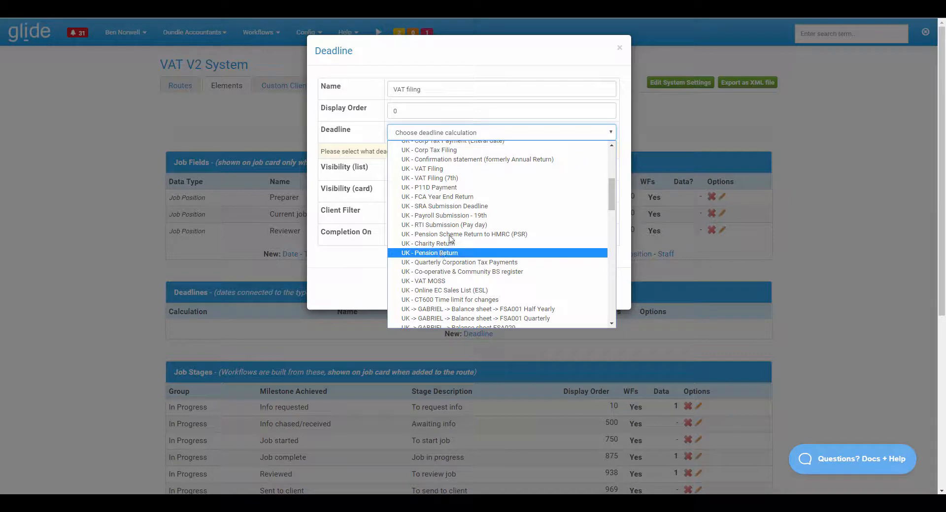
pyautogui.moveTo(613, 195); pyautogui.dragTo(613, 286)
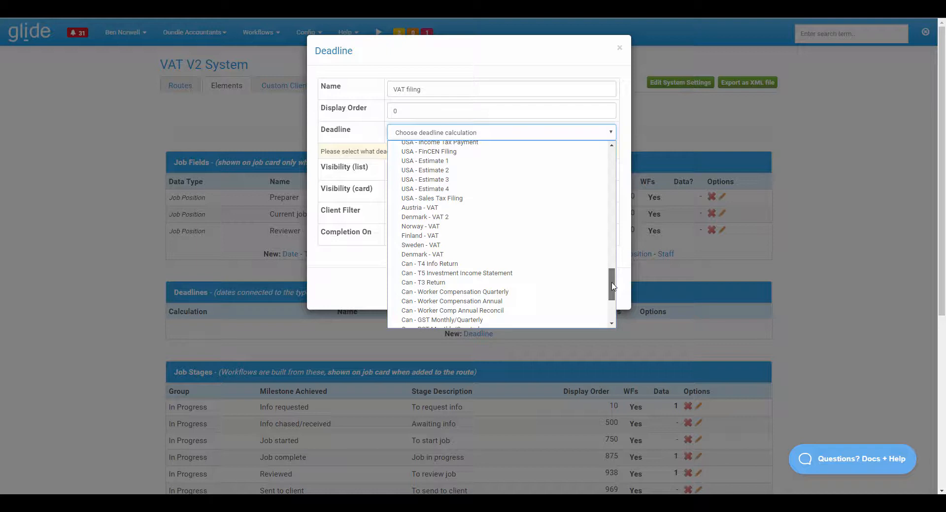
pyautogui.moveTo(613, 286); pyautogui.dragTo(623, 189)
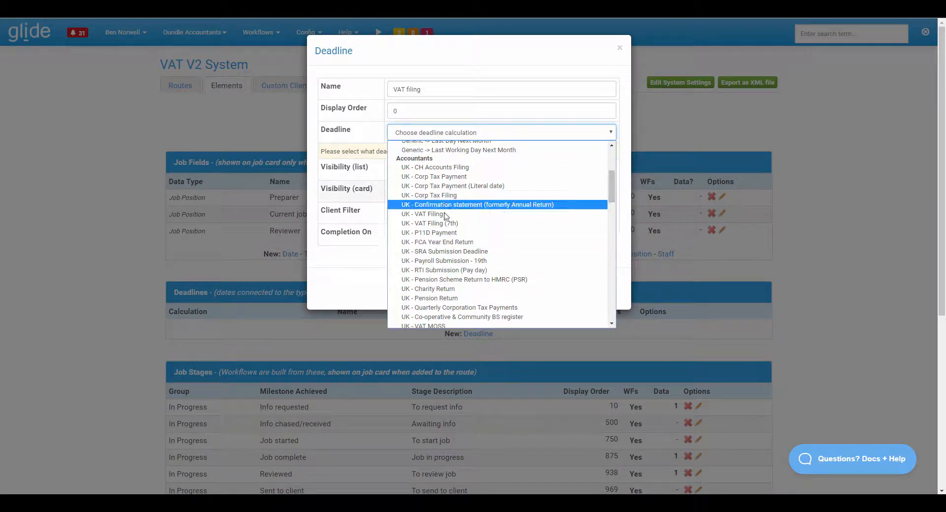
pyautogui.click(457, 225)
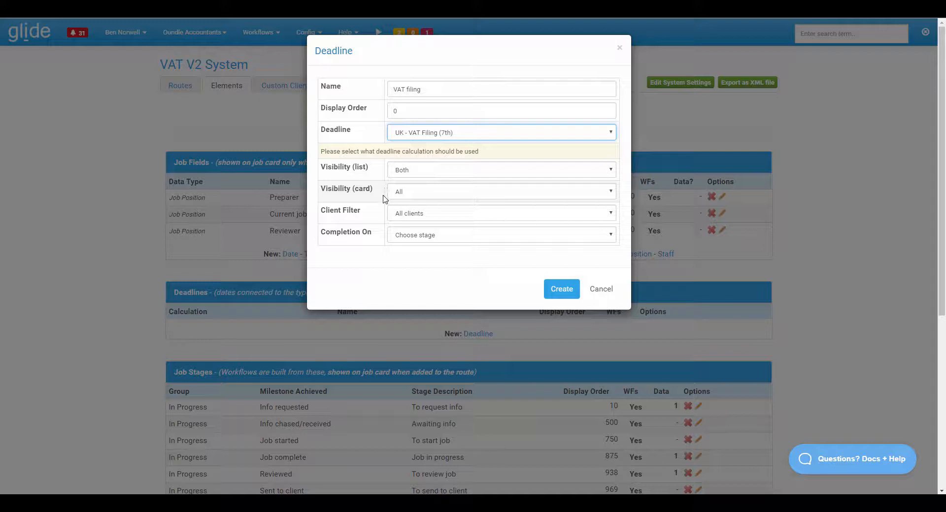
# Step: Apply the deadline to all clients, set its completion to "(Leave Stage) Filed (VAT V2)", and create it
pyautogui.click(436, 217)
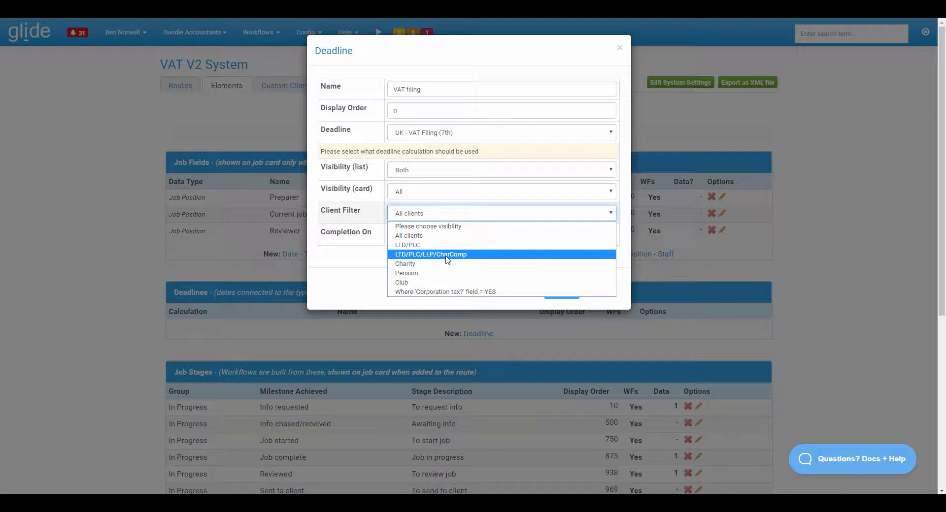
pyautogui.click(422, 237)
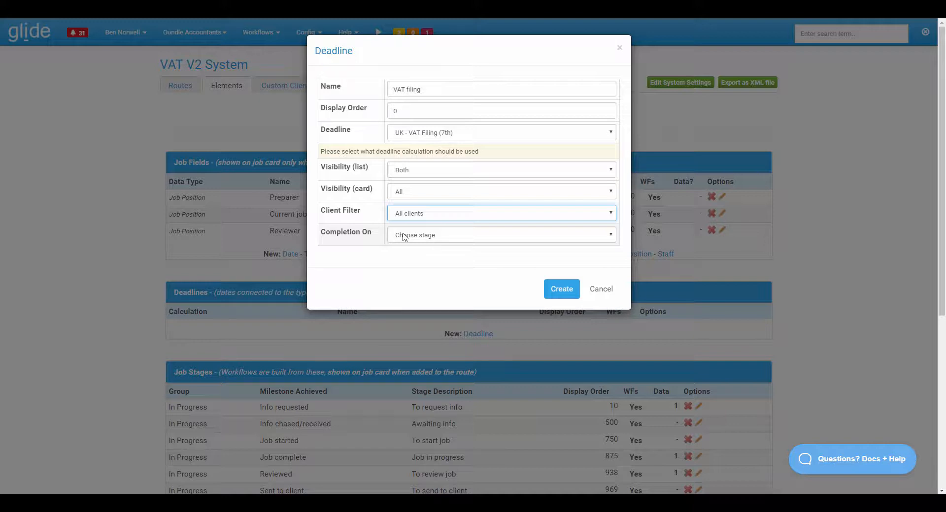
pyautogui.click(417, 236)
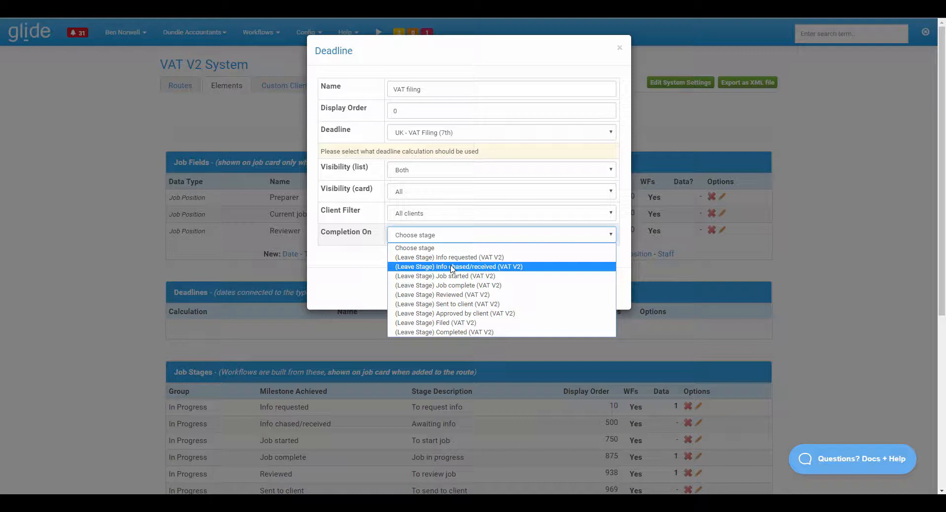
pyautogui.click(459, 323)
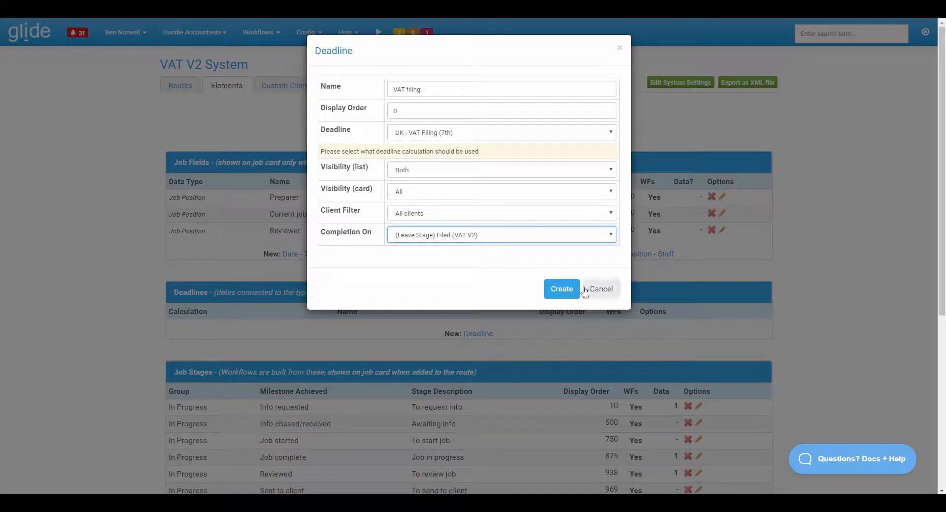
pyautogui.click(562, 290)
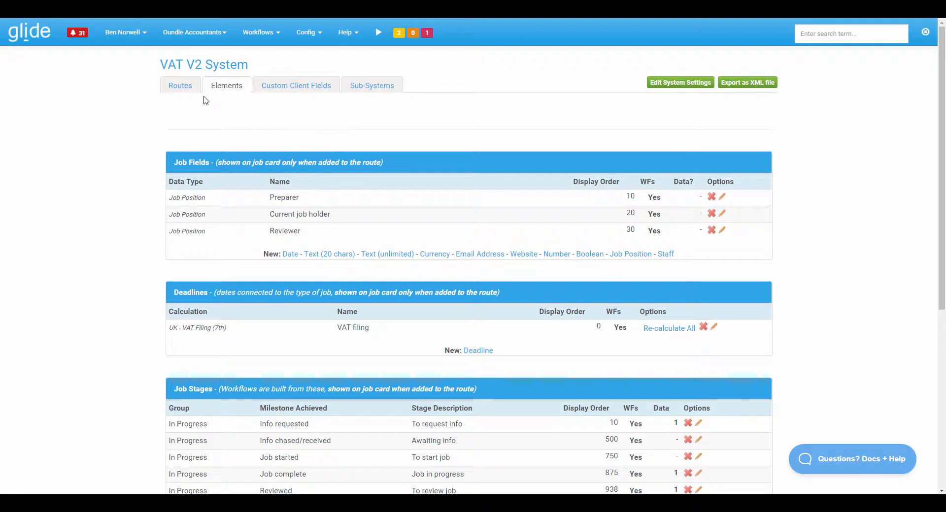
# Step: Check which deadlines are attached to the VAT V2 system's Standard route in its detailed editor
pyautogui.click(190, 88)
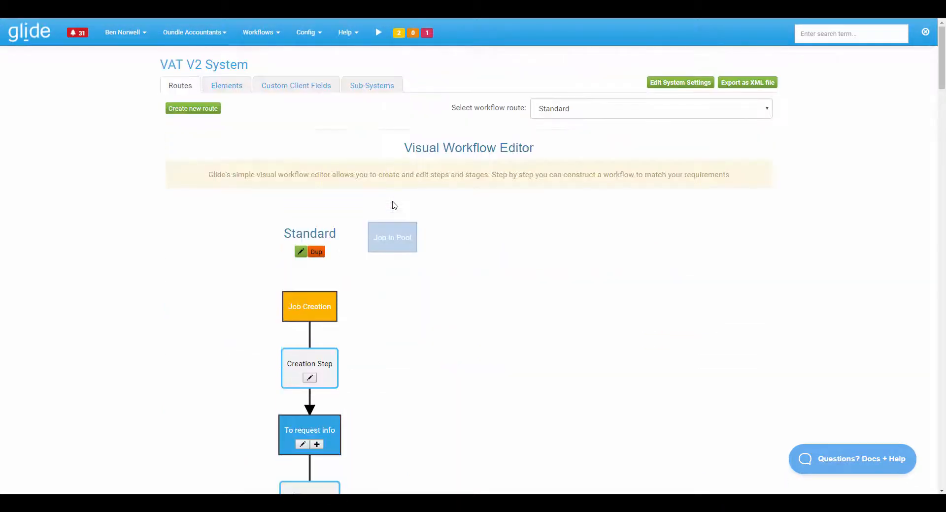
pyautogui.scroll(-8, 391, 204)
pyautogui.scroll(-15, 394, 206)
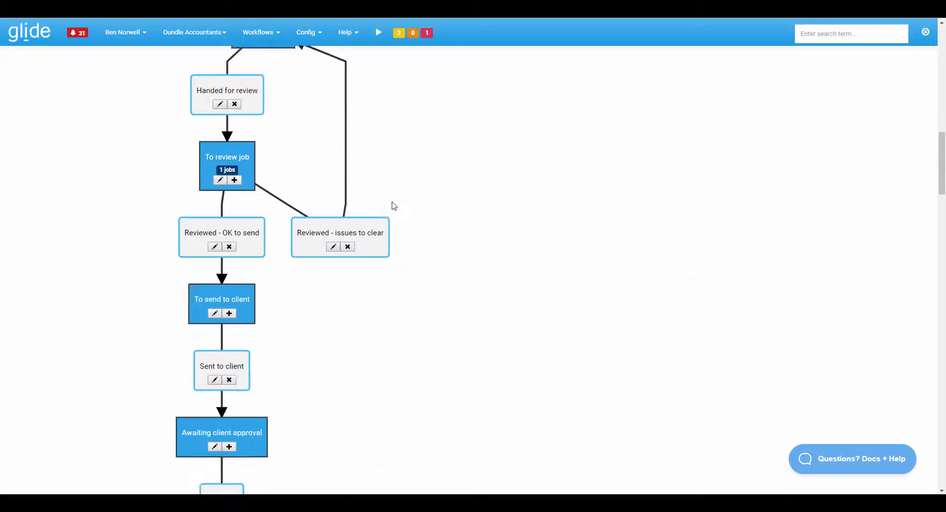
pyautogui.scroll(-7, 392, 205)
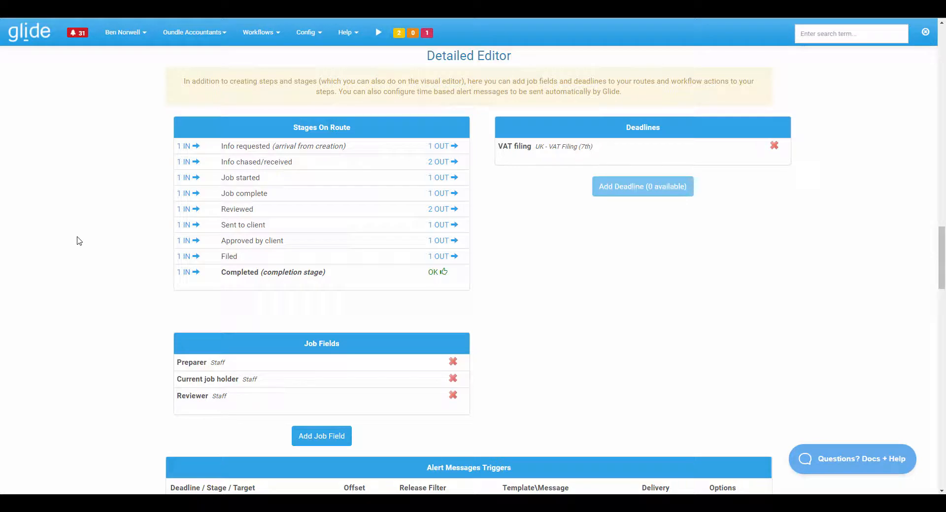
pyautogui.scroll(20, 66, 215)
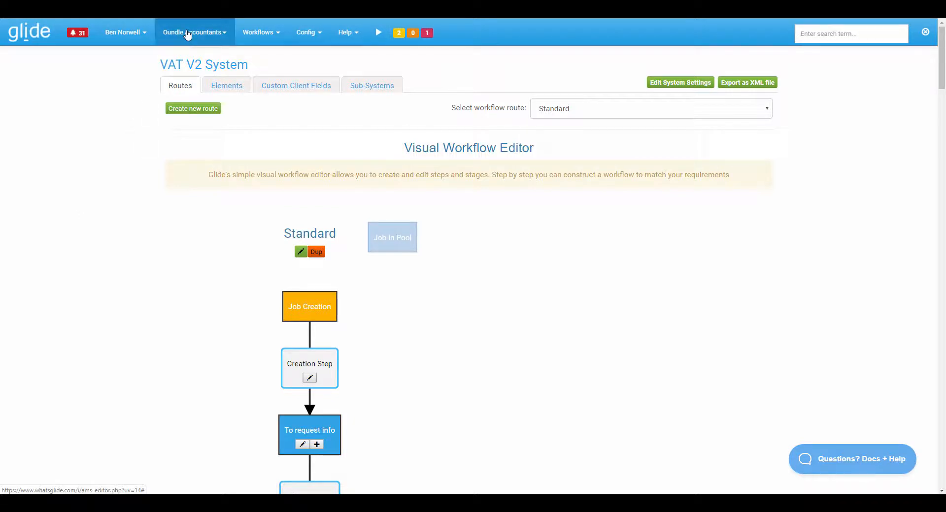
# Step: Search for "cairn" and open the VAT V2 section of the client CAIRNGORM MOUNTAIN (SCOTLAND) LIMITED
pyautogui.click(865, 37)
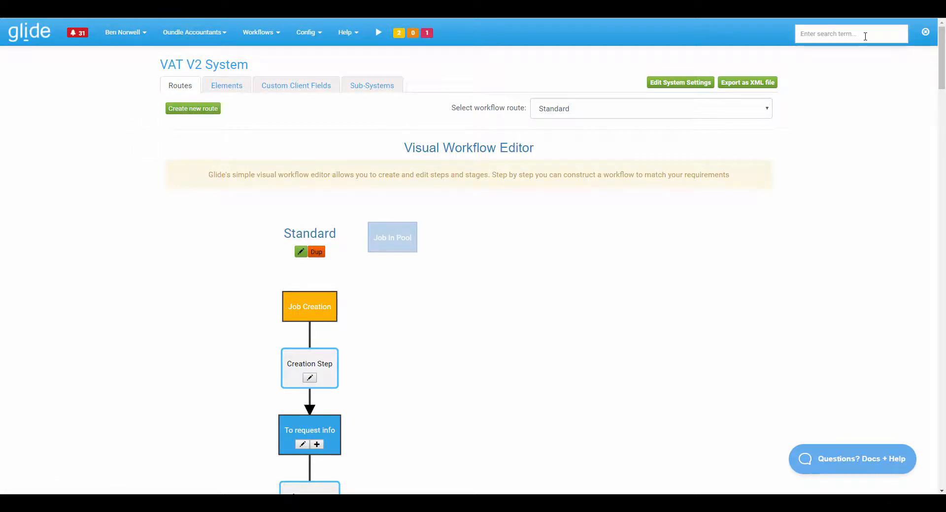
pyautogui.write('cal')
pyautogui.write('rn')
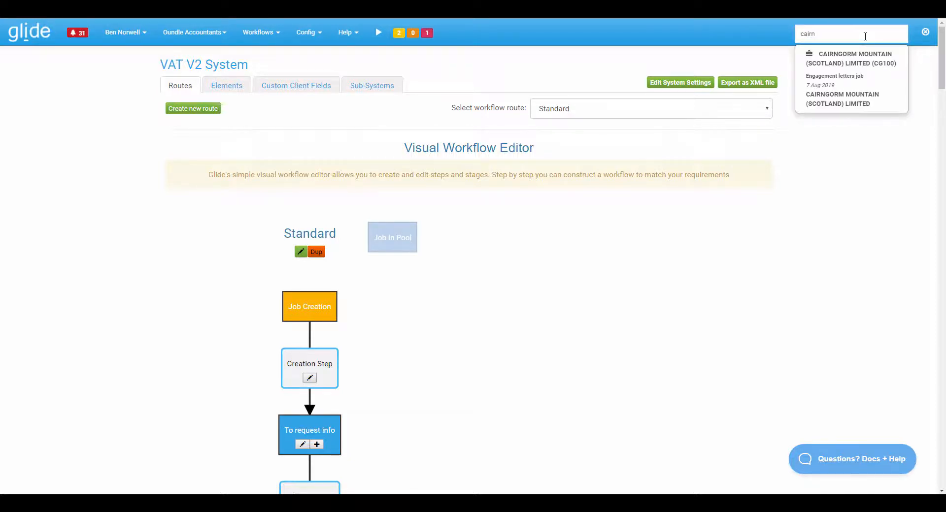
pyautogui.click(851, 57)
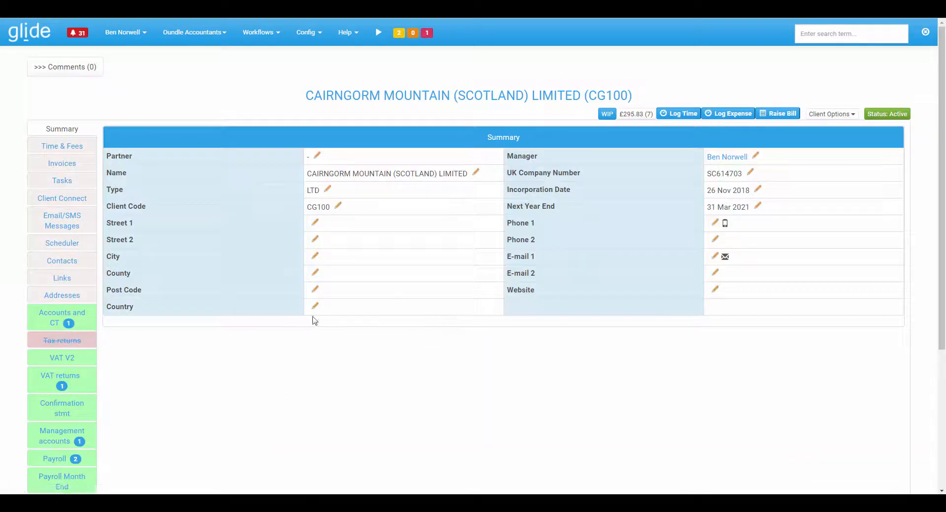
pyautogui.click(66, 361)
pyautogui.scroll(3, 430, 273)
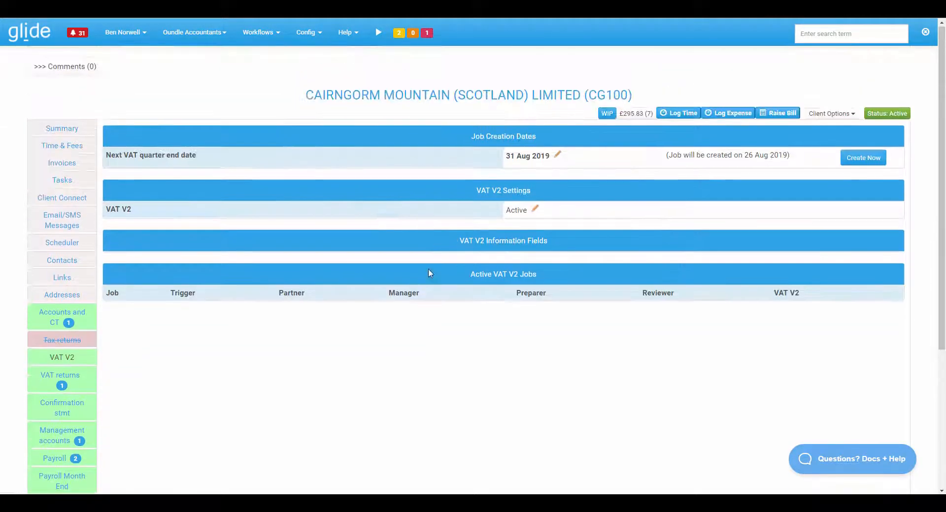
# Step: Create the client's VAT V2 job for 31 Aug 2019 immediately and check the VAT filing deadline on its job card
pyautogui.click(861, 161)
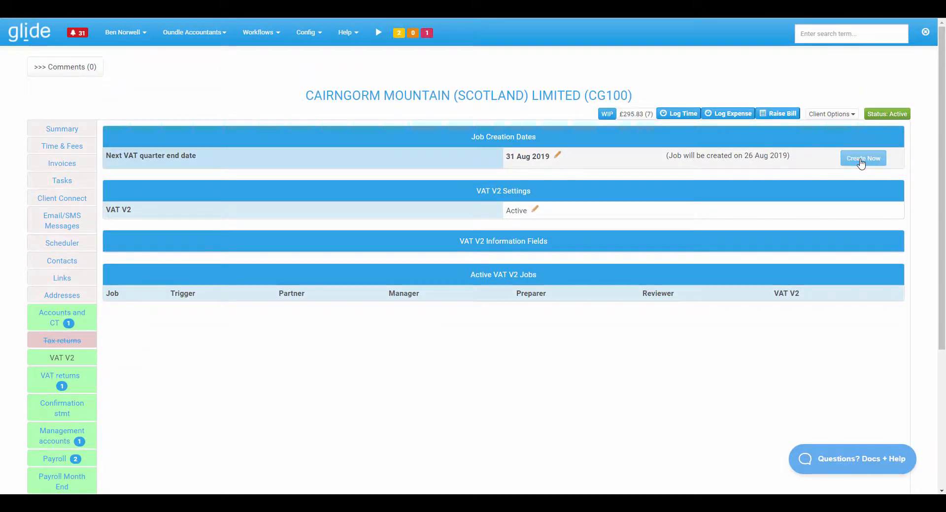
pyautogui.click(557, 76)
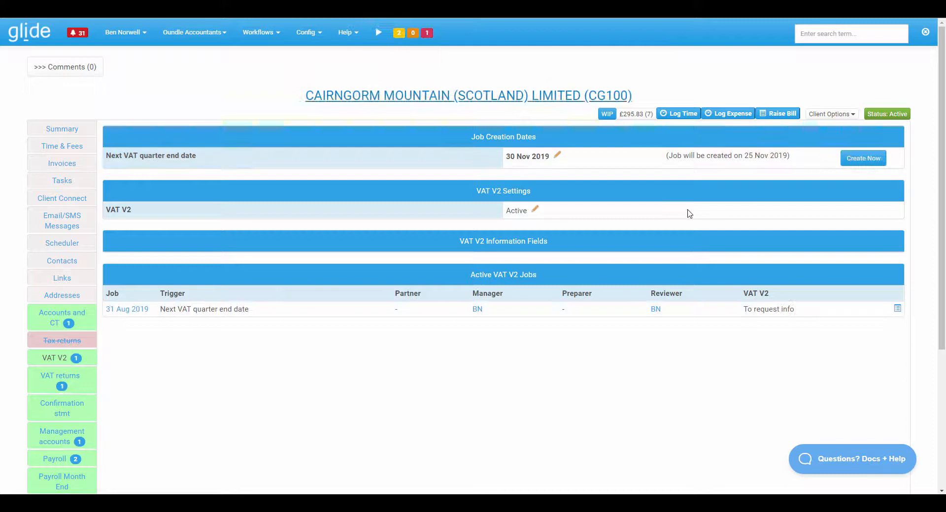
pyautogui.click(897, 309)
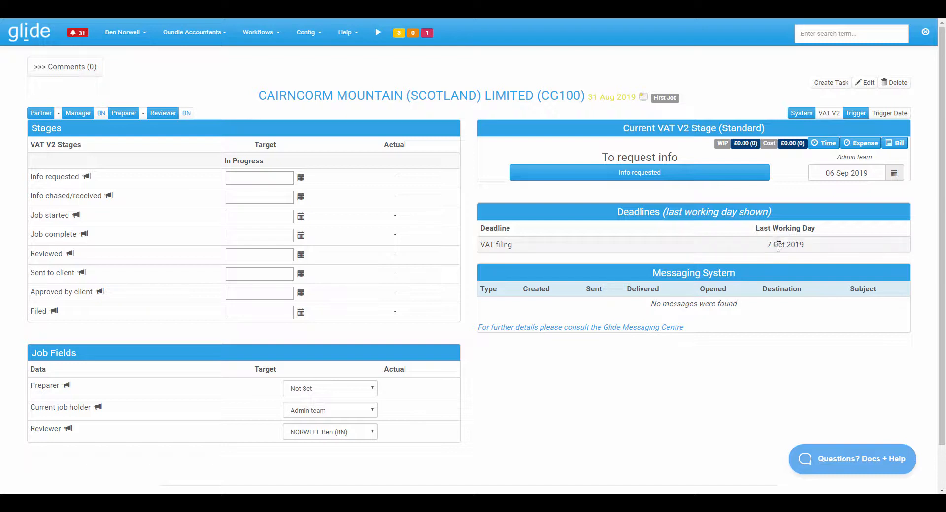
pyautogui.tripleClick(779, 244)
pyautogui.click(759, 249)
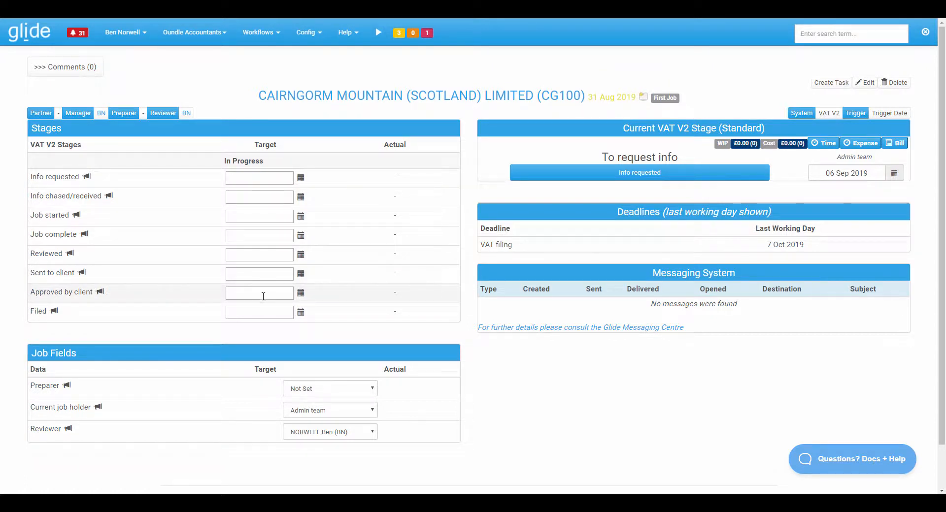
# Step: Open the VAT V2 Info dashboard and examine which VAT V2 widgets can be added, leaving the list without adding one
pyautogui.click(144, 38)
pyautogui.click(126, 83)
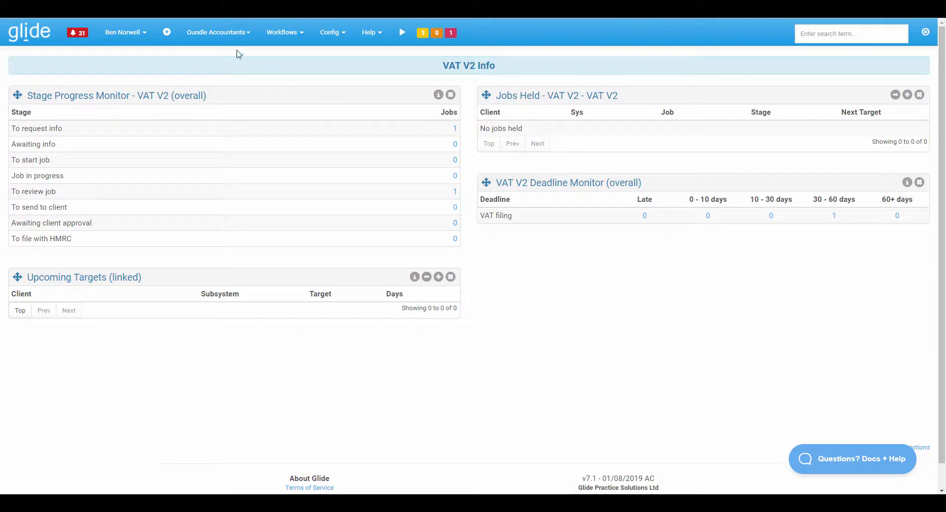
pyautogui.click(166, 32)
pyautogui.click(420, 115)
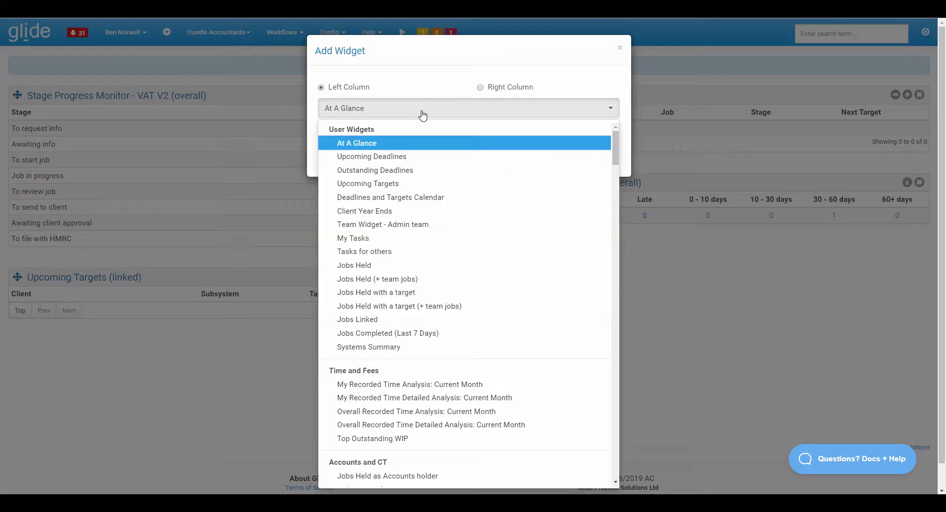
pyautogui.moveTo(613, 147); pyautogui.dragTo(613, 468)
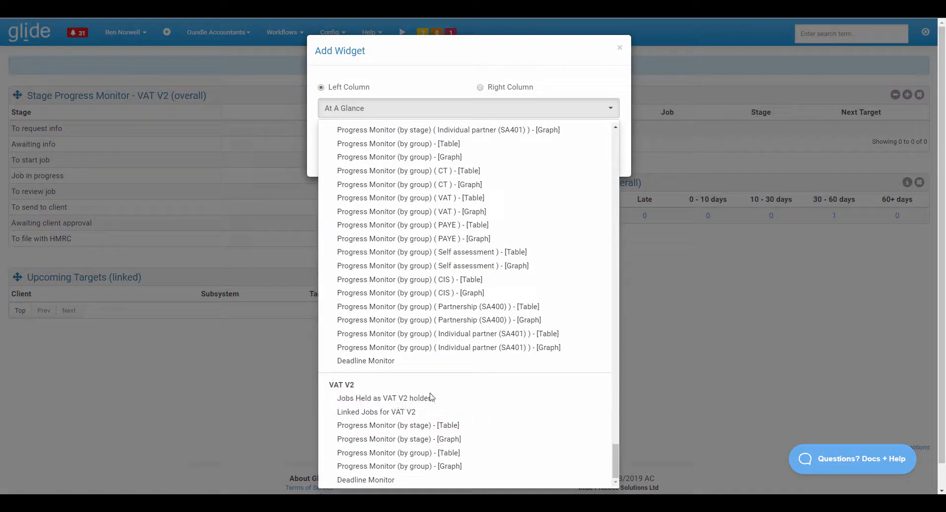
pyautogui.click(431, 50)
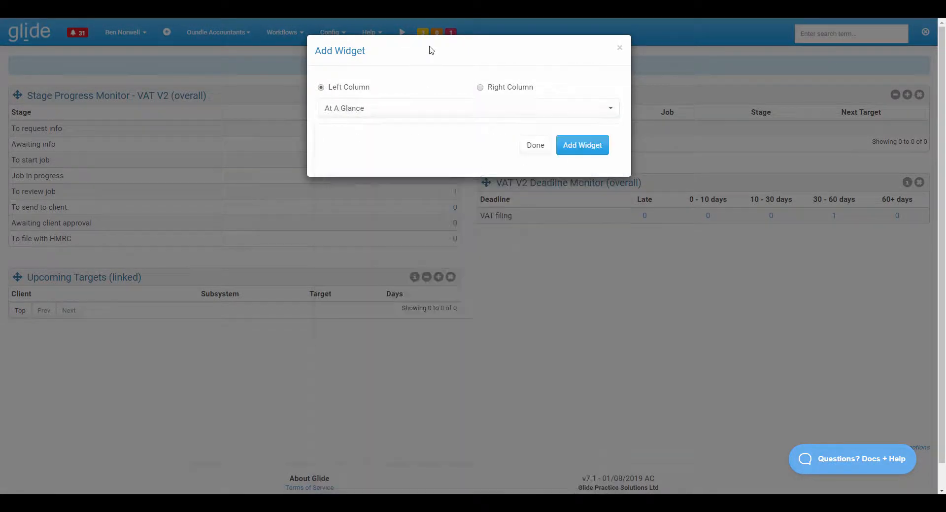
pyautogui.click(620, 47)
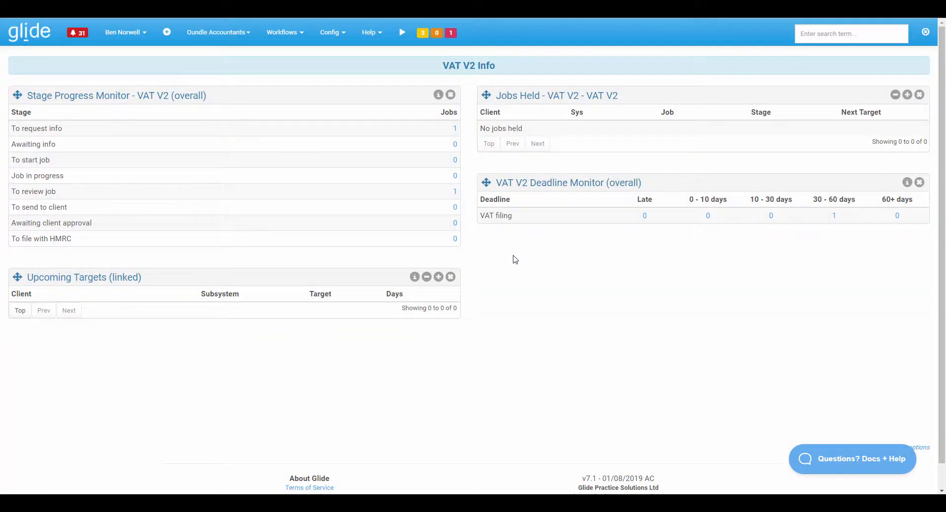
# Step: Examine the VAT filing row of the VAT V2 Deadline Monitor and try its Personal (linked) scope option without saving
pyautogui.moveTo(486, 215); pyautogui.dragTo(505, 215)
pyautogui.click(520, 218)
pyautogui.moveTo(609, 183); pyautogui.dragTo(639, 182)
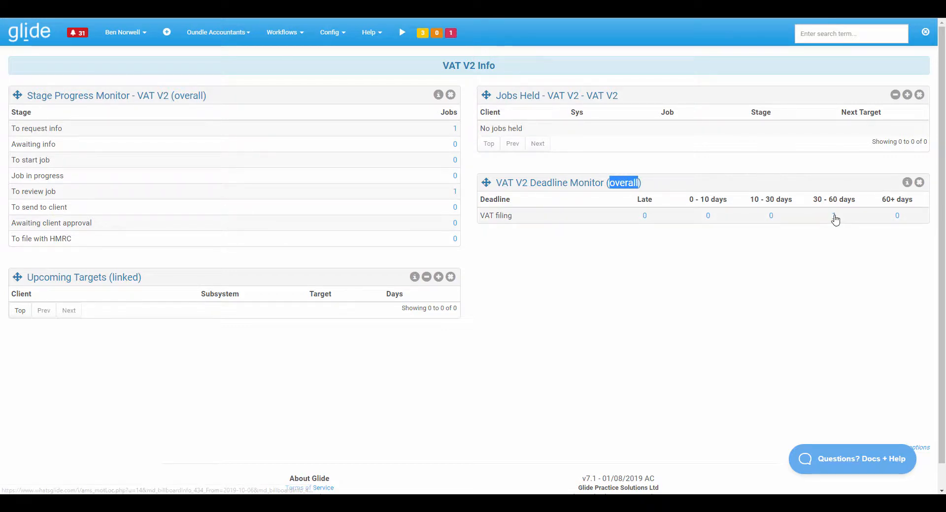
pyautogui.click(907, 182)
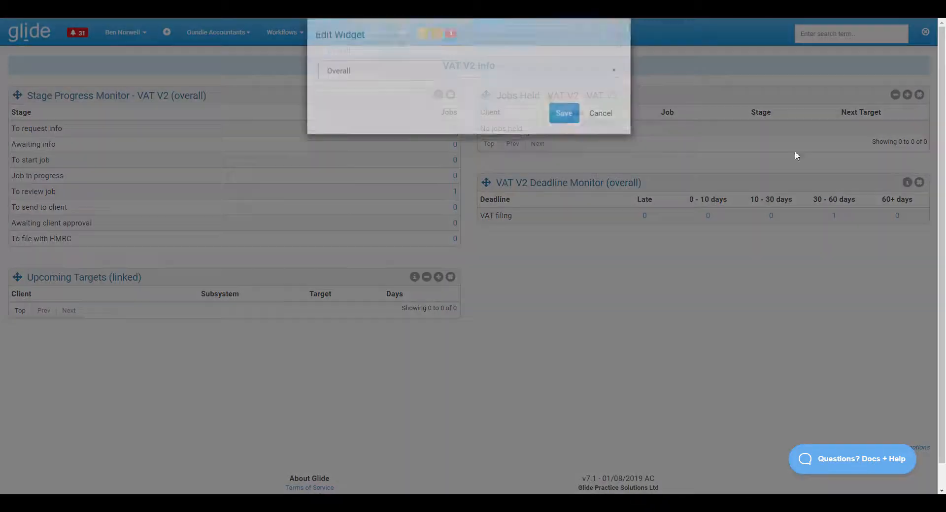
pyautogui.click(465, 94)
pyautogui.click(462, 110)
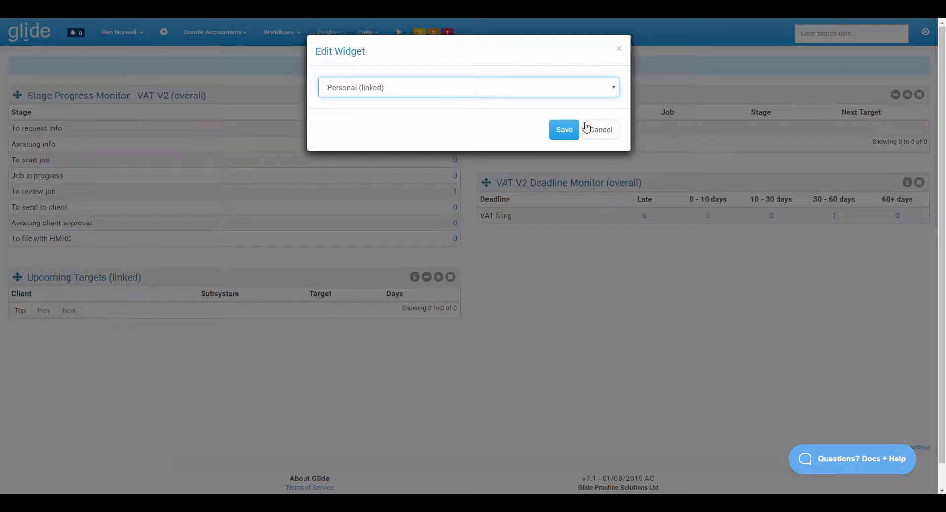
pyautogui.click(602, 132)
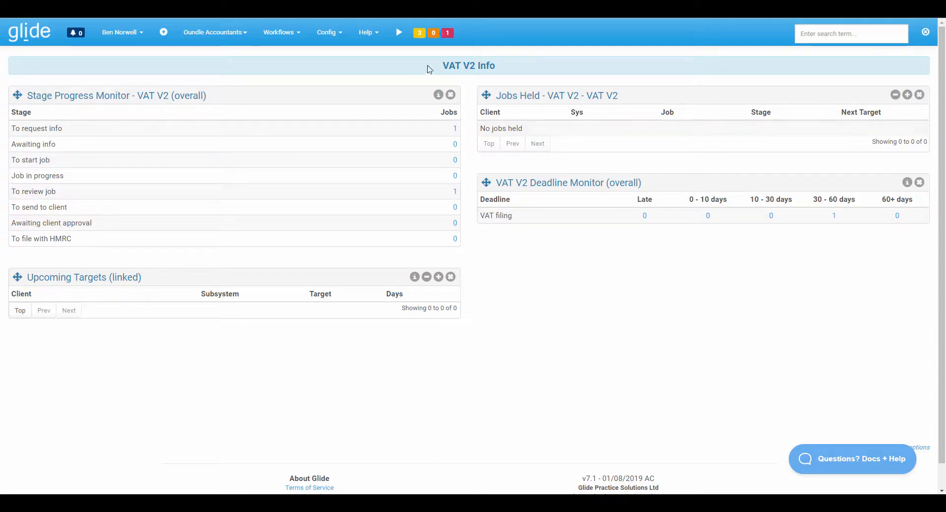
# Step: Open the VAT V2 jobs list and examine its secondary filters for the VAT filing date and completion status
pyautogui.click(420, 35)
pyautogui.click(279, 41)
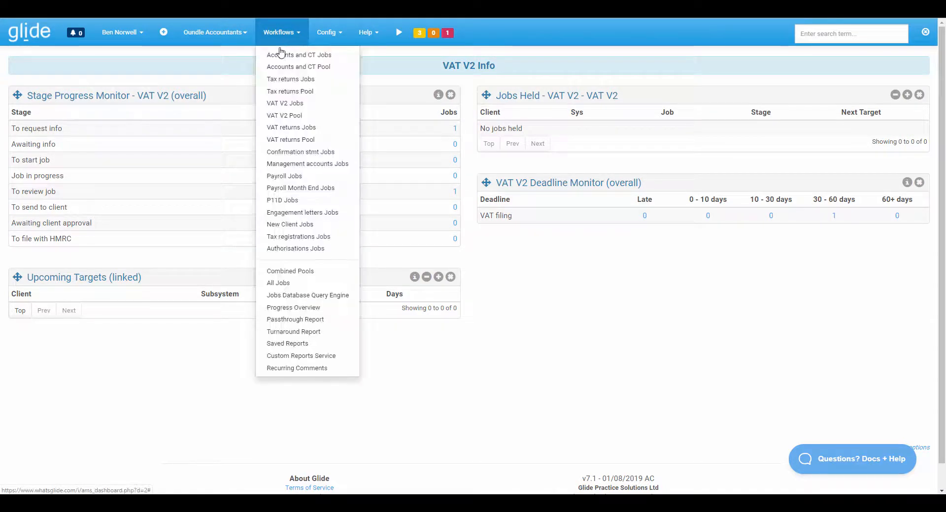
pyautogui.click(291, 104)
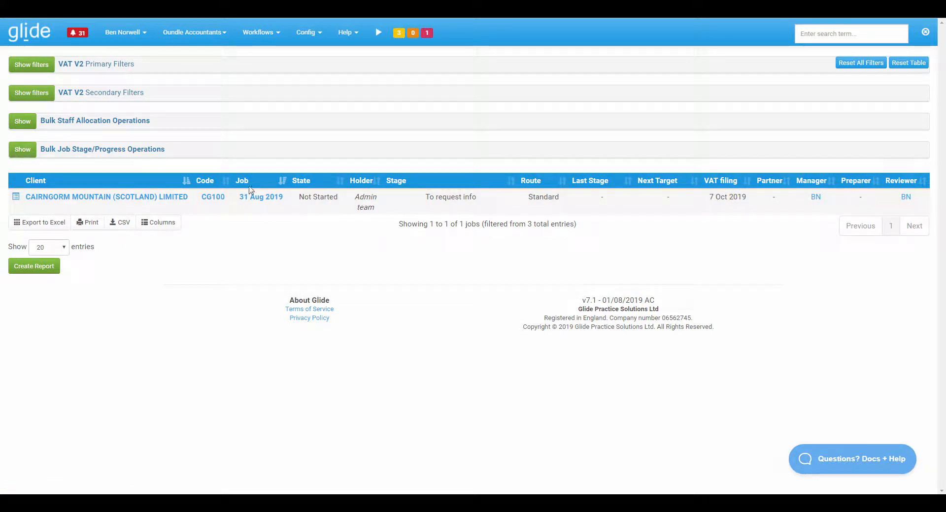
pyautogui.click(31, 93)
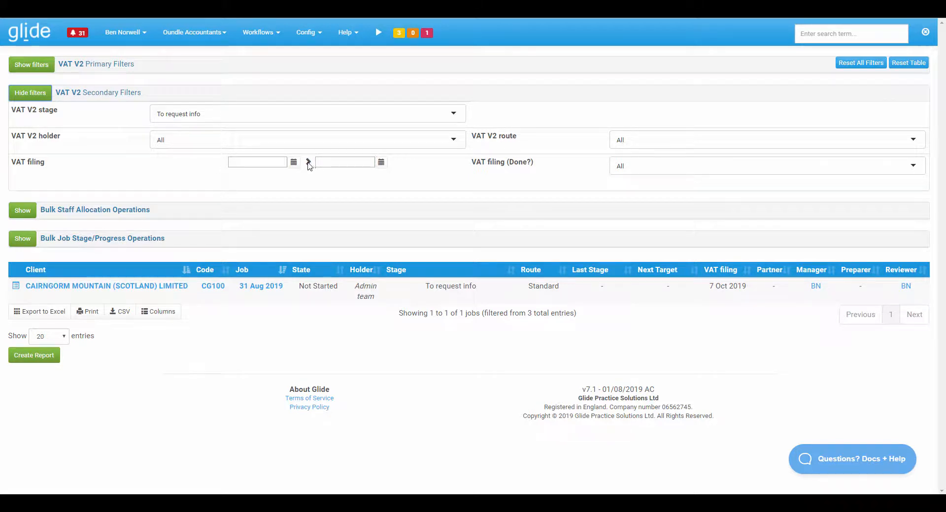
pyautogui.click(650, 166)
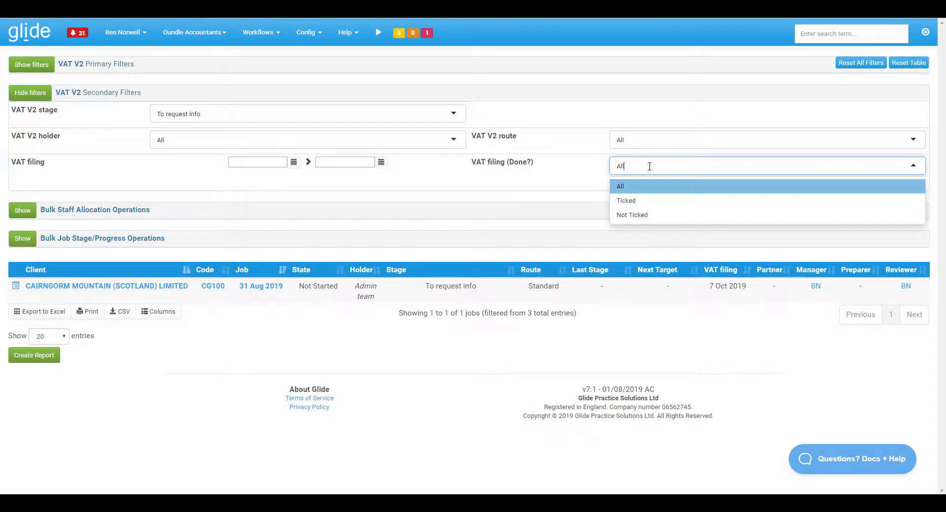
pyautogui.click(549, 173)
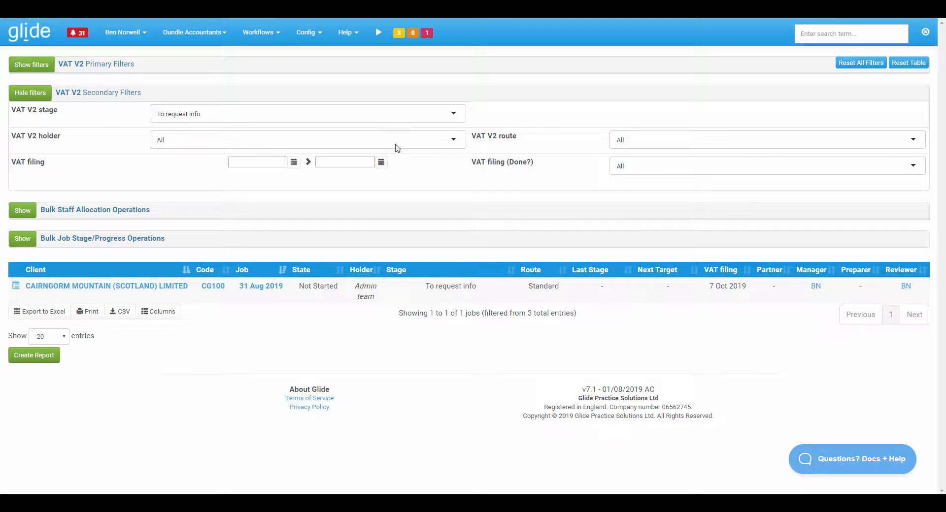
pyautogui.click(28, 92)
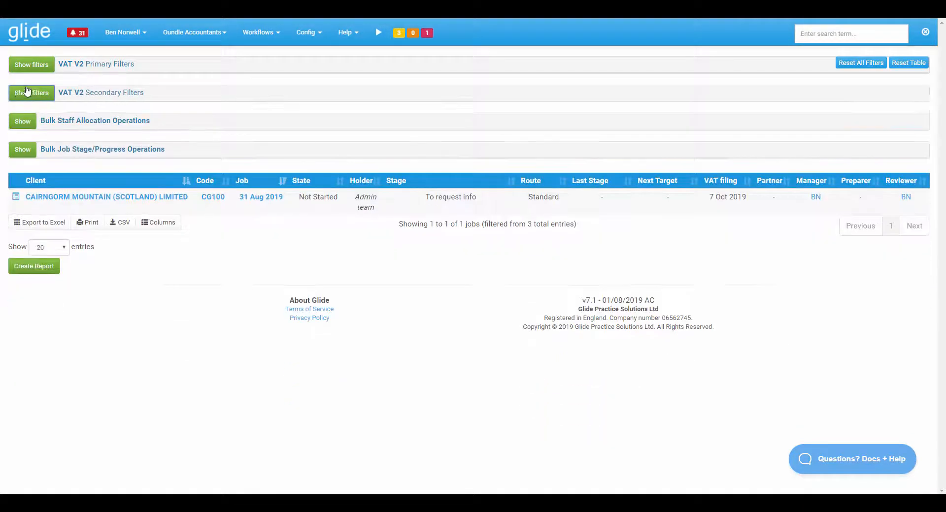
# Step: Open the Jobs Database Query Engine and examine its available report columns and query rules
pyautogui.click(210, 32)
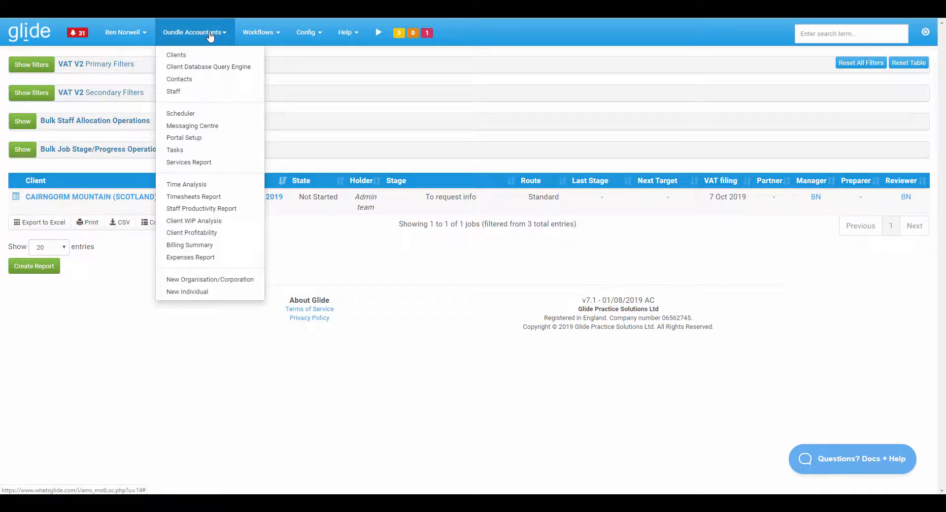
pyautogui.click(250, 26)
pyautogui.click(291, 297)
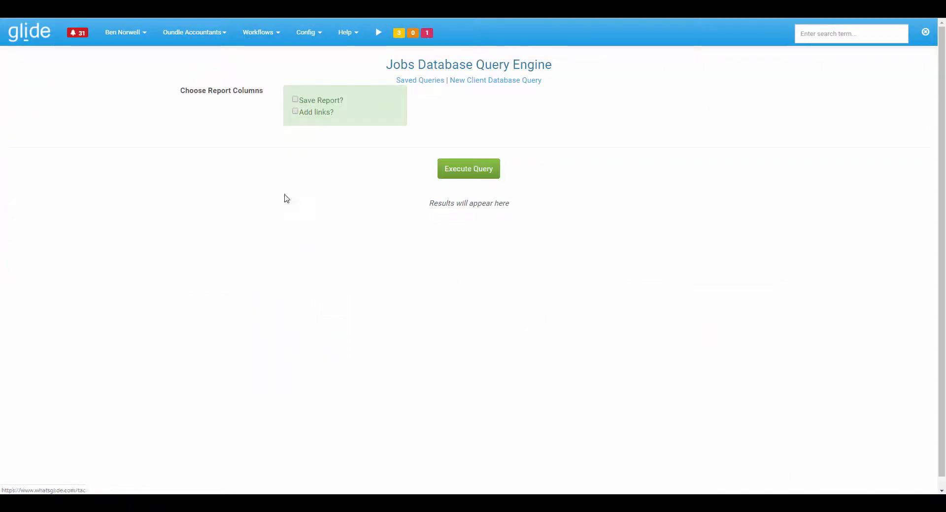
pyautogui.click(268, 111)
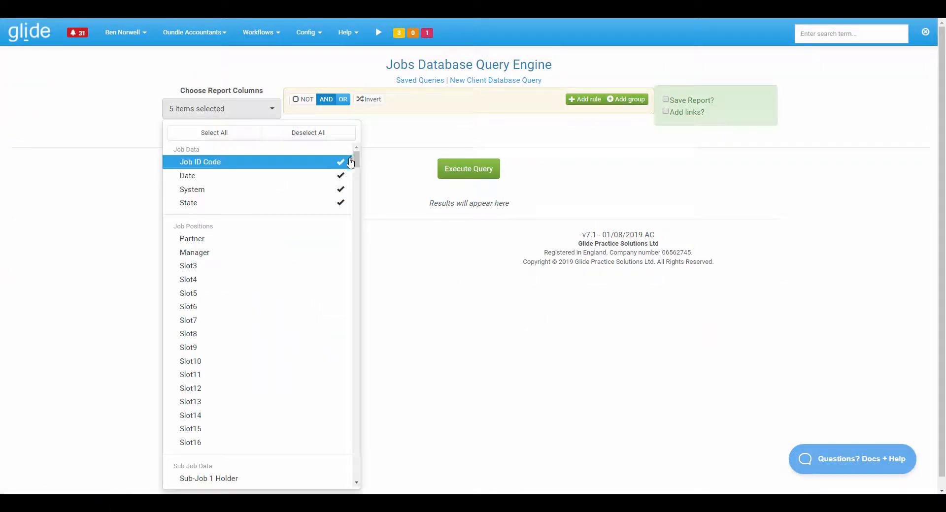
pyautogui.moveTo(356, 161); pyautogui.dragTo(359, 218)
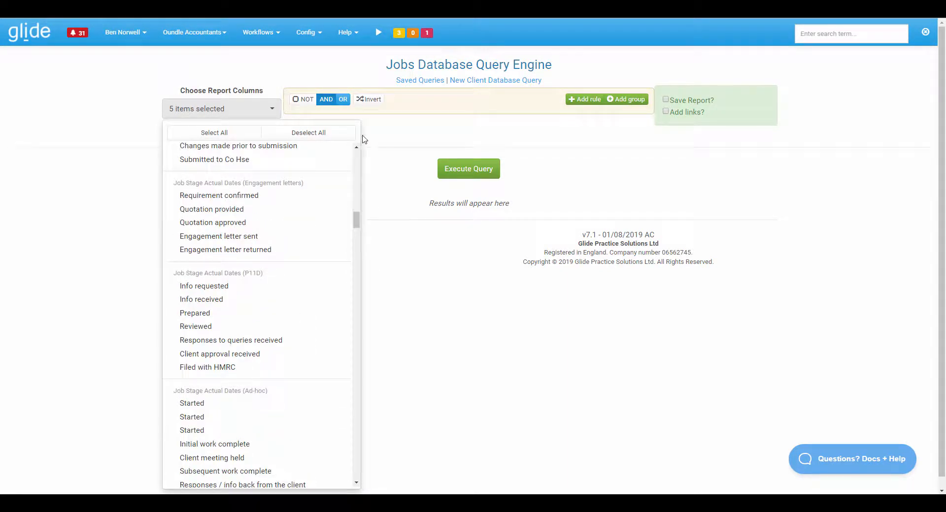
pyautogui.click(407, 129)
pyautogui.click(584, 99)
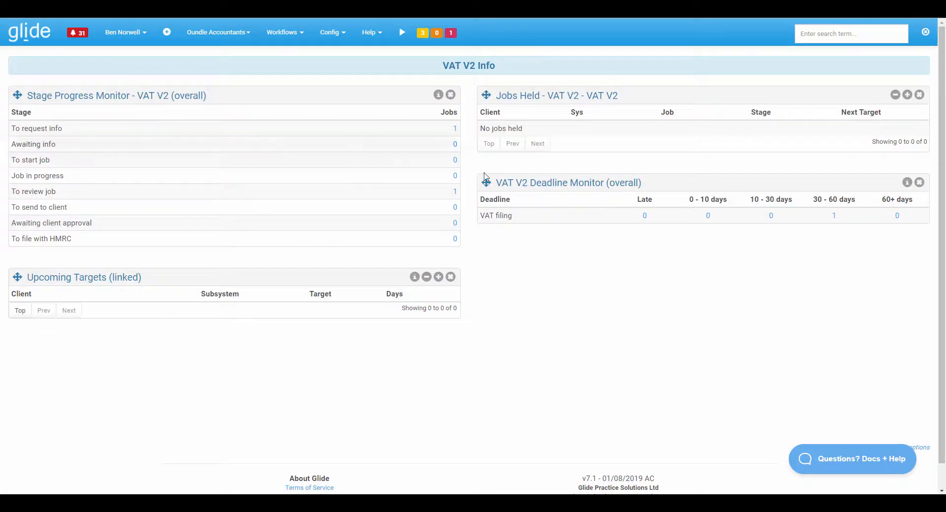
# Step: Open the 31 Aug 2019 job from the Deadline Monitor's 30 - 60 days group and mark its info as requested and received
pyautogui.click(834, 216)
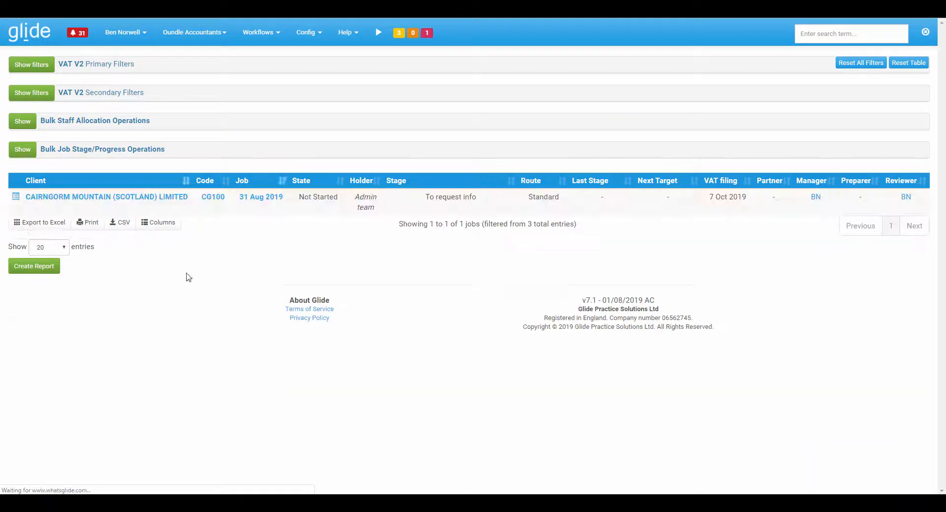
pyautogui.click(260, 199)
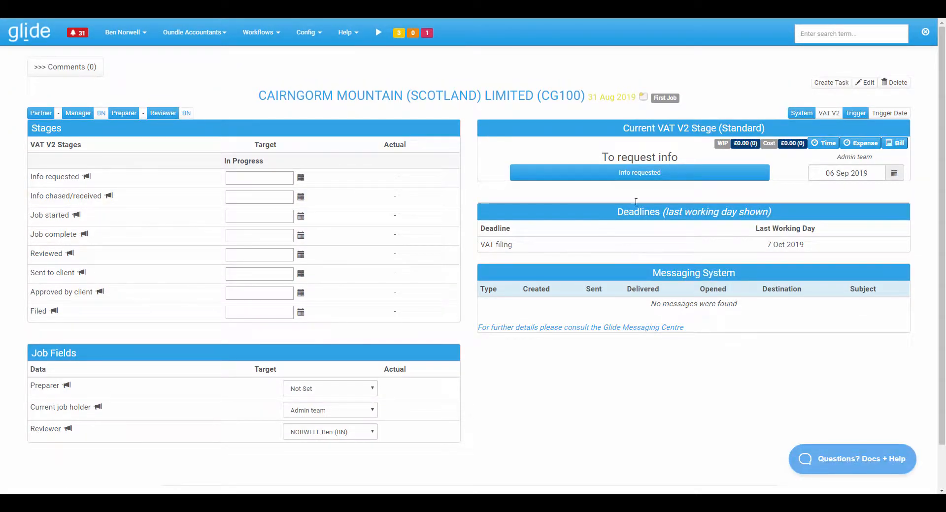
pyautogui.click(639, 174)
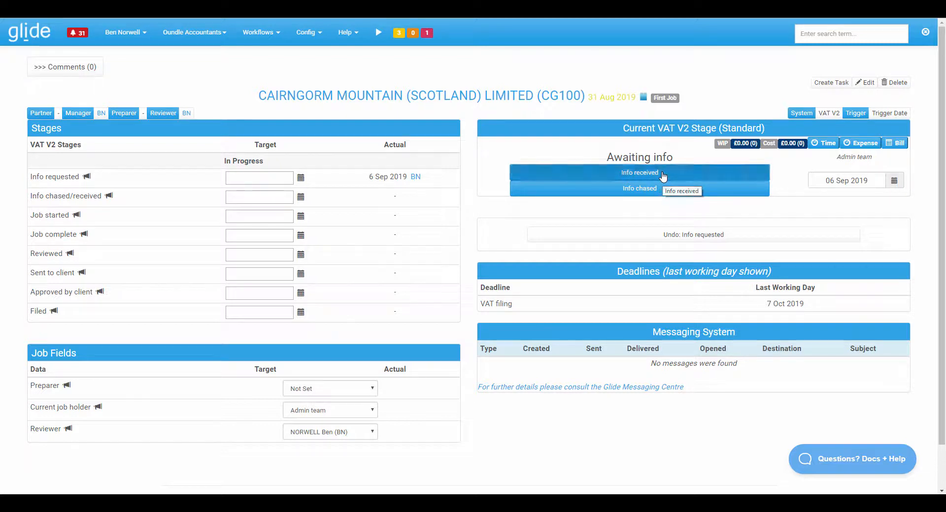
pyautogui.click(663, 174)
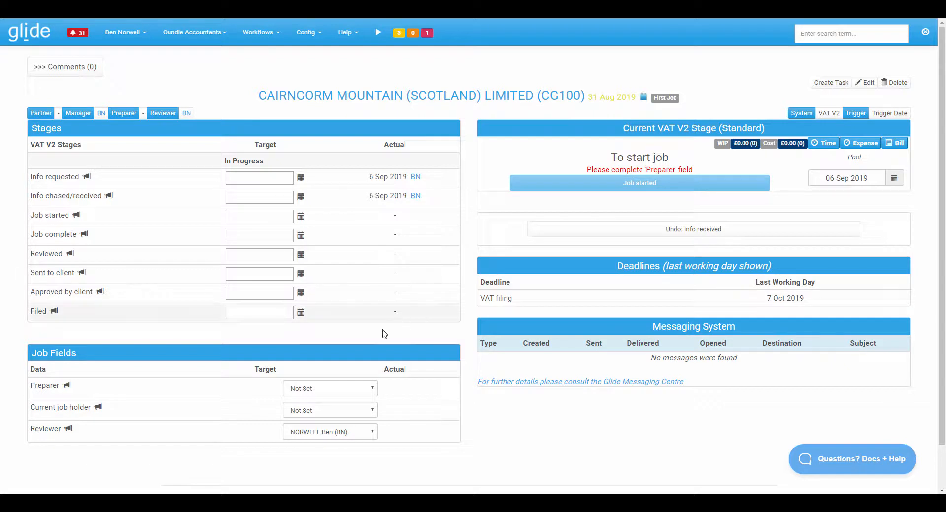
# Step: Assign the job's preparer and record every remaining VAT V2 stage from Job started through review and client approval to Filed
pyautogui.click(332, 390)
pyautogui.click(326, 419)
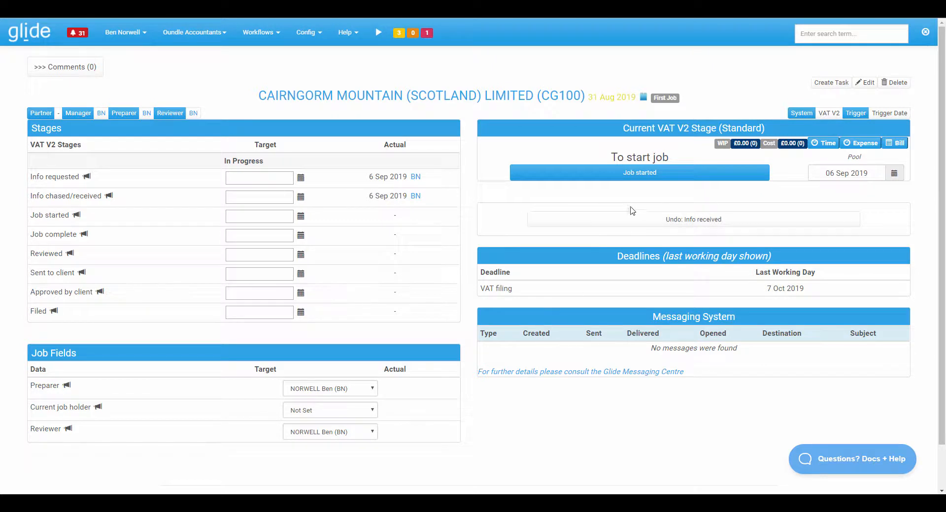
pyautogui.click(649, 176)
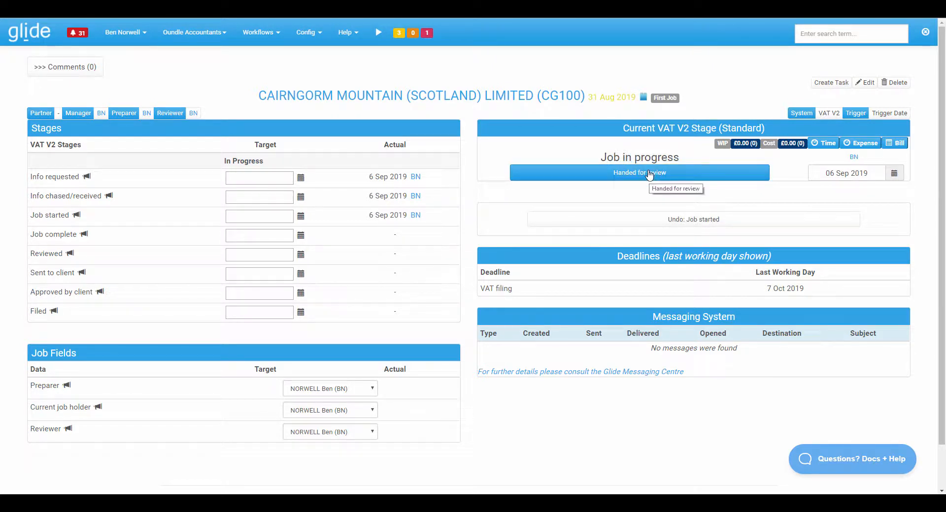
pyautogui.click(652, 174)
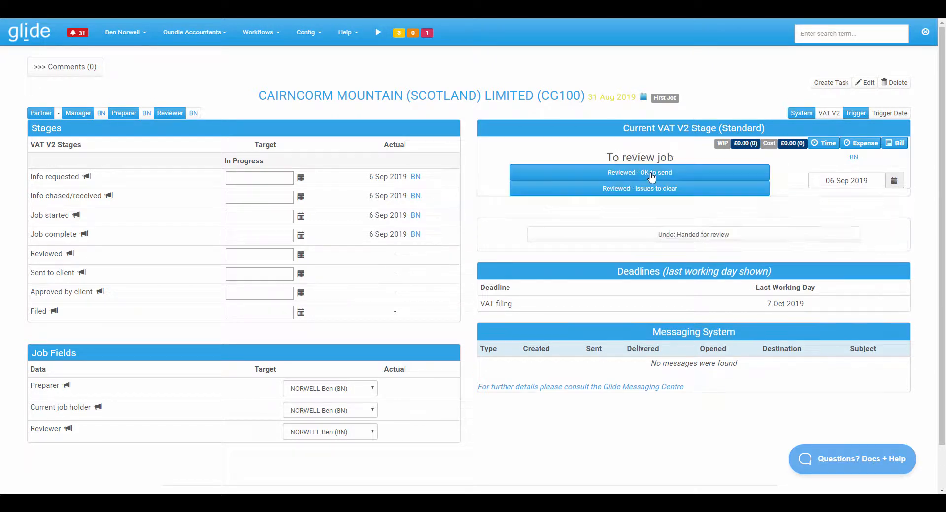
pyautogui.click(652, 173)
pyautogui.click(651, 174)
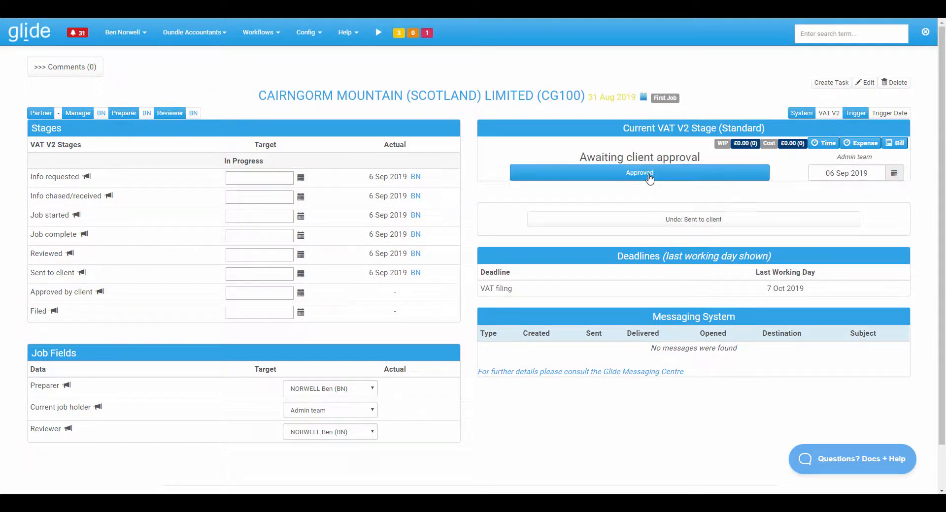
pyautogui.click(648, 174)
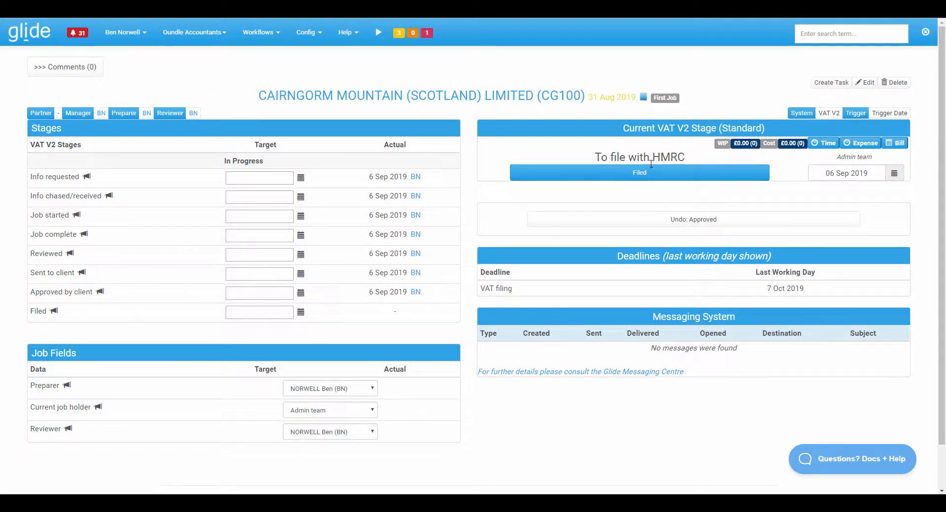
pyautogui.click(644, 173)
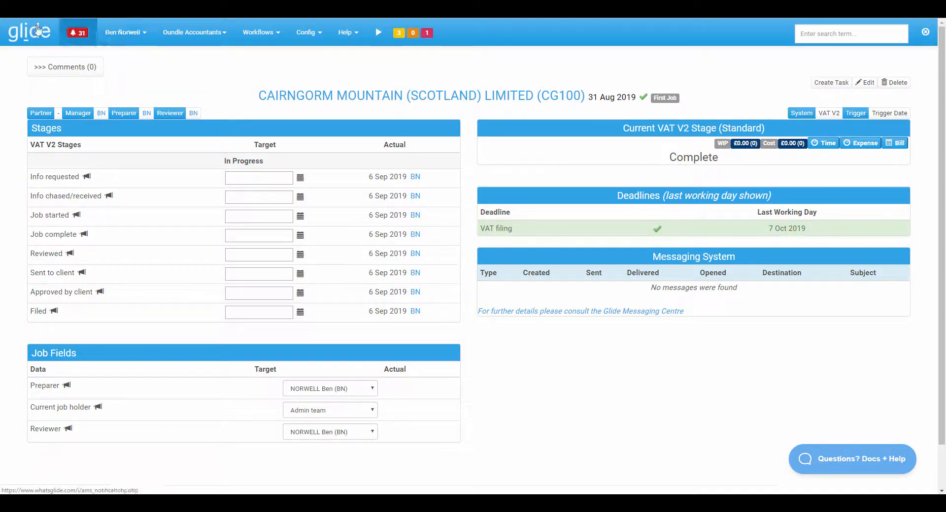
# Step: Check the Deadline Monitor on the VAT V2 Info dashboard and open the VAT V2 system in the workflow editor
pyautogui.click(110, 34)
pyautogui.click(130, 79)
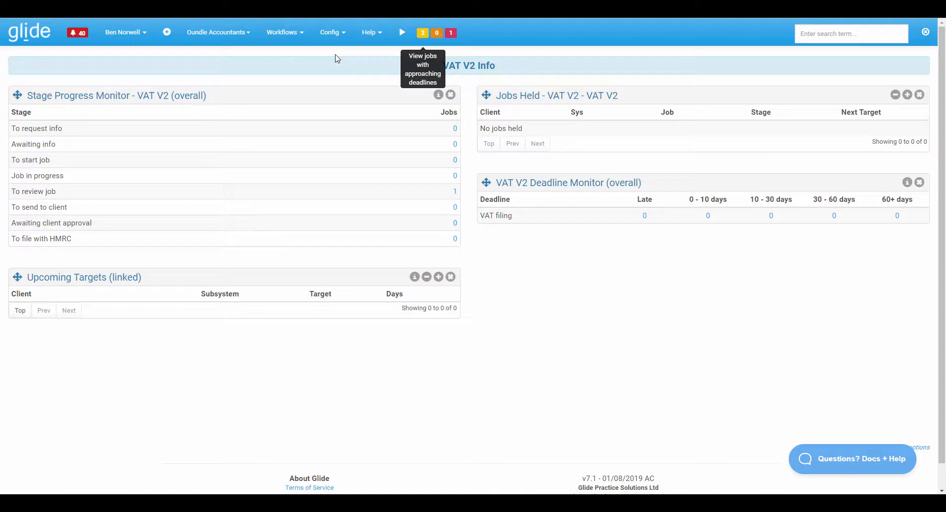
pyautogui.click(330, 33)
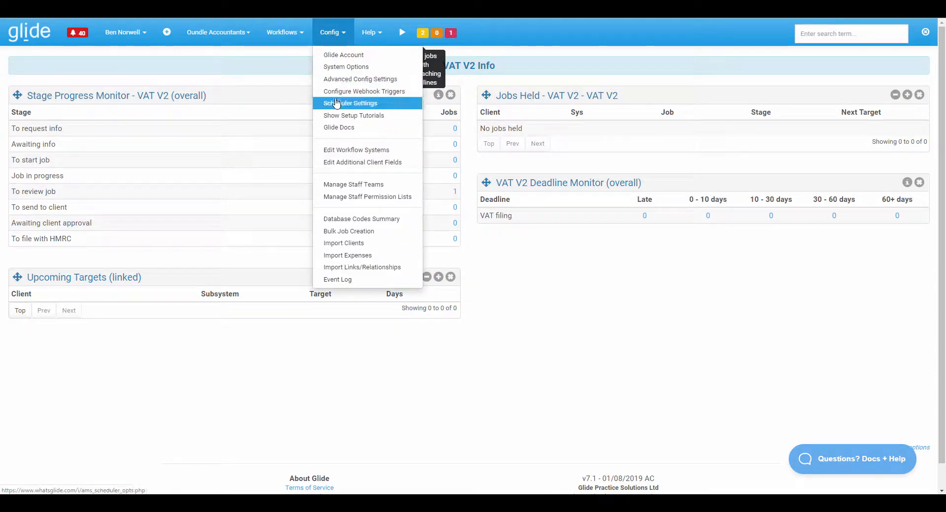
pyautogui.click(349, 150)
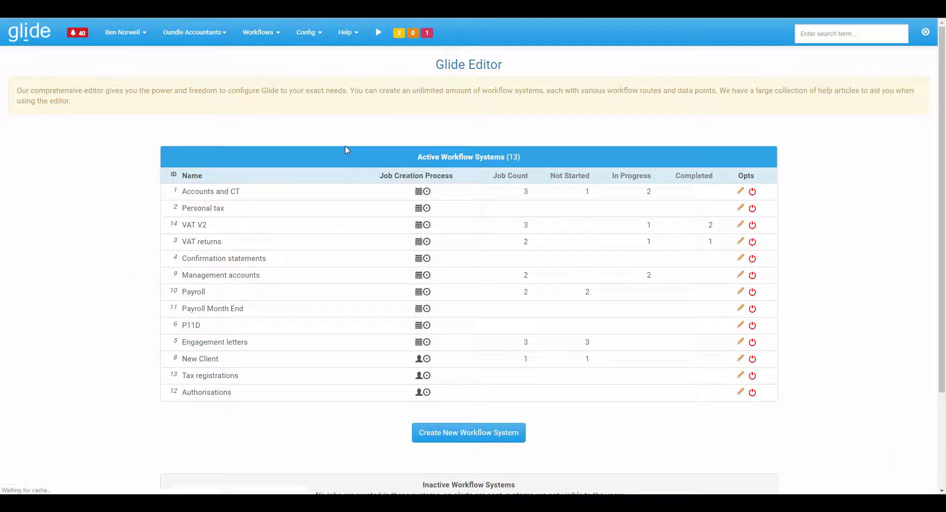
pyautogui.click(740, 225)
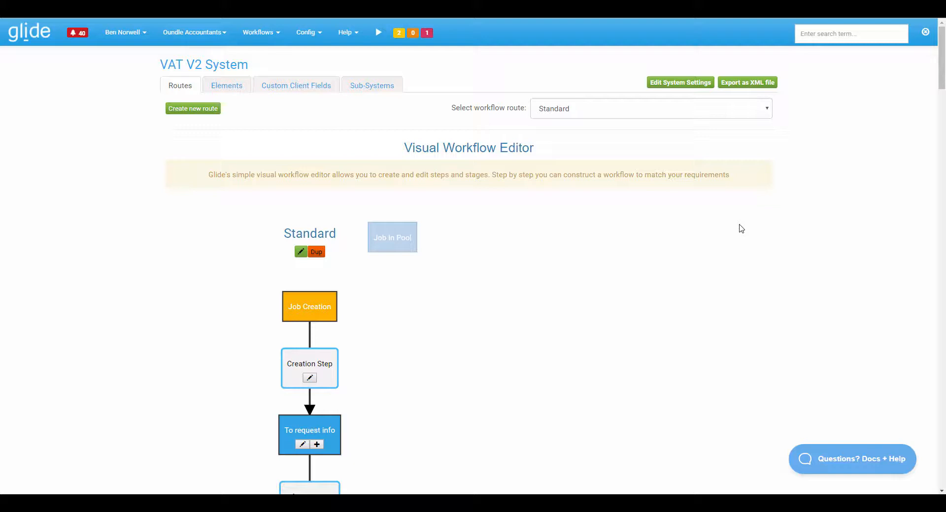
# Step: Find the client Cairngorm Mountain (Scotland) Limited and create its VAT V2 job for the 30 Nov 2019 quarter end immediately
pyautogui.click(824, 34)
pyautogui.write('cai')
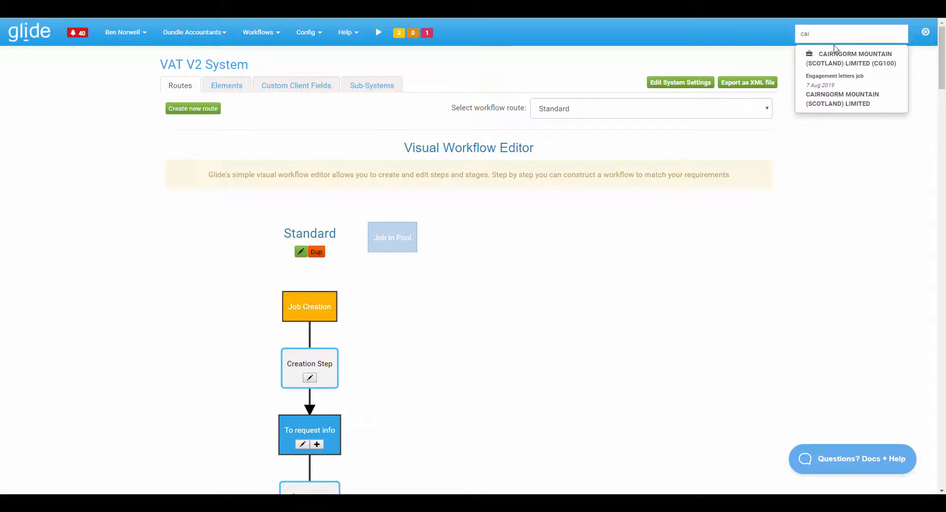
pyautogui.click(835, 58)
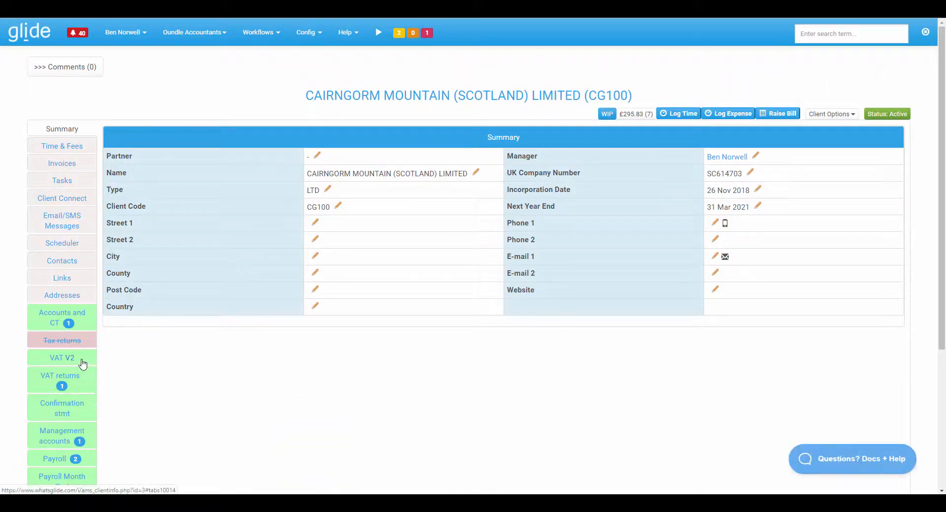
pyautogui.click(83, 360)
pyautogui.scroll(2, 472, 291)
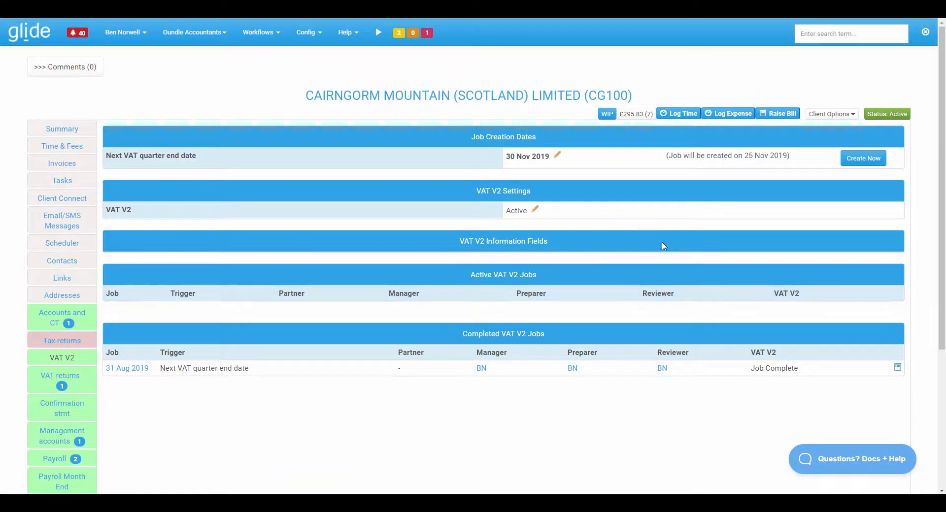
pyautogui.click(859, 159)
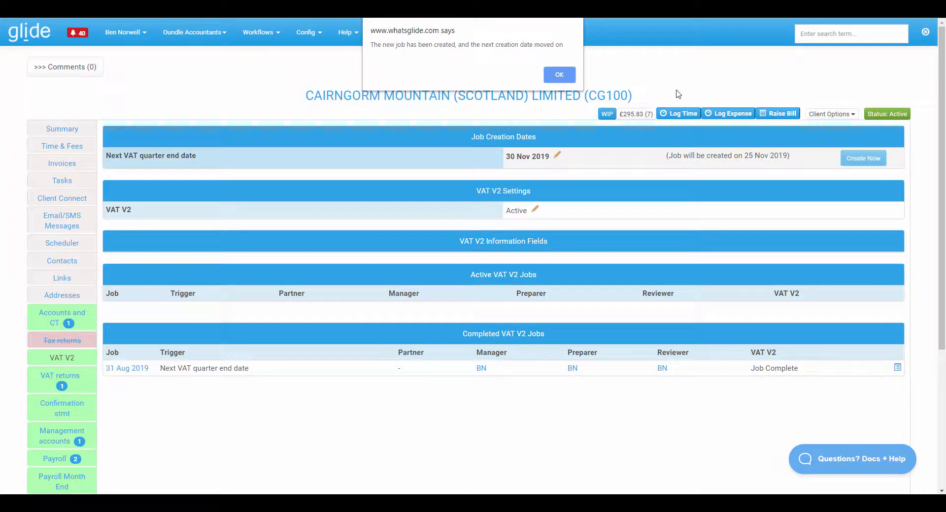
pyautogui.click(557, 73)
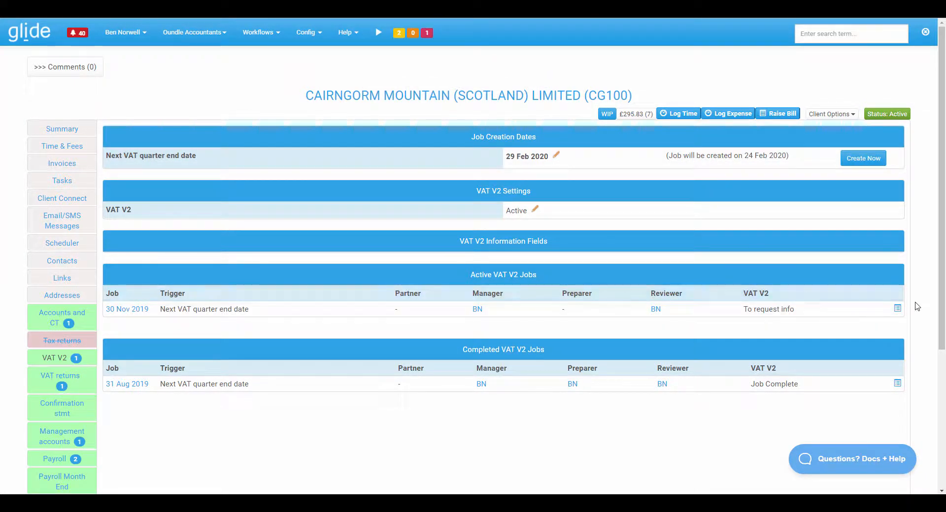
# Step: Open the active 30 Nov 2019 VAT V2 job and set the Info requested target date to 02 Oct 2019
pyautogui.click(897, 310)
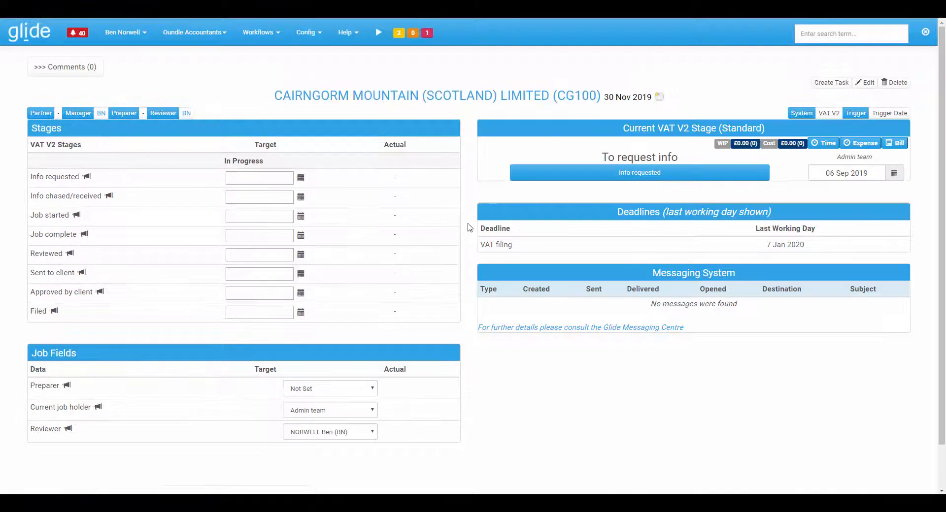
pyautogui.click(300, 178)
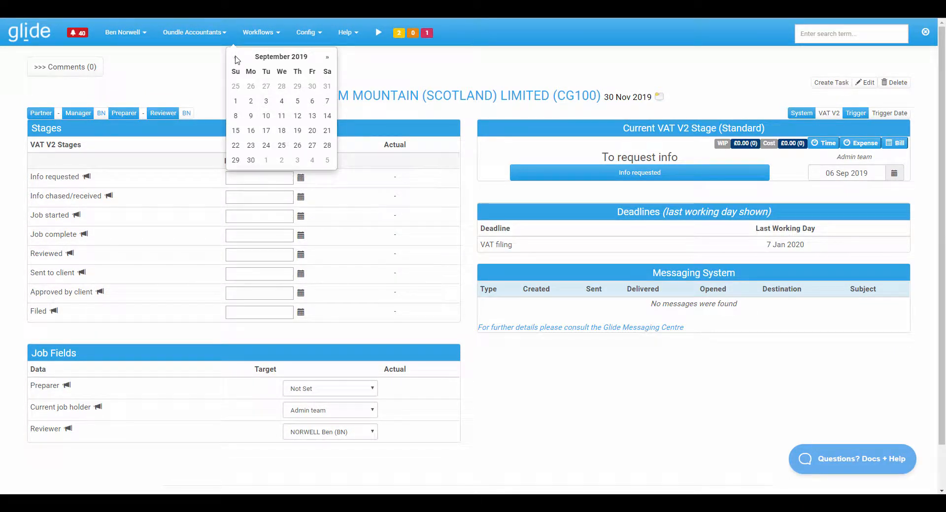
pyautogui.click(327, 57)
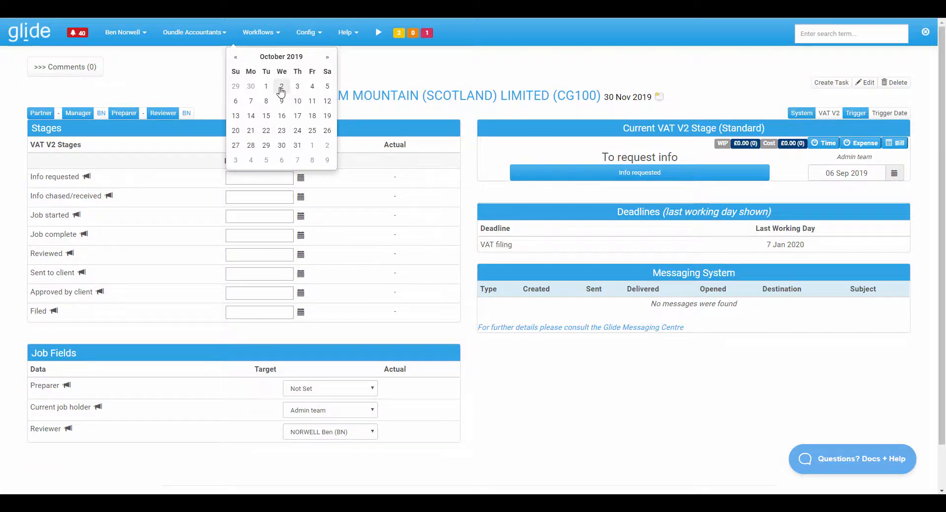
pyautogui.click(279, 90)
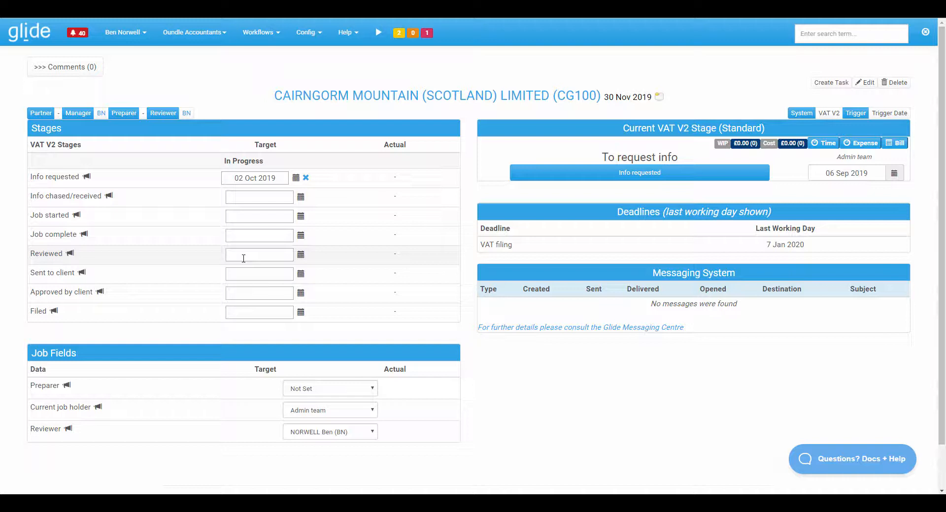
# Step: Open the VAT V2 system in the workflow editor and look through its Standard route to the Job started step's actions
pyautogui.click(307, 32)
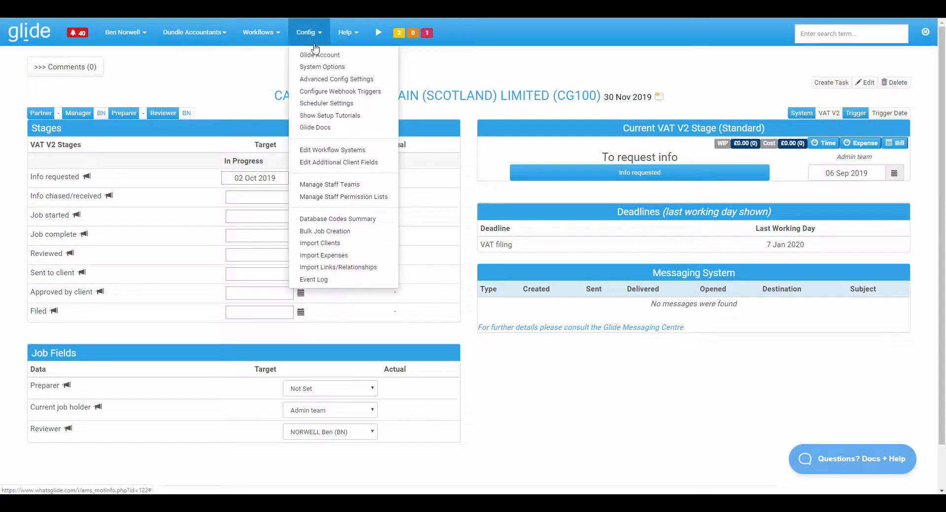
pyautogui.click(348, 150)
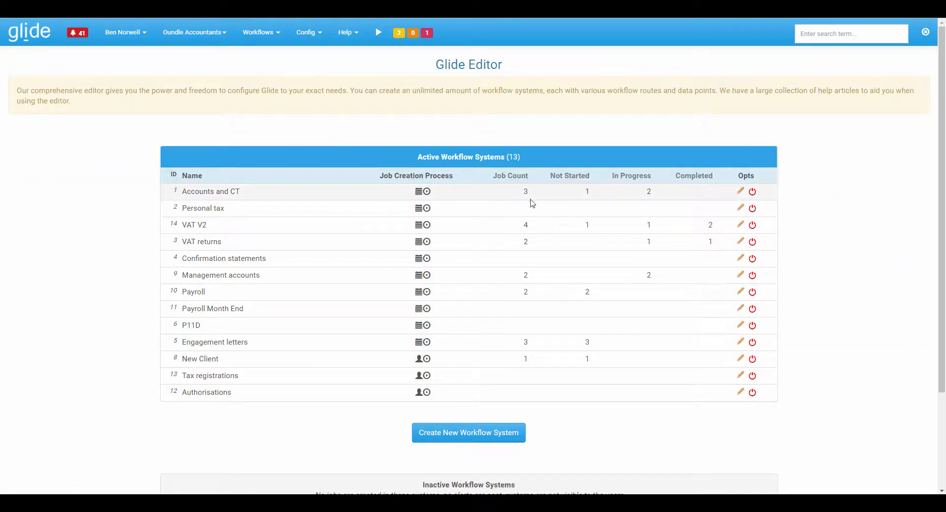
pyautogui.click(739, 226)
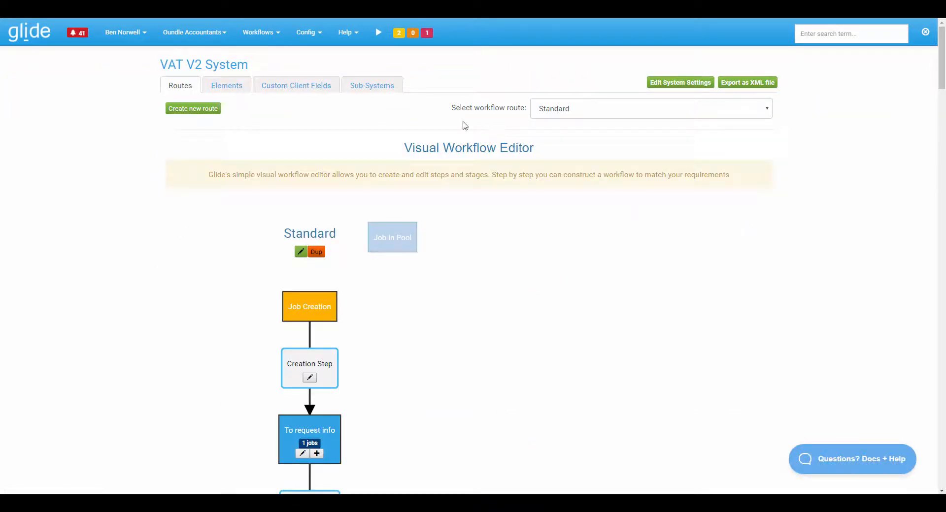
pyautogui.scroll(-15, 406, 282)
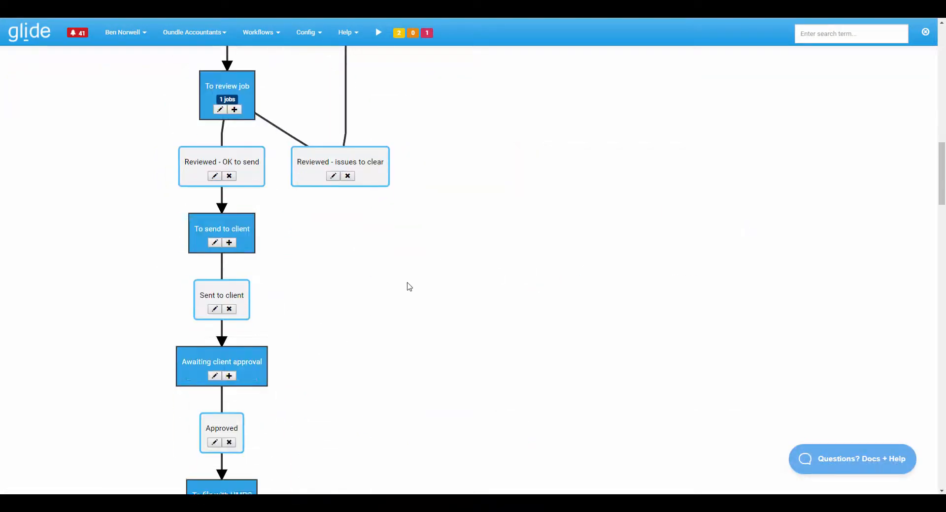
pyautogui.scroll(-20, 408, 285)
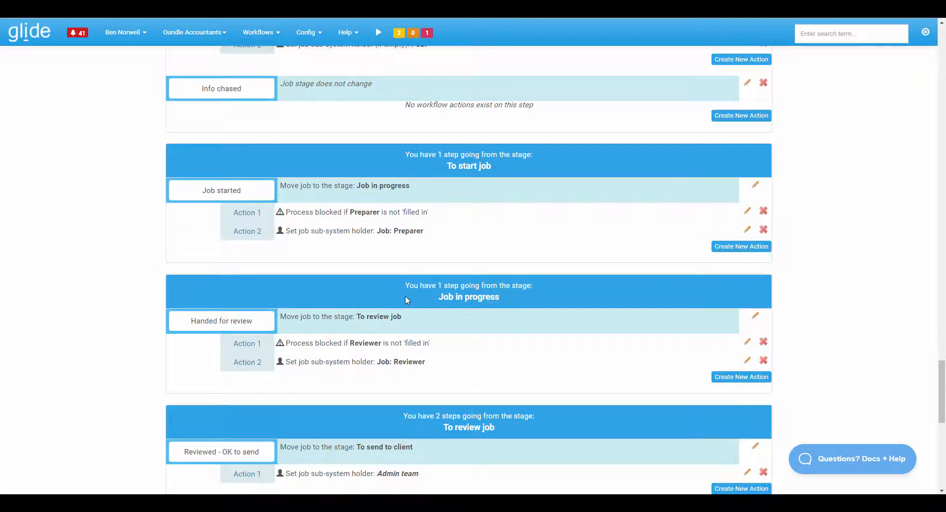
pyautogui.scroll(2, 406, 300)
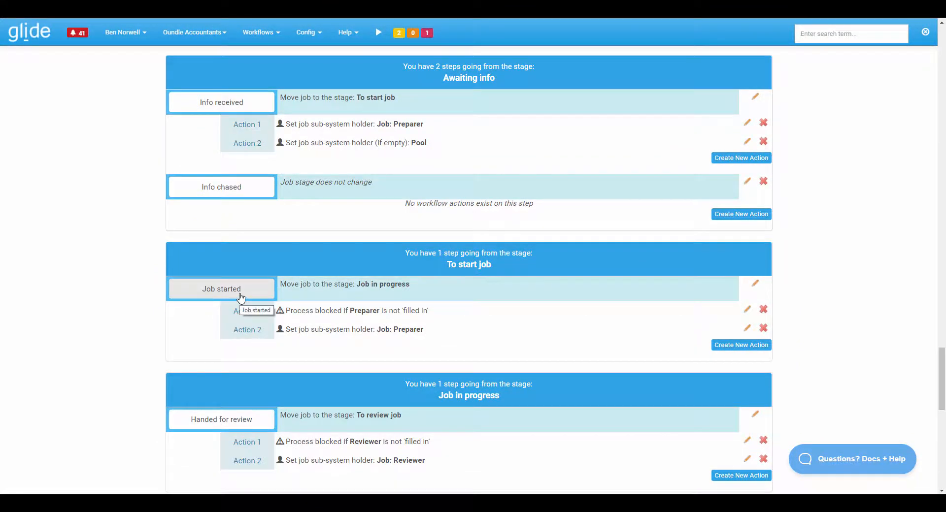
# Step: Try a new Traffic Light (Target Set) action on the Job started step and view its selectable stages, without saving it
pyautogui.click(741, 345)
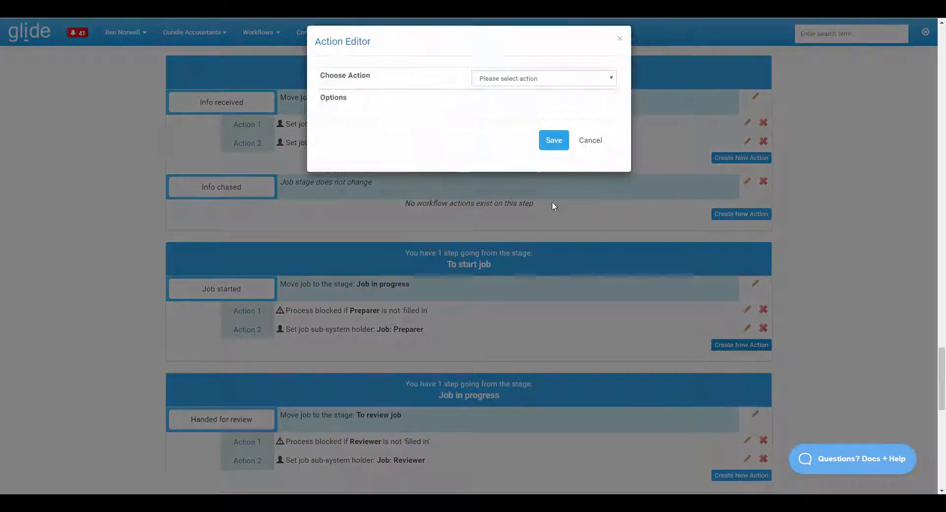
pyautogui.click(496, 83)
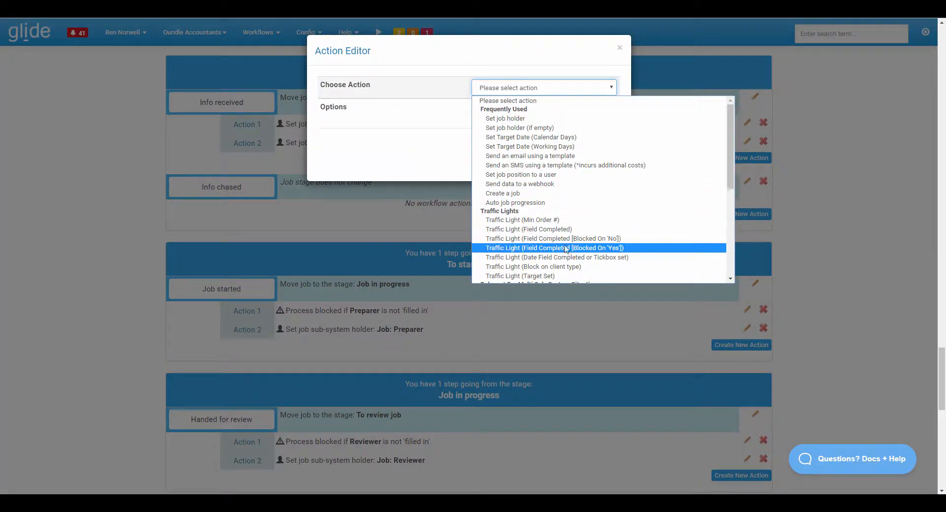
pyautogui.scroll(-2, 570, 230)
pyautogui.click(537, 179)
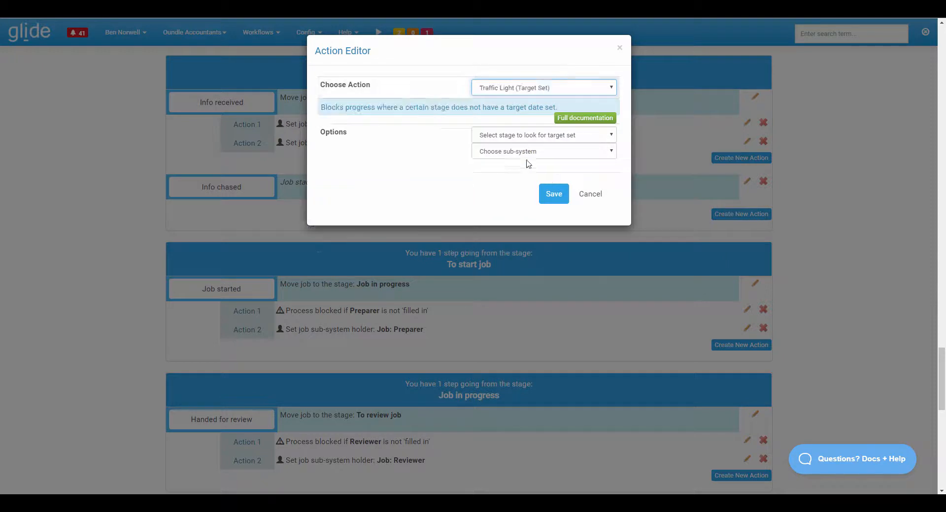
pyautogui.click(531, 138)
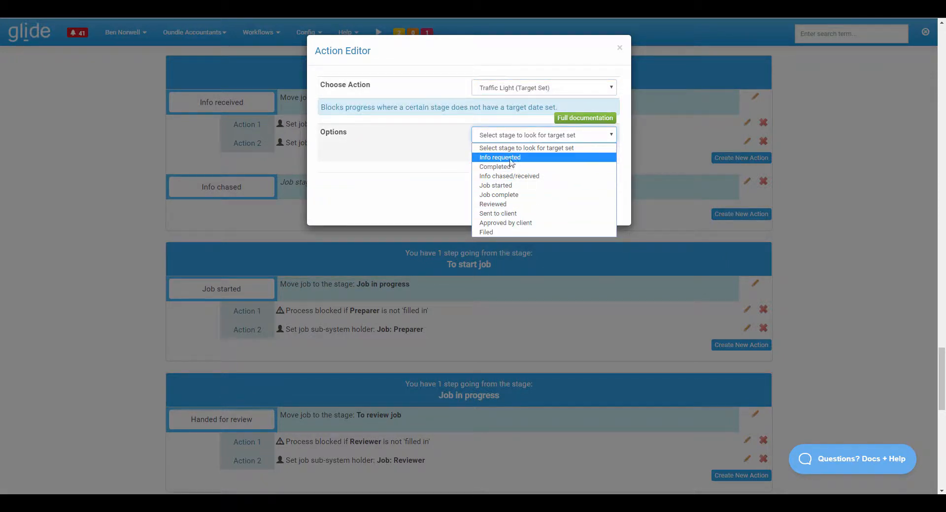
pyautogui.click(455, 173)
pyautogui.click(594, 195)
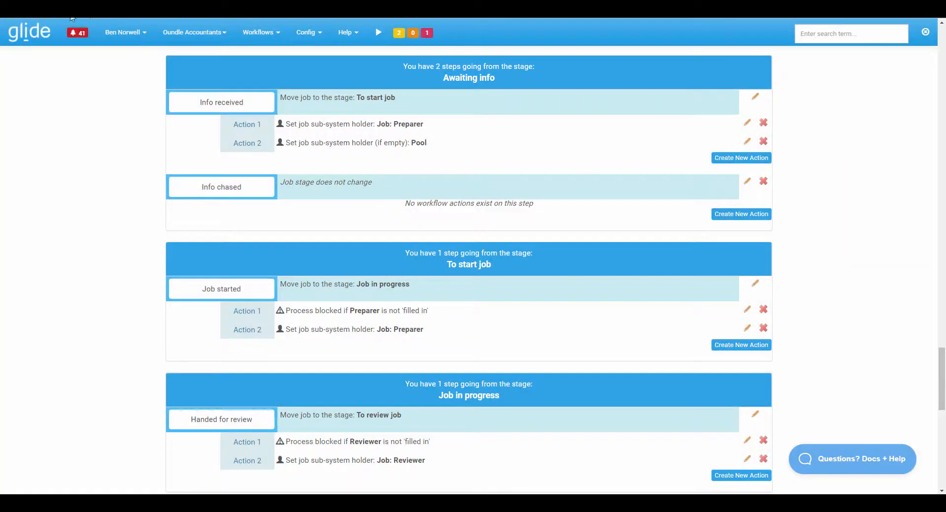
# Step: Return to Cairngorm Mountain's 30 Nov 2019 VAT V2 job and delete it
pyautogui.hotkey('alt', 'Left')
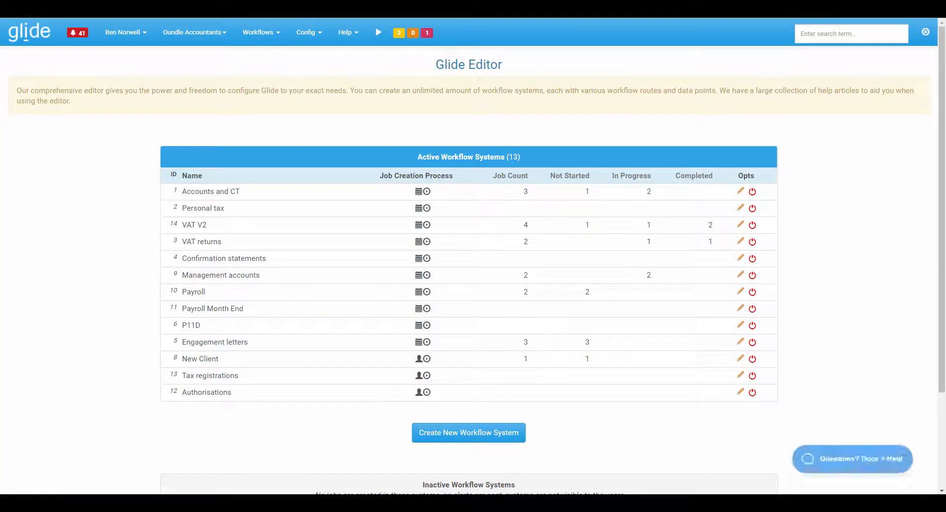
pyautogui.hotkey('alt', 'Left')
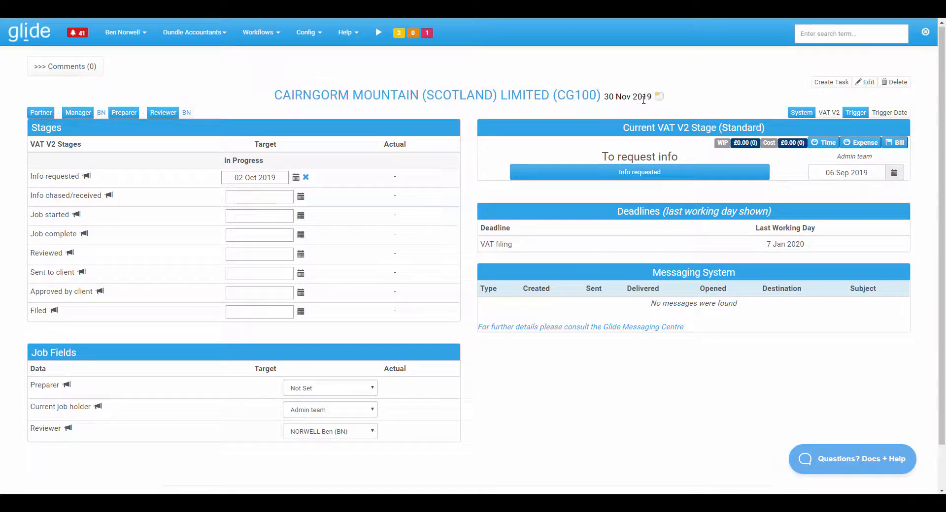
pyautogui.click(898, 83)
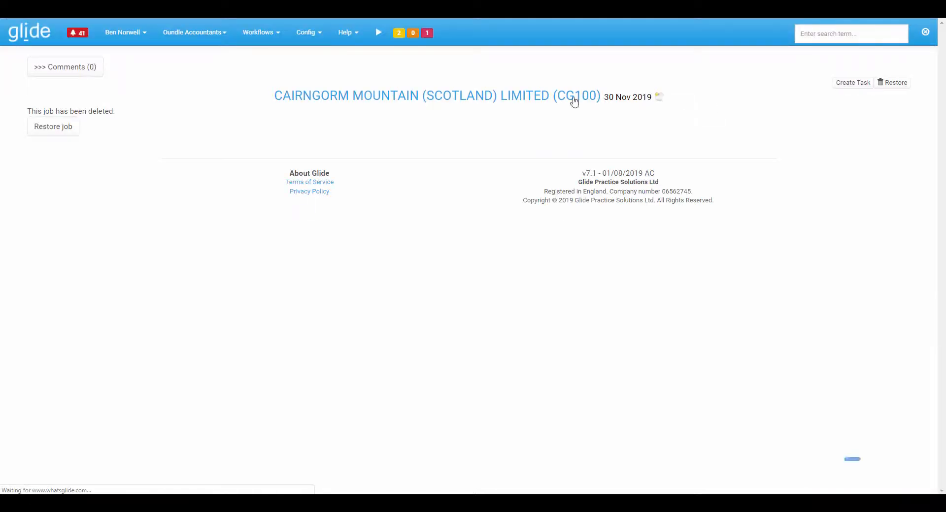
# Step: Open Cairngorm Mountain's VAT V2 details and set the next VAT quarter end date to 31 Aug 2019
pyautogui.click(514, 99)
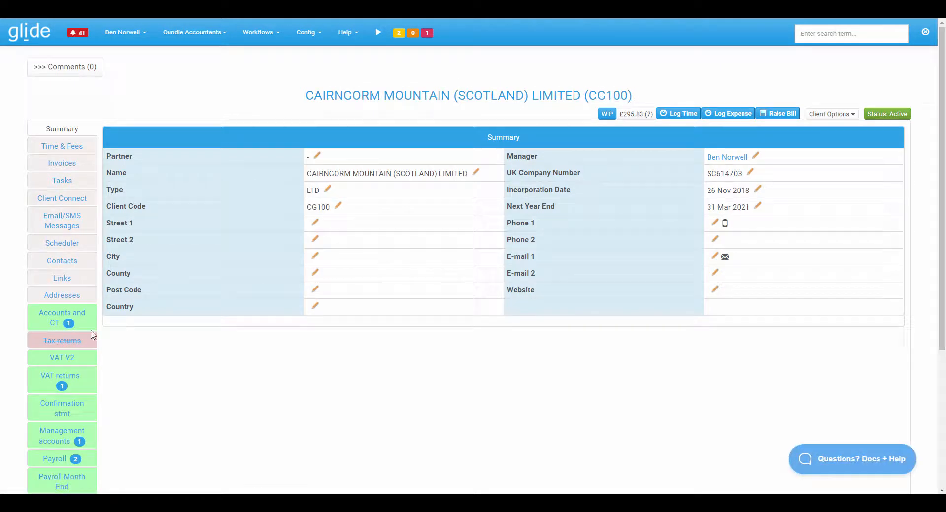
pyautogui.click(69, 358)
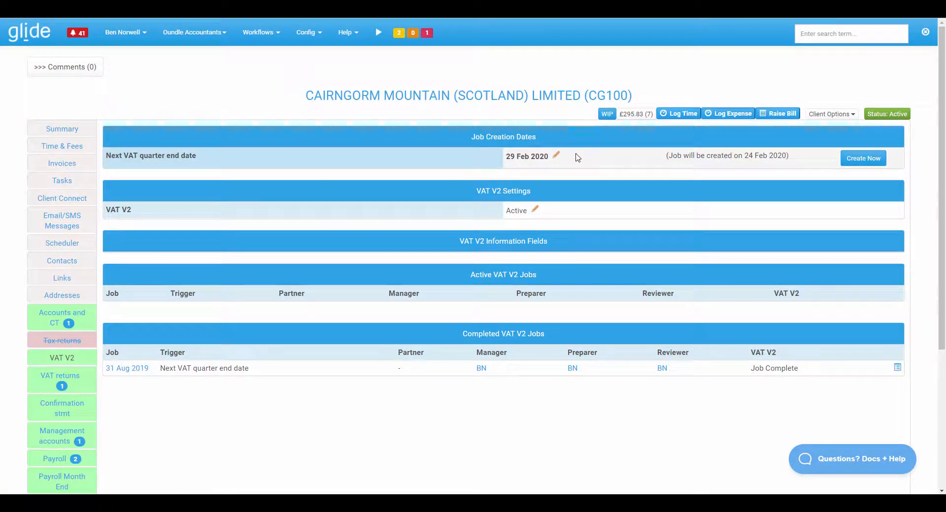
pyautogui.click(556, 155)
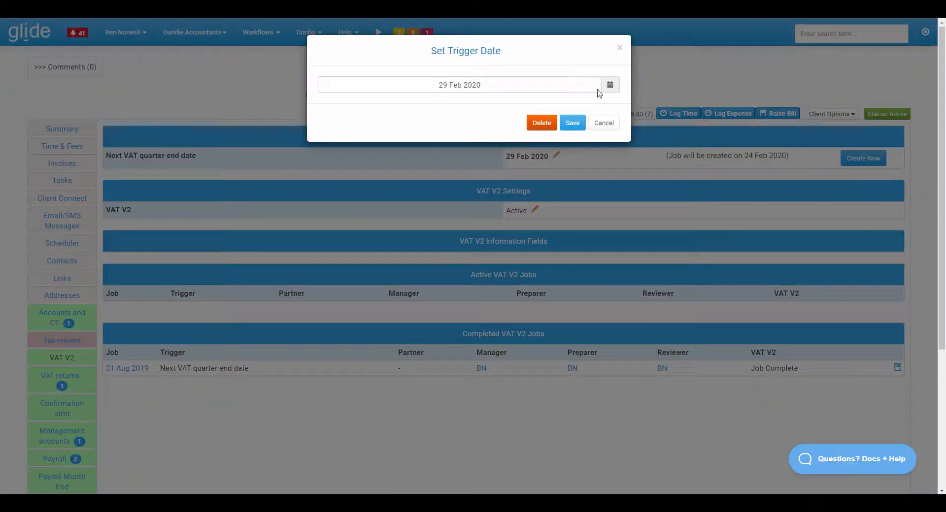
pyautogui.click(610, 85)
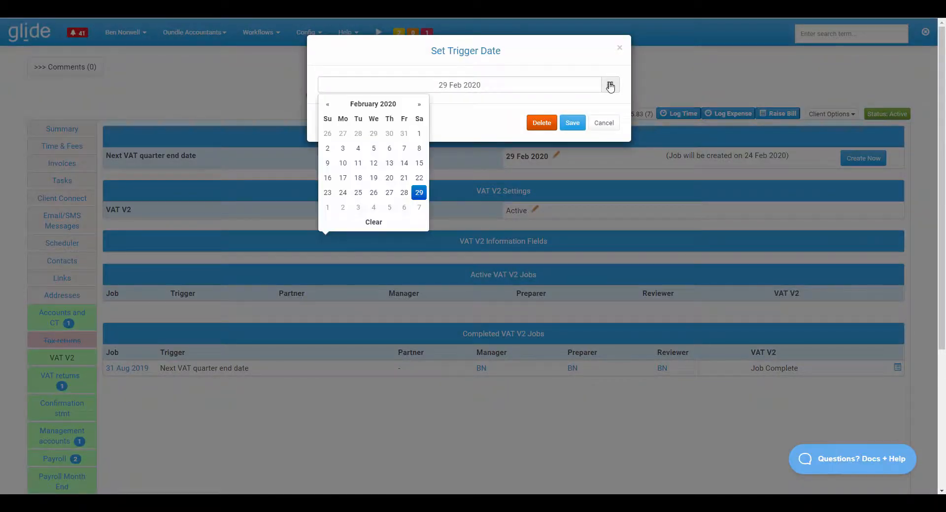
pyautogui.click(327, 105)
pyautogui.click(327, 105)
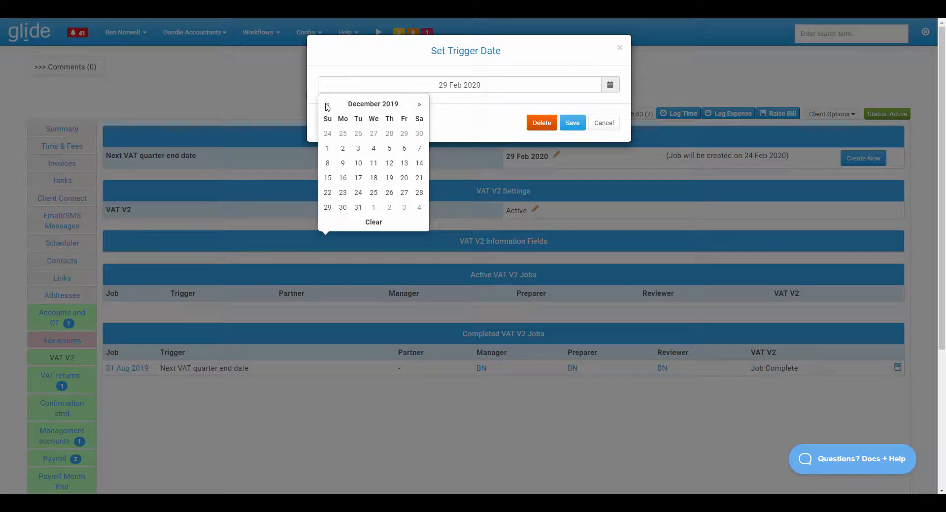
pyautogui.click(328, 105)
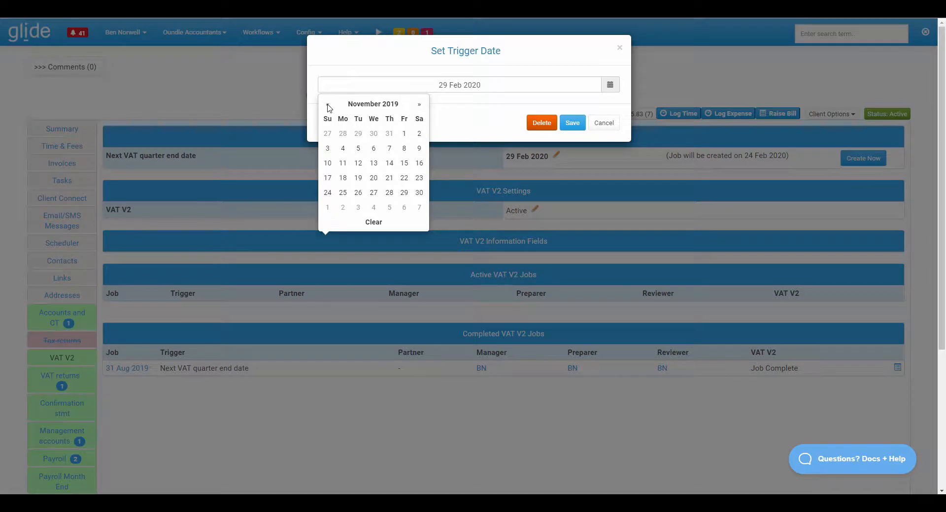
pyautogui.click(327, 105)
pyautogui.click(327, 105)
pyautogui.click(327, 105)
pyautogui.click(419, 193)
pyautogui.click(571, 124)
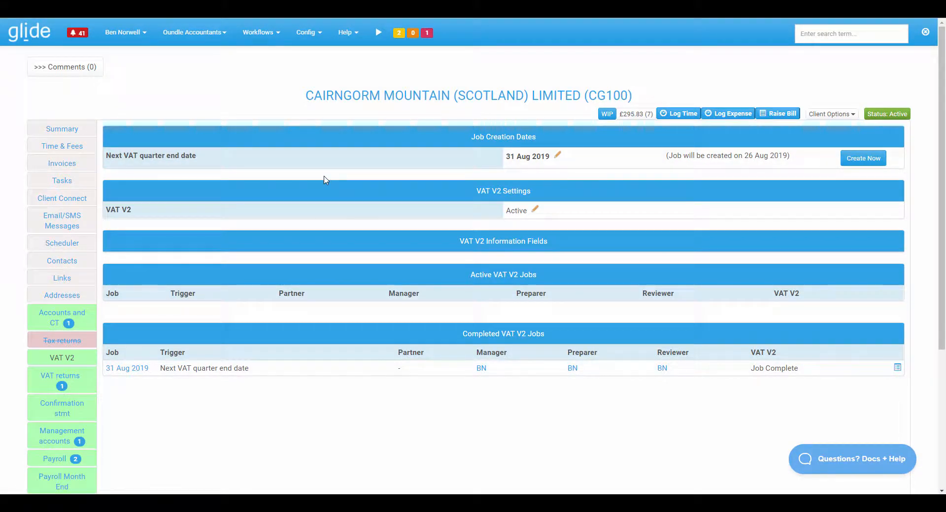
# Step: Open the VAT V2 system in the workflow editor and check which workflow routes are available
pyautogui.click(310, 33)
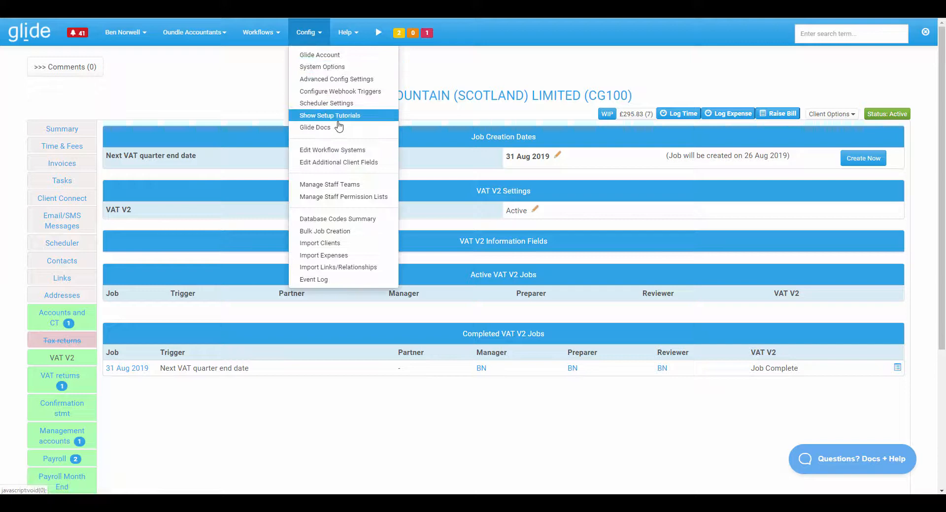
pyautogui.click(338, 150)
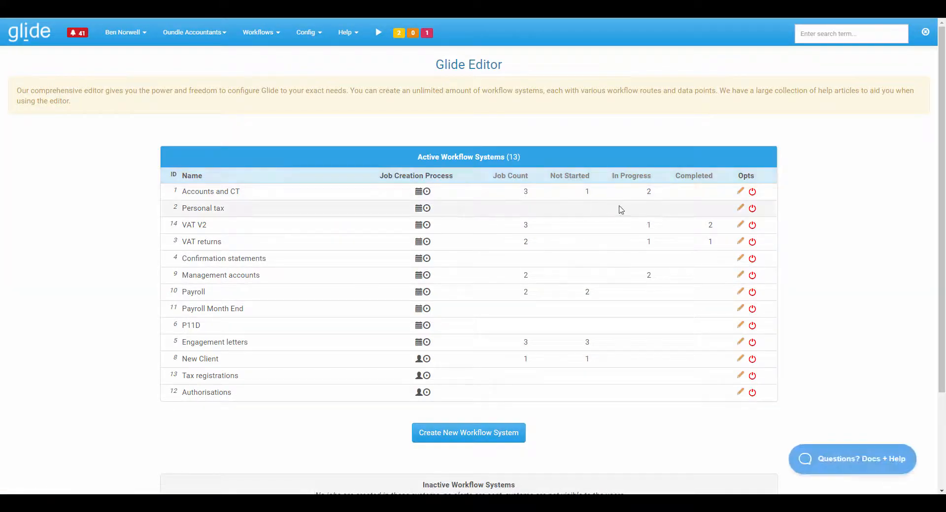
pyautogui.click(739, 227)
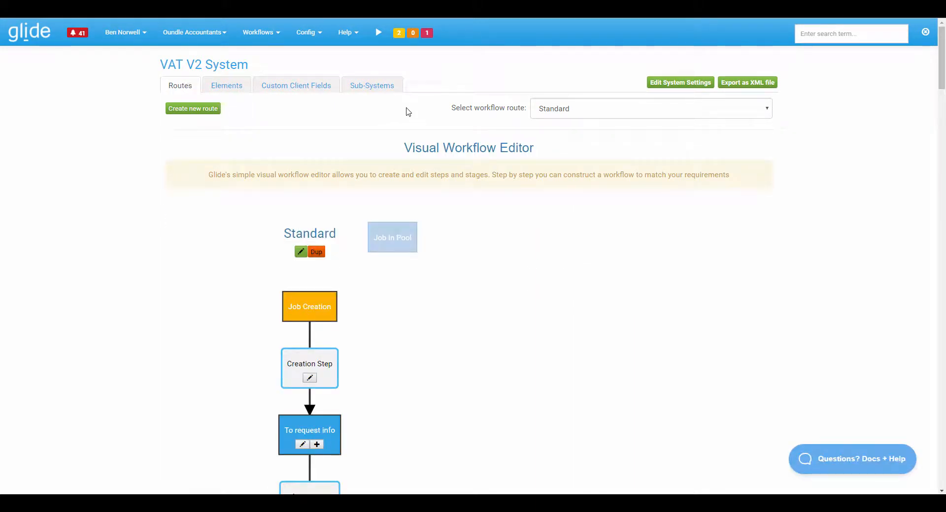
pyautogui.click(565, 113)
pyautogui.click(566, 115)
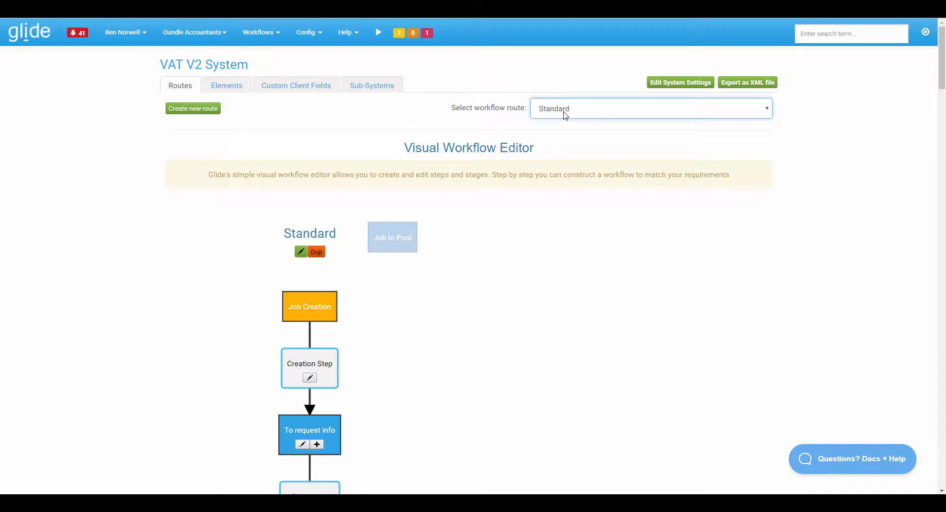
pyautogui.click(412, 118)
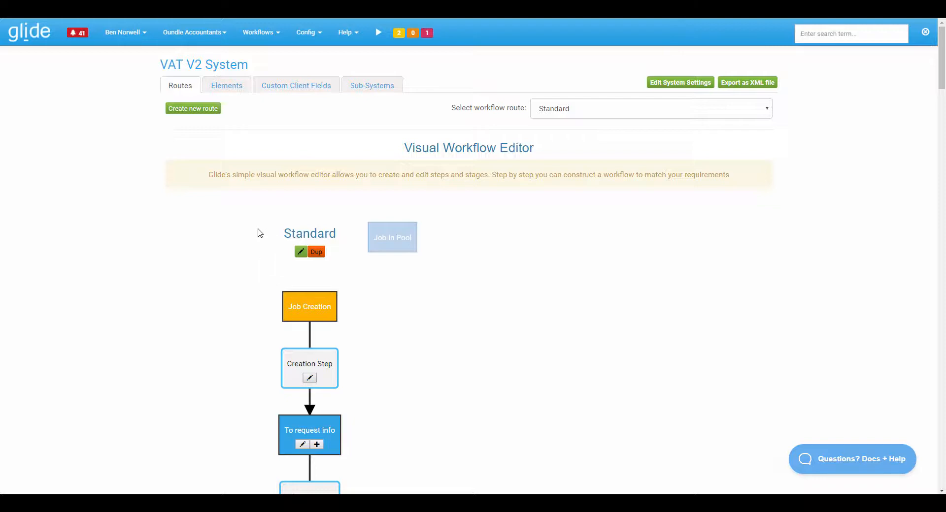
# Step: Start a new Set Target Date (Calendar Days) action on the On Creation step of the Standard route
pyautogui.scroll(-4, 260, 239)
pyautogui.scroll(-20, 260, 239)
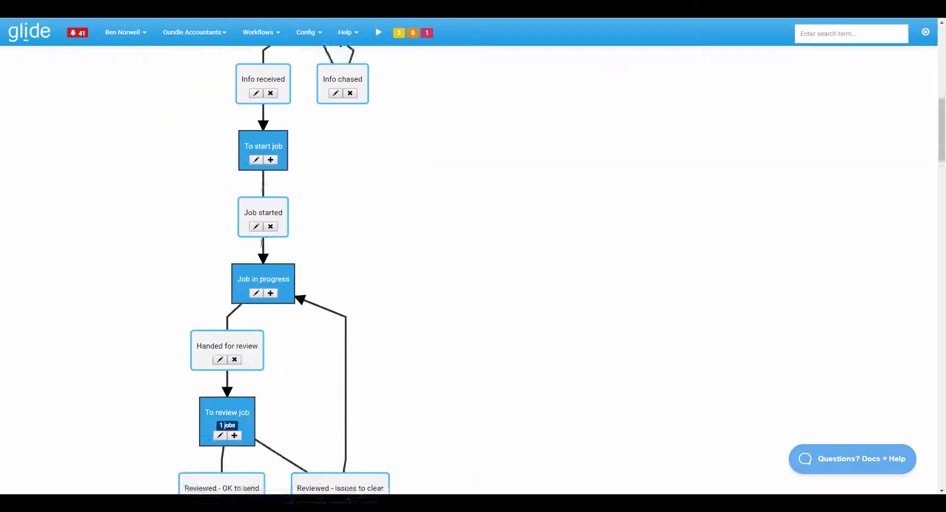
pyautogui.scroll(-10, 261, 246)
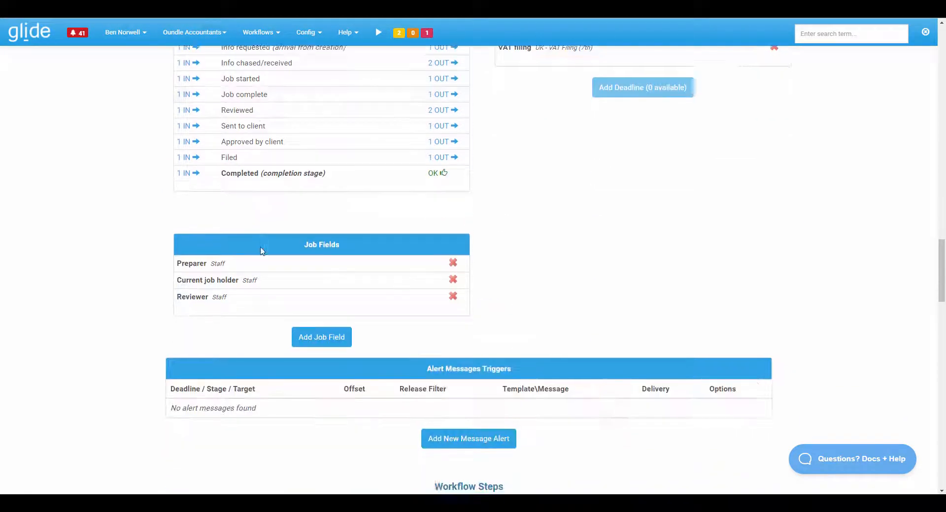
pyautogui.moveTo(438, 141); pyautogui.dragTo(509, 144)
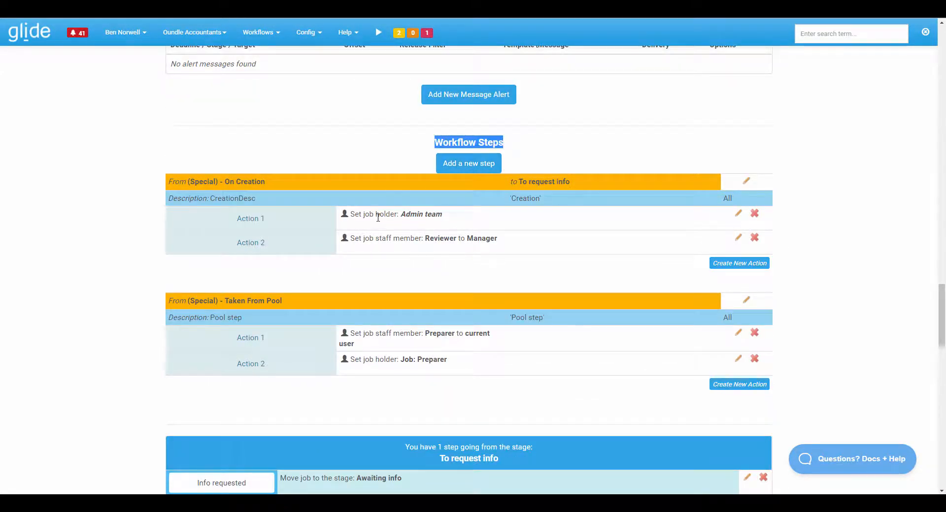
pyautogui.scroll(-1, 137, 178)
pyautogui.click(131, 175)
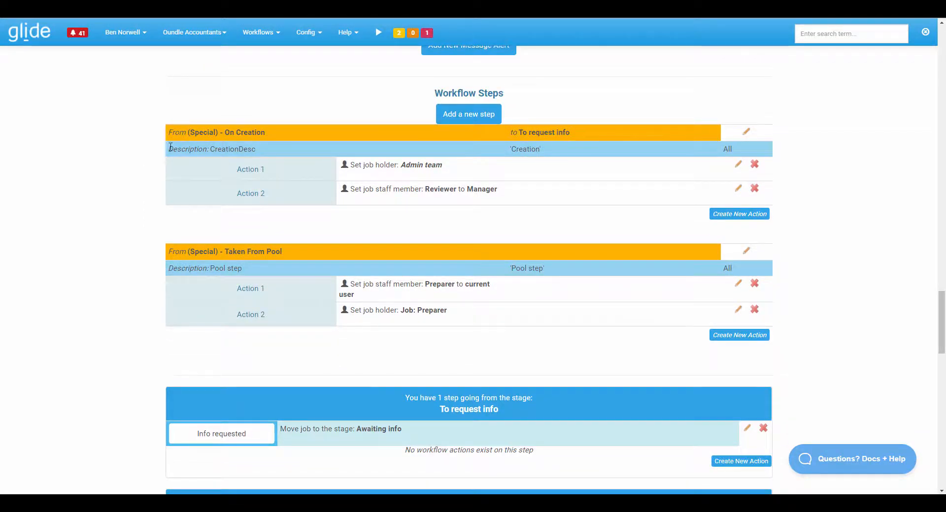
pyautogui.moveTo(180, 132); pyautogui.dragTo(274, 133)
pyautogui.click(740, 216)
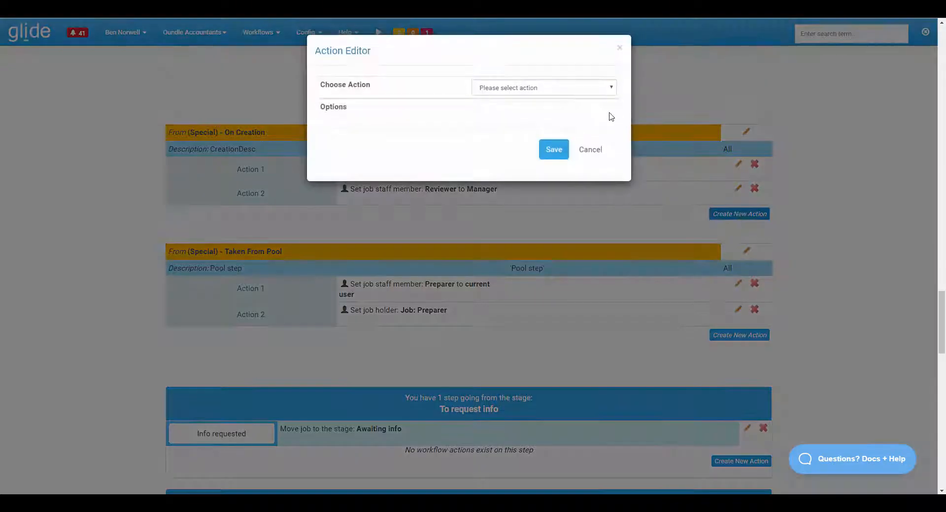
pyautogui.click(535, 90)
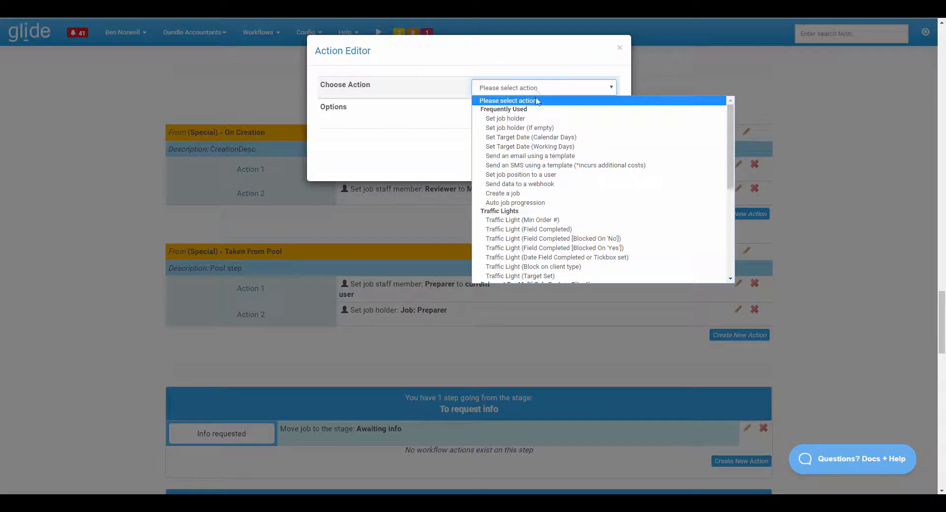
pyautogui.click(537, 142)
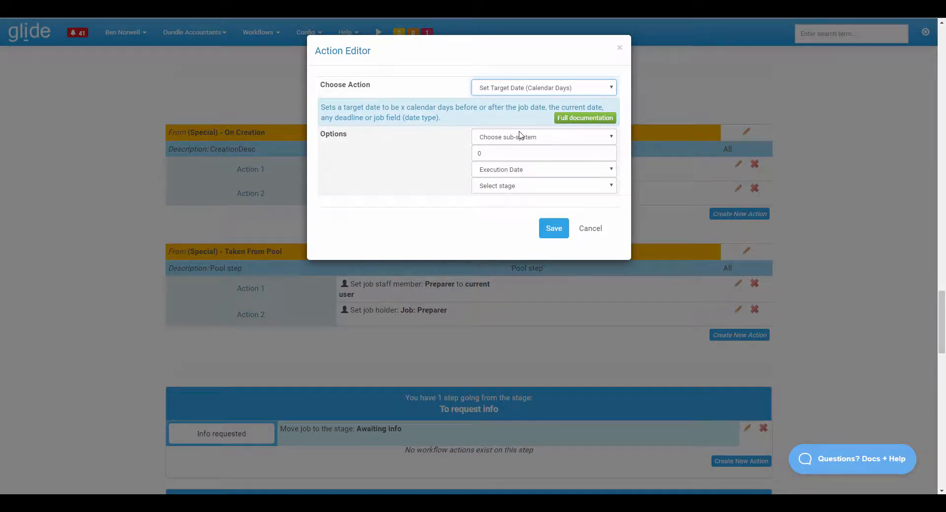
# Step: Configure the action for sub-system VAT V2 with 10 days relative to Job Date for the Info requested stage, and save it
pyautogui.click(502, 140)
pyautogui.click(503, 160)
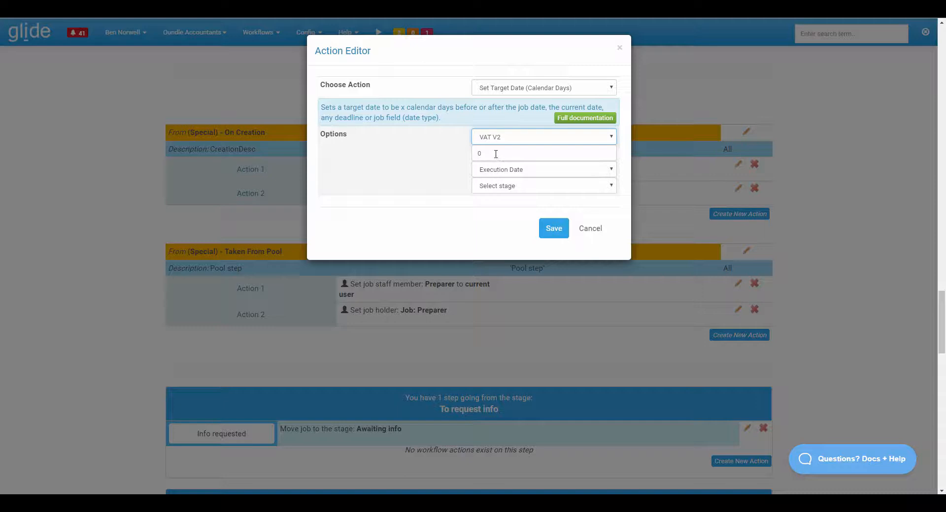
pyautogui.click(489, 154)
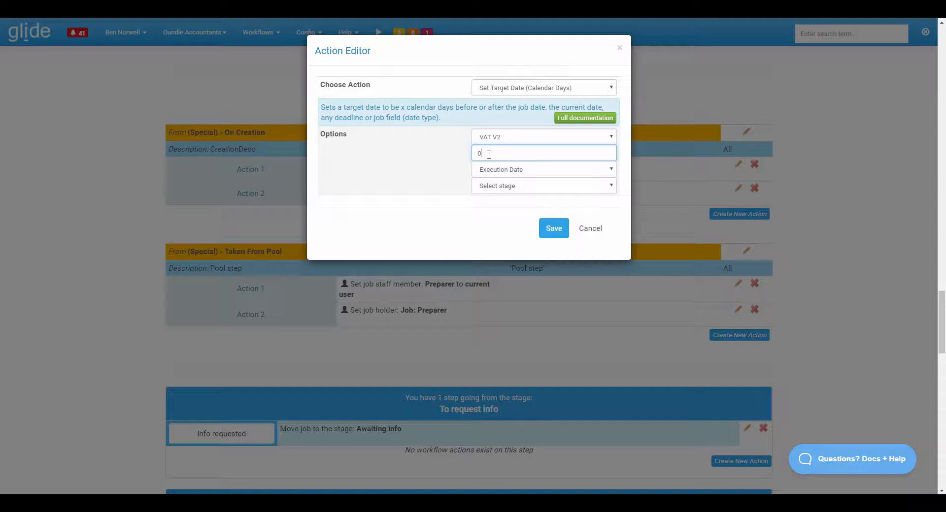
pyautogui.press('BackSpace')
pyautogui.write('10')
pyautogui.click(499, 174)
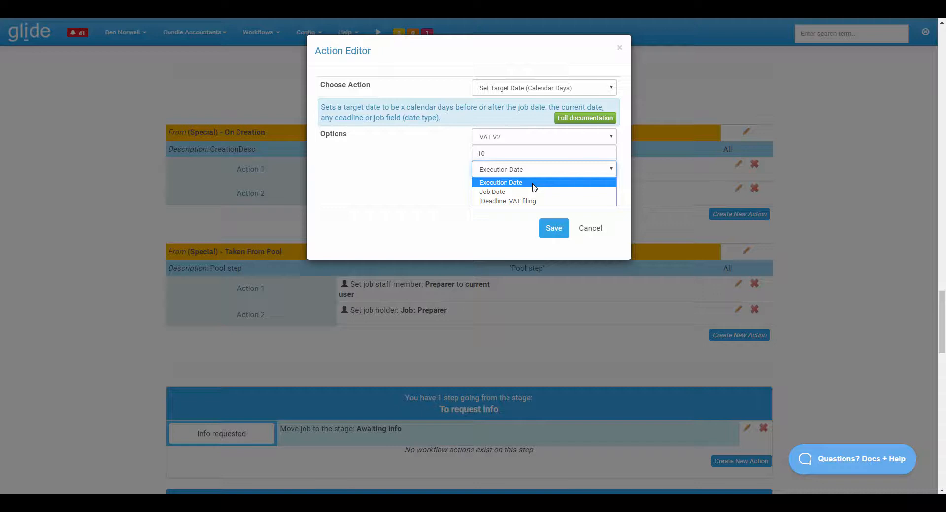
pyautogui.click(493, 192)
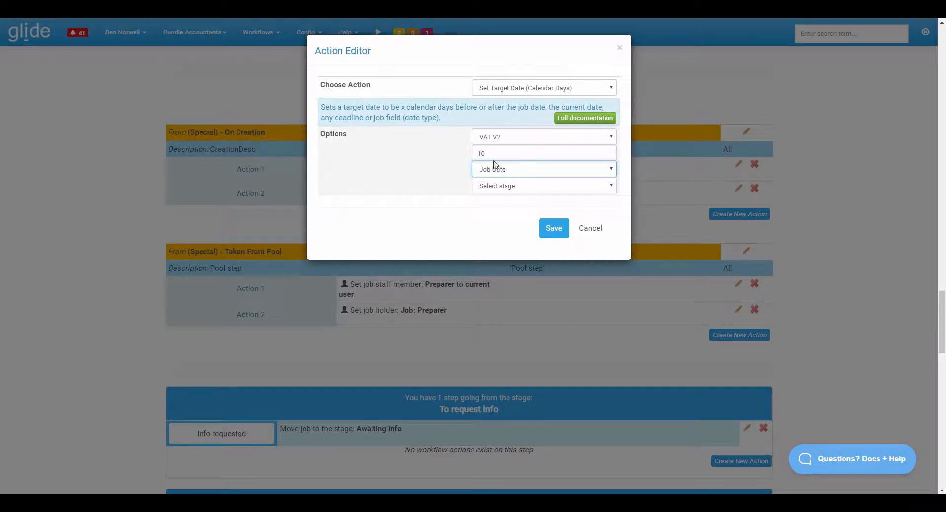
pyautogui.click(502, 185)
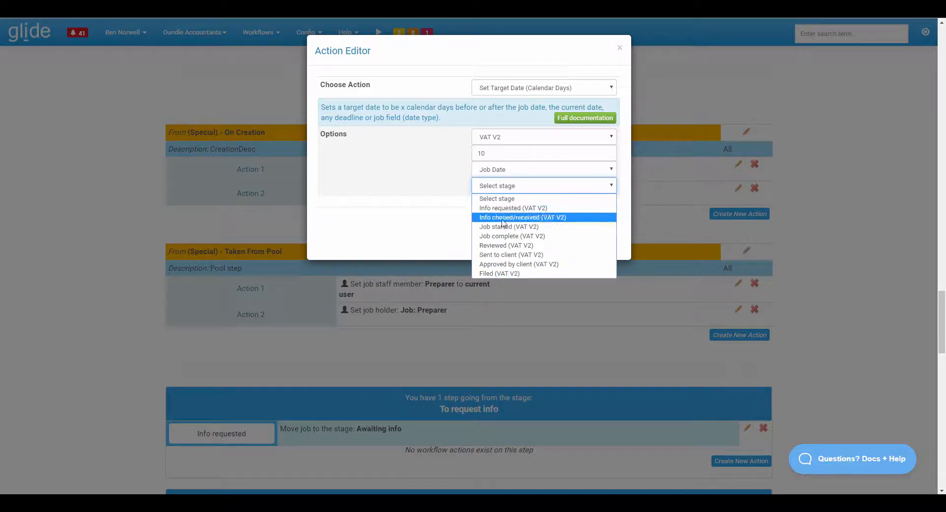
pyautogui.click(509, 209)
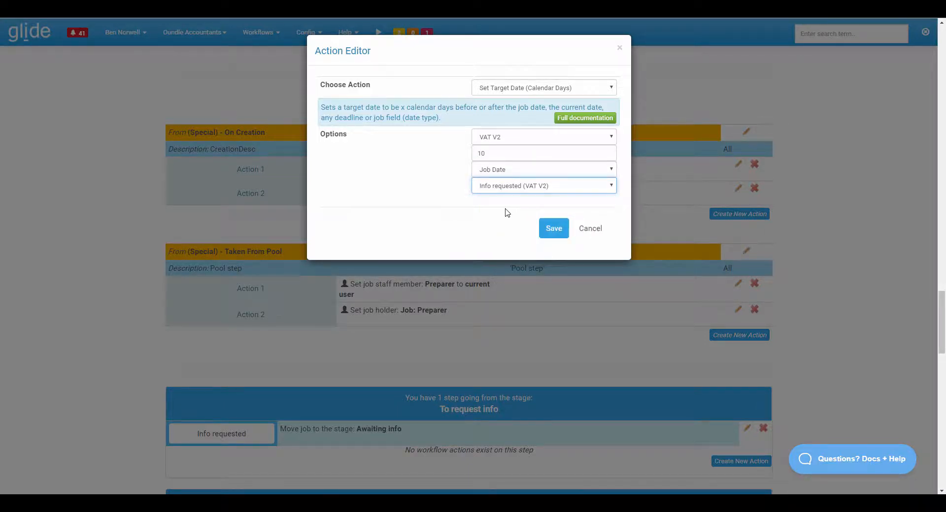
pyautogui.click(558, 229)
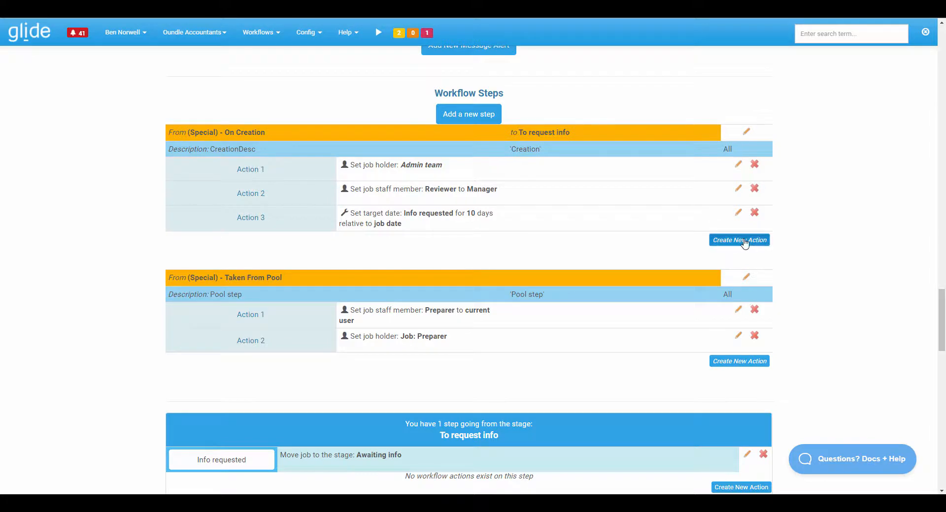
# Step: Add another calendar-day target date action to On Creation for VAT V2, setting Filed to -10 days relative to the VAT filing deadline
pyautogui.click(728, 239)
pyautogui.click(515, 86)
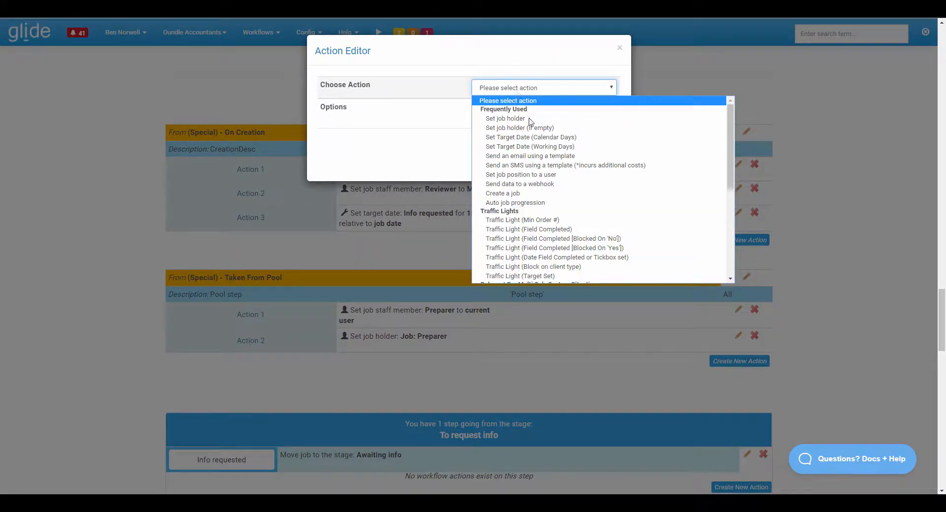
pyautogui.click(540, 138)
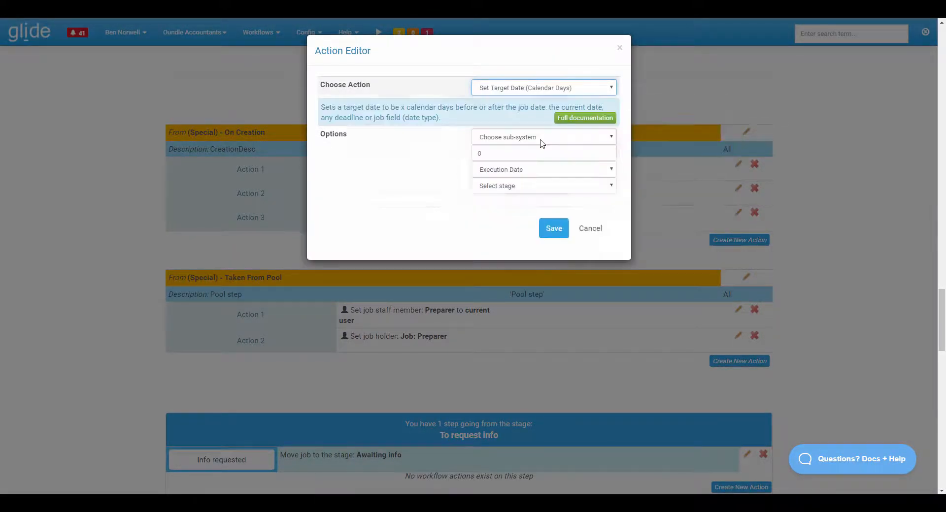
pyautogui.click(538, 139)
pyautogui.click(527, 158)
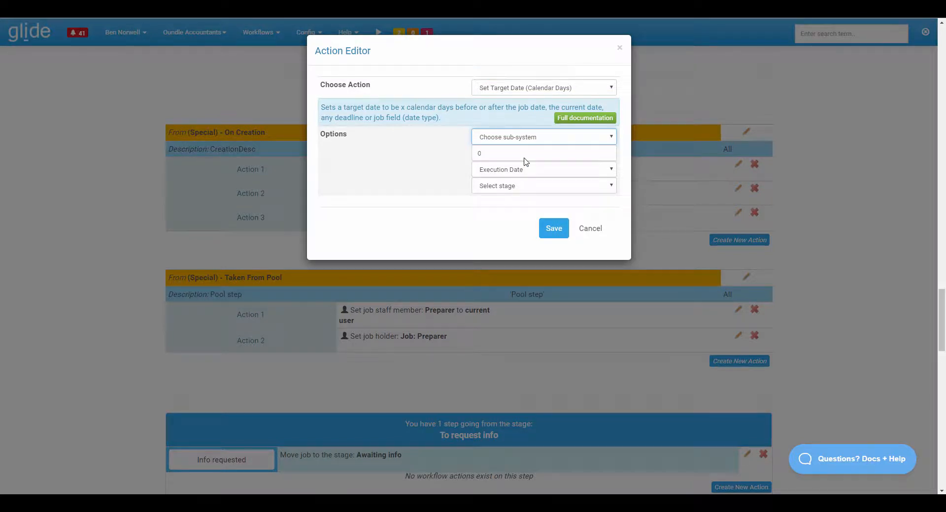
pyautogui.click(520, 156)
pyautogui.press('BackSpace')
pyautogui.write('-')
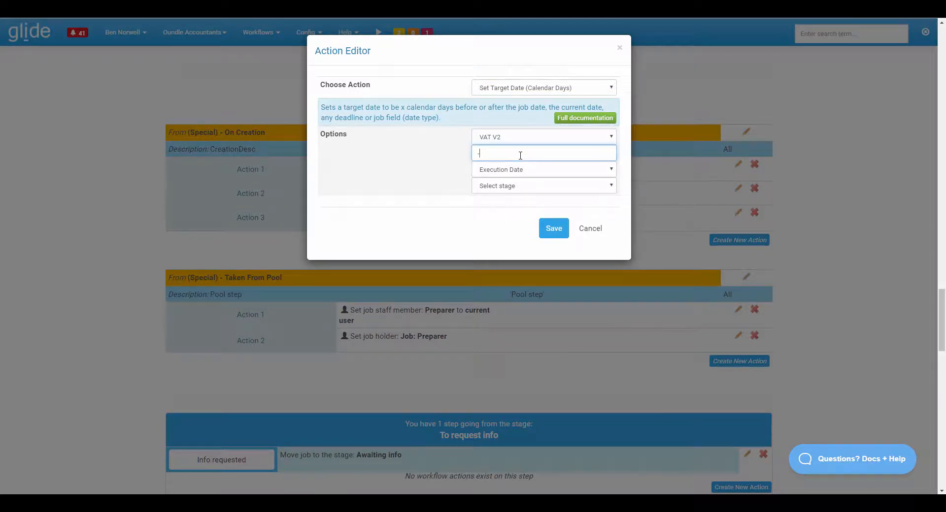
pyautogui.write('10')
pyautogui.click(499, 172)
pyautogui.click(501, 202)
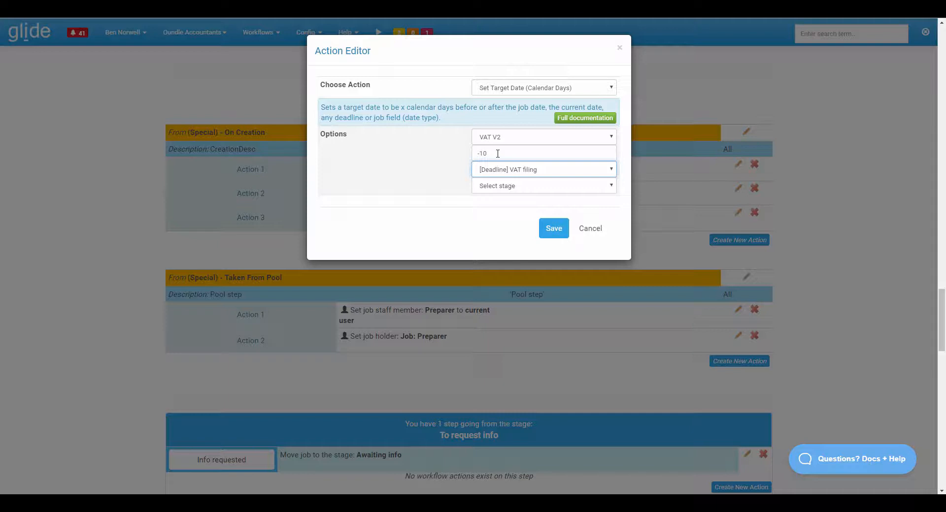
pyautogui.click(509, 186)
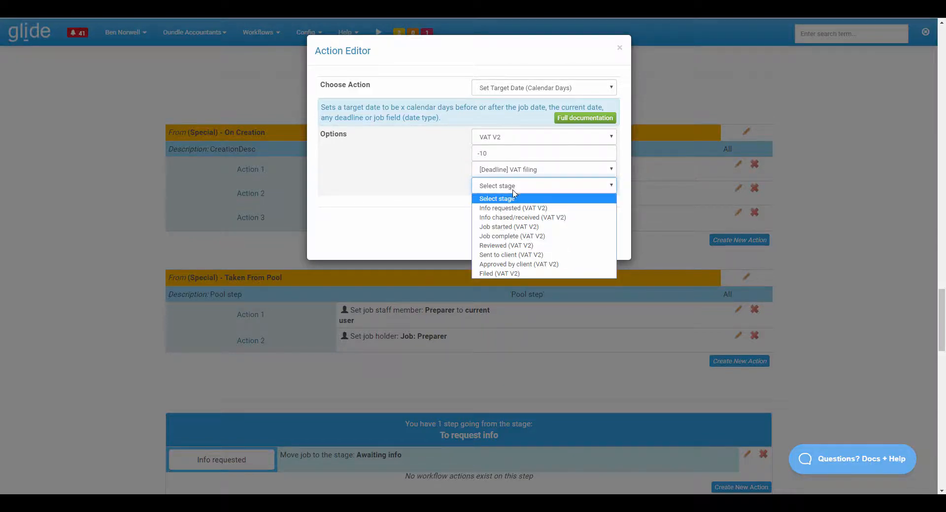
pyautogui.click(517, 274)
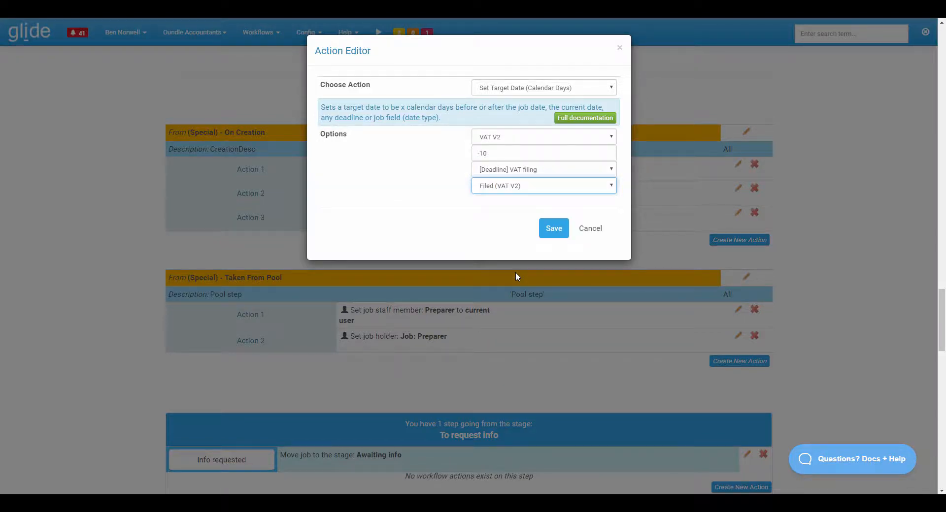
pyautogui.click(553, 228)
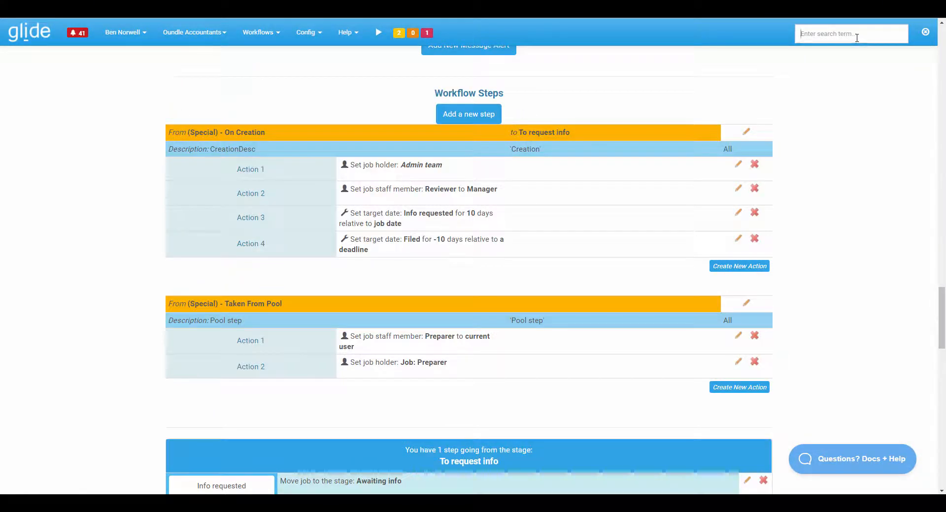
# Step: Find the client Cairngorm Mountain and immediately create its VAT V2 job for the 31 Aug 2019 quarter end
pyautogui.click(856, 38)
pyautogui.write('cairn')
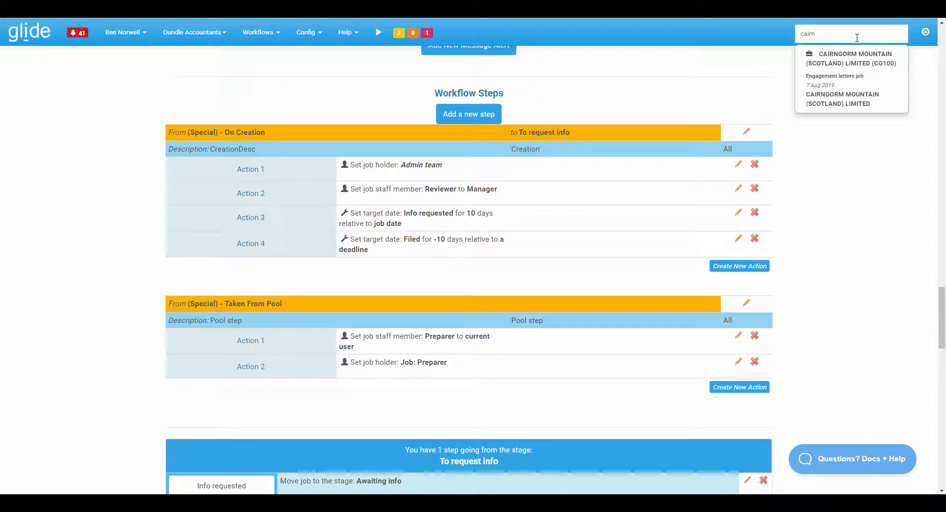
pyautogui.click(853, 64)
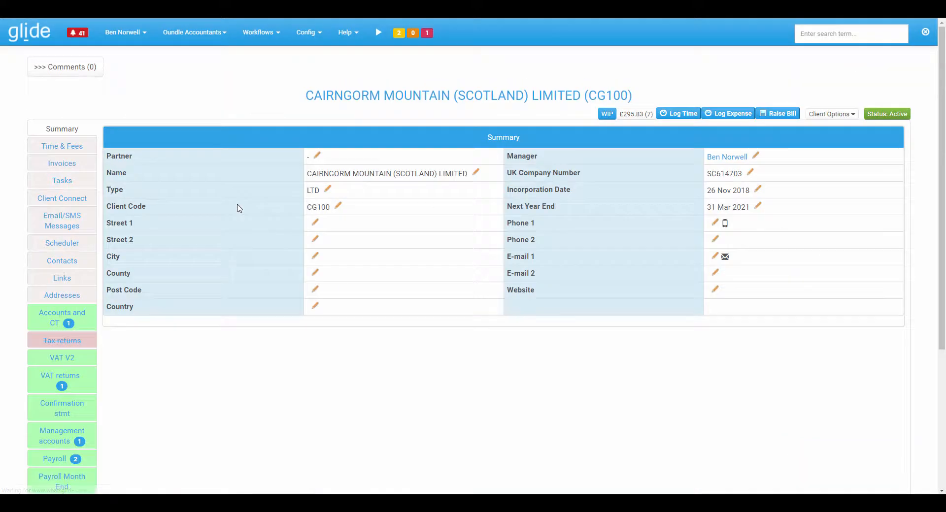
pyautogui.click(57, 361)
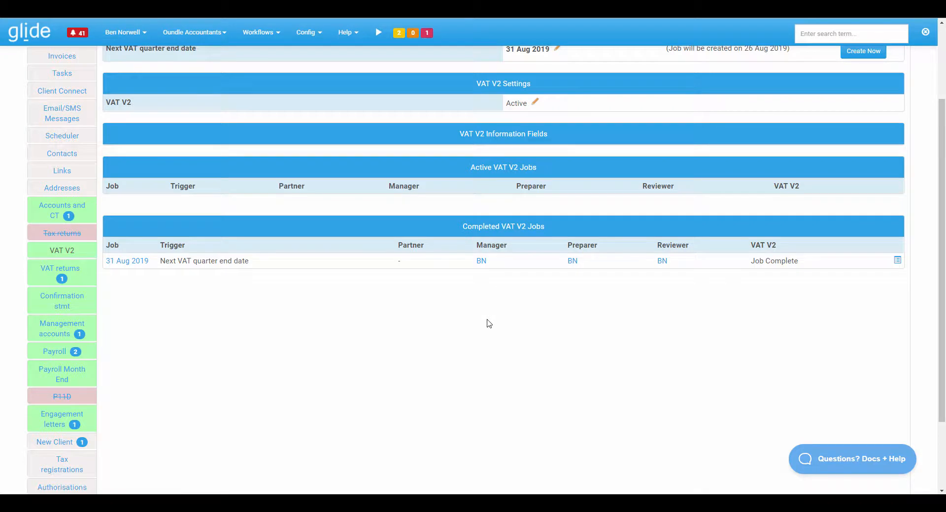
pyautogui.scroll(3, 487, 324)
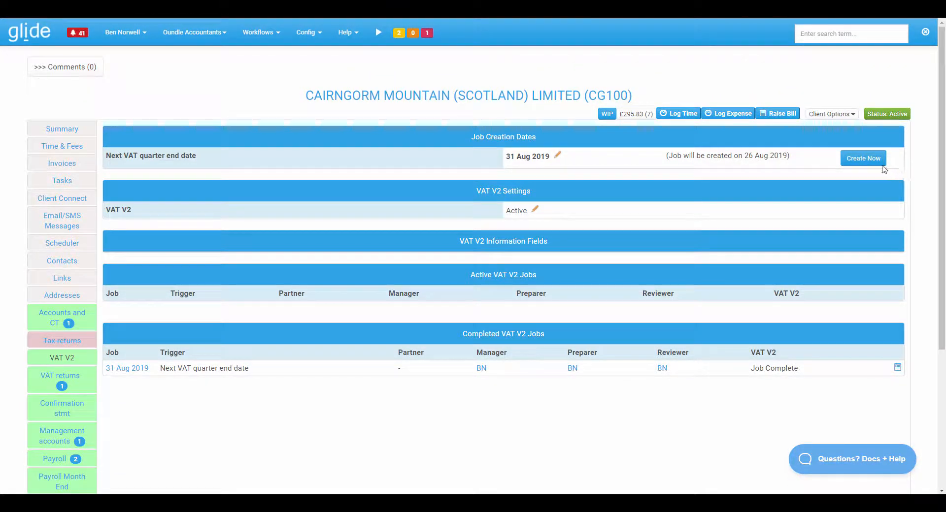
pyautogui.click(864, 160)
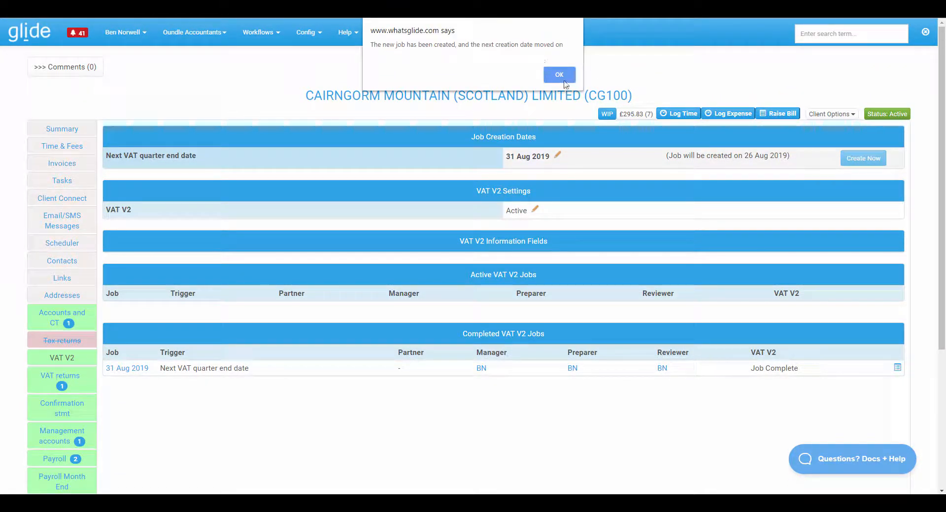
pyautogui.click(560, 74)
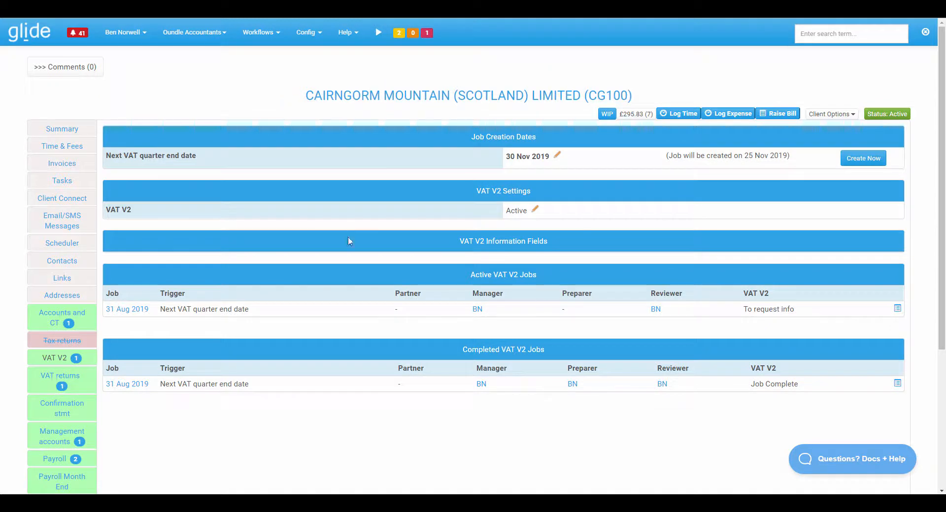
# Step: Open Cairngorm Mountain's active 31 Aug 2019 VAT V2 job and check its stage target dates against the job date
pyautogui.click(897, 308)
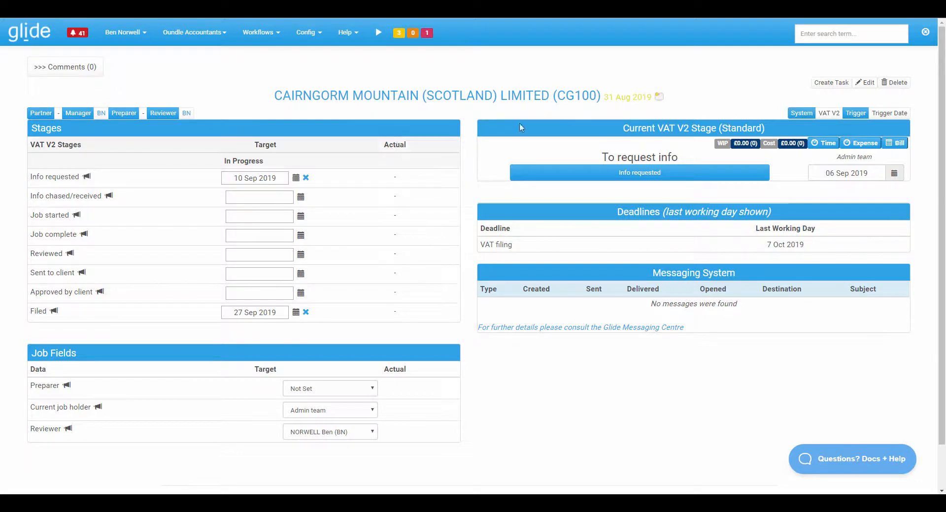
pyautogui.moveTo(604, 97); pyautogui.dragTo(653, 97)
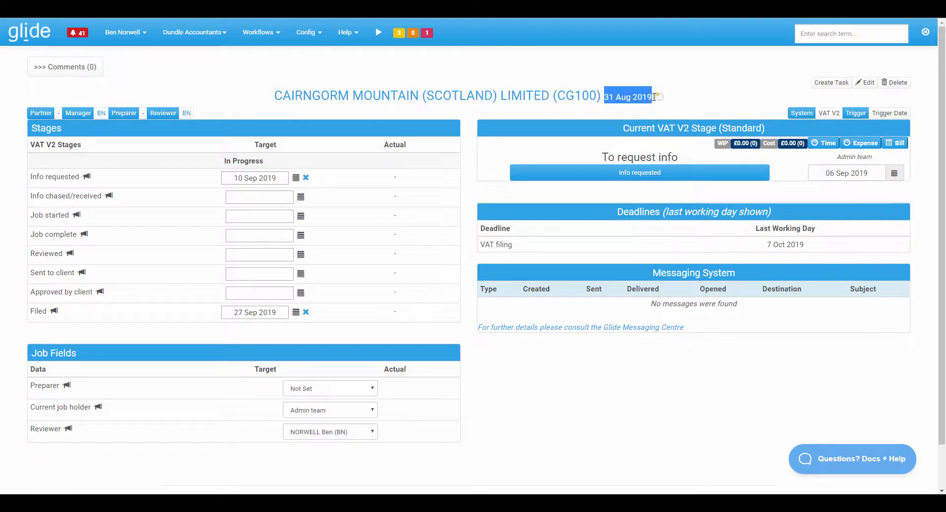
pyautogui.click(437, 147)
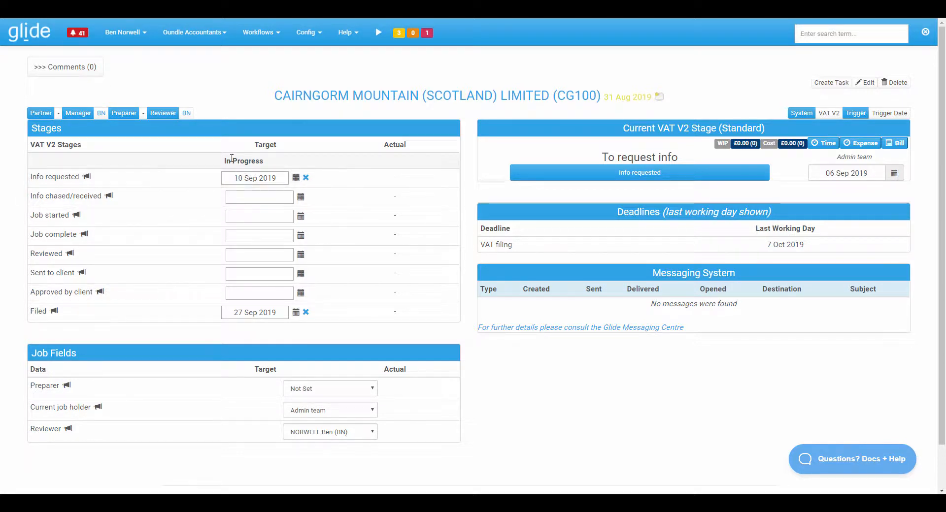
# Step: Open the VAT V2 system's elements in the workflow editor and review its deadlines and job stages
pyautogui.click(309, 32)
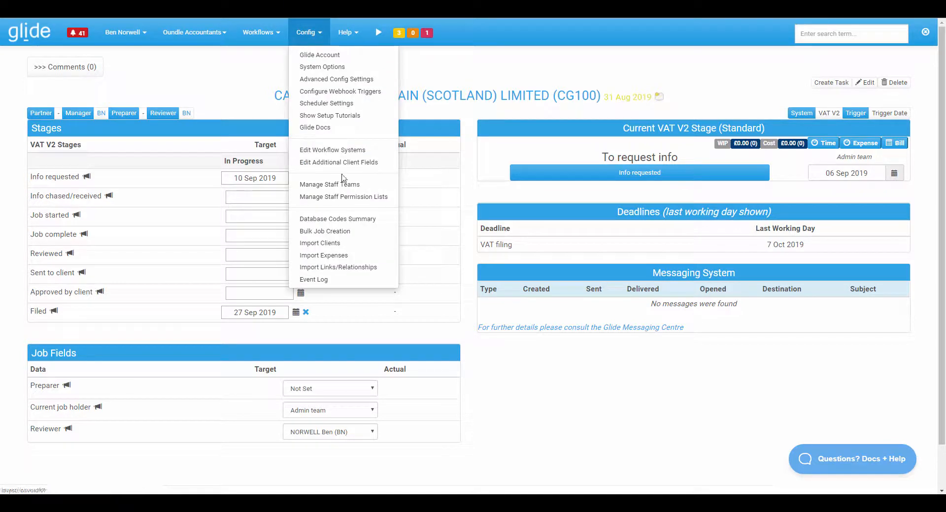
pyautogui.click(330, 149)
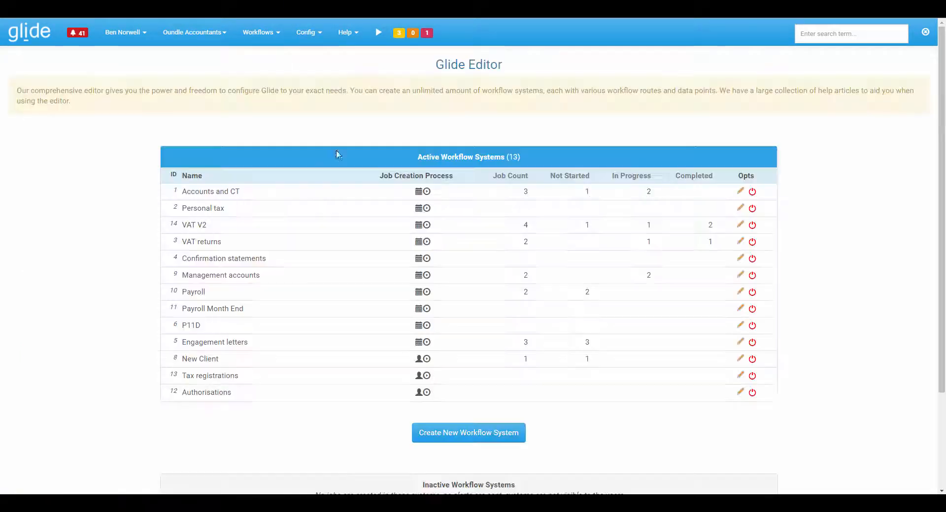
pyautogui.click(740, 224)
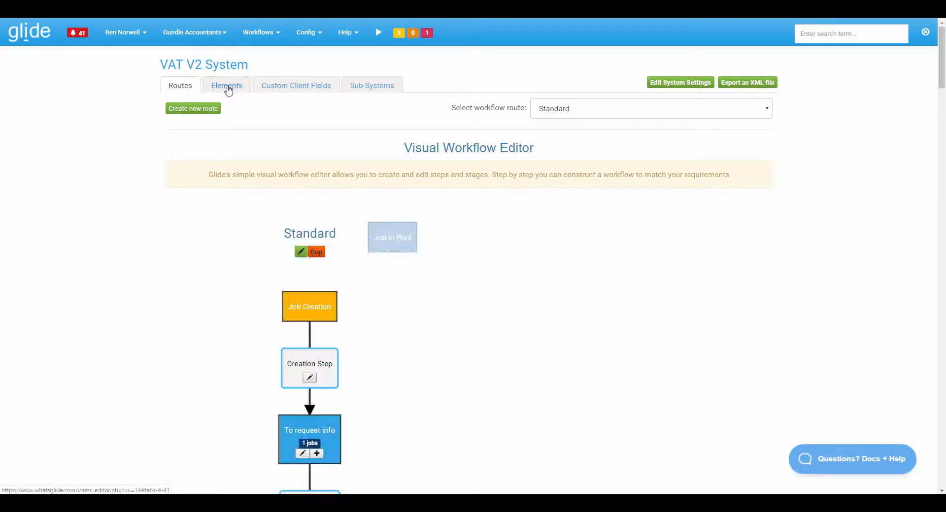
pyautogui.click(227, 87)
pyautogui.scroll(-2, 317, 248)
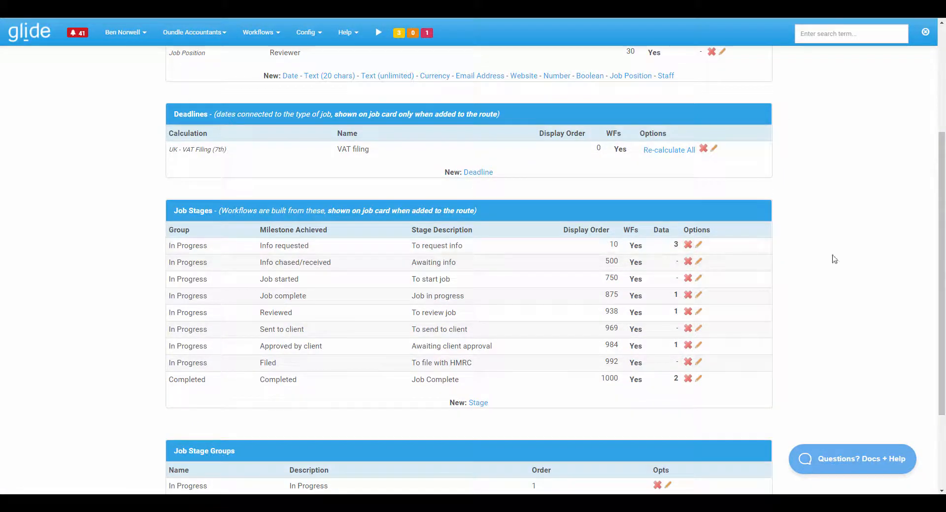
# Step: Set the Info requested job stage's target settings to Visible but not editable and save the stage
pyautogui.click(698, 244)
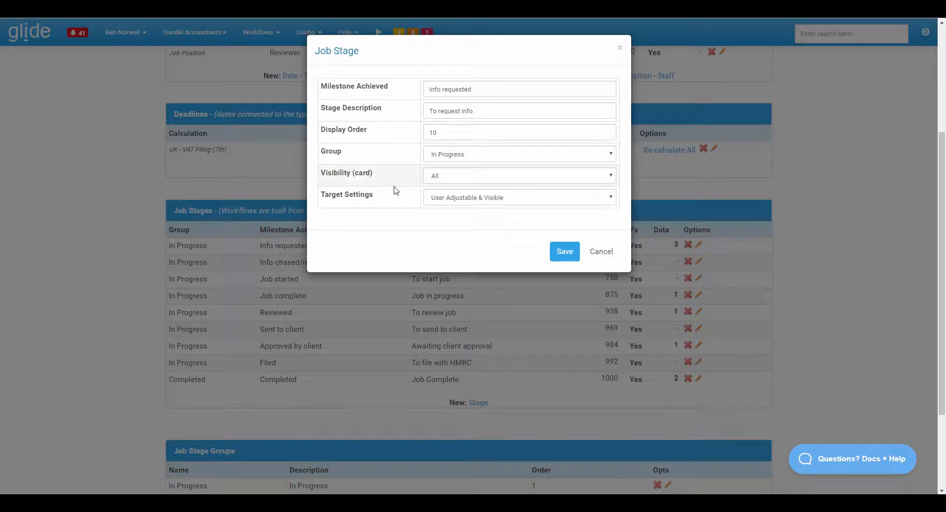
pyautogui.click(457, 200)
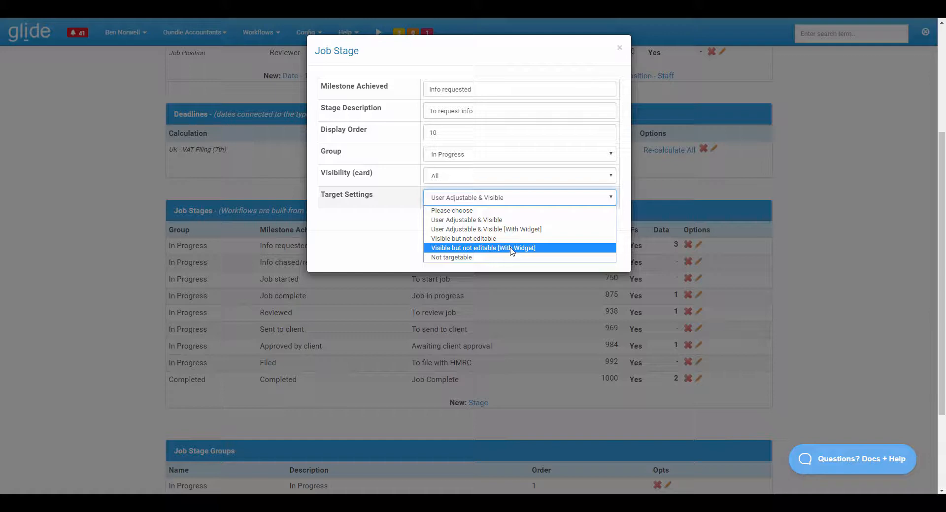
pyautogui.click(485, 240)
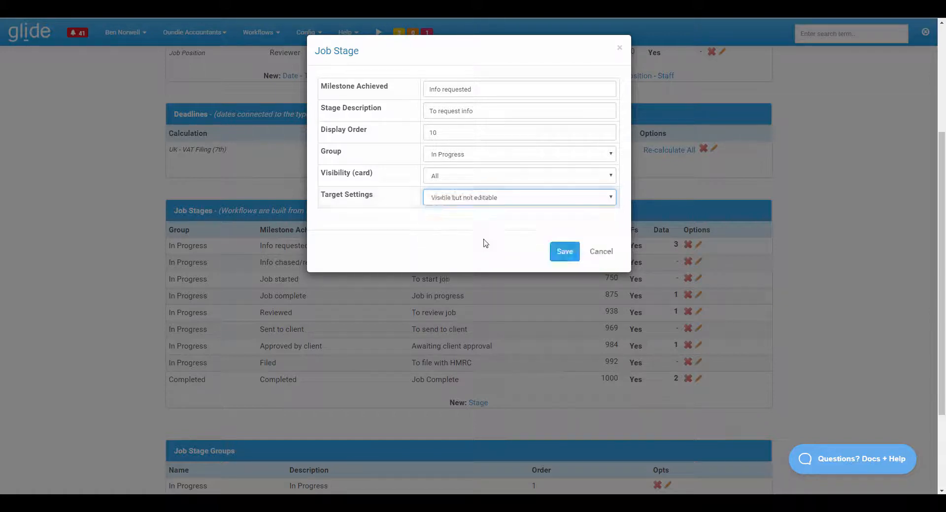
pyautogui.click(561, 252)
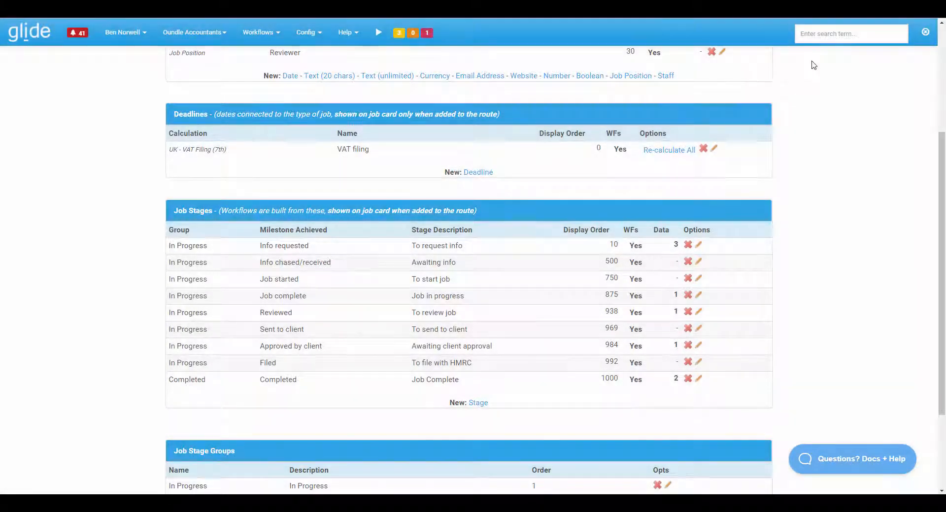
# Step: Find the client Cairngorm Mountain, open its active 31 Aug 2019 VAT V2 job and check the Info requested target date
pyautogui.write('cai')
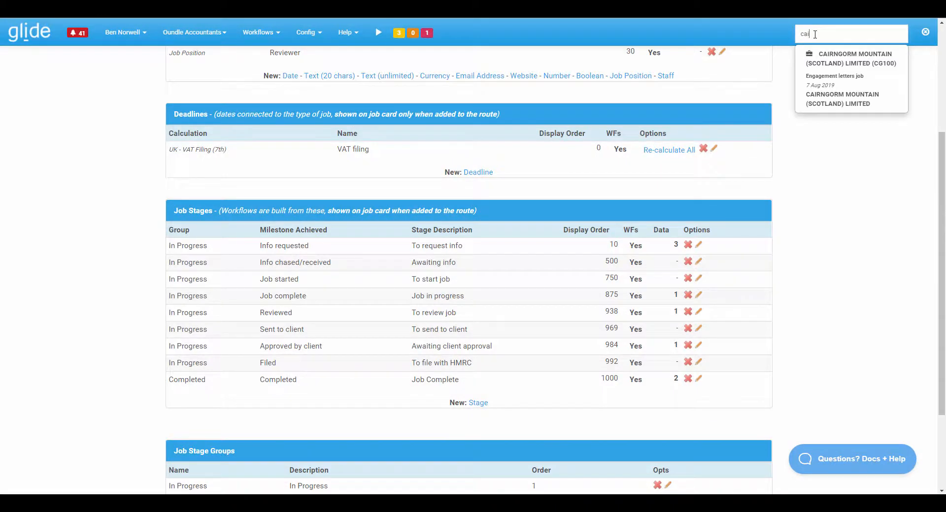
pyautogui.click(837, 57)
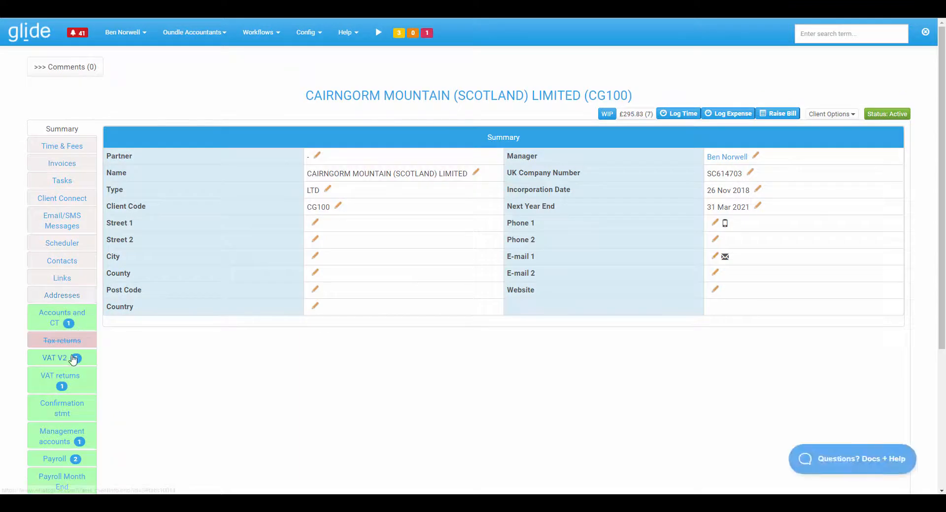
pyautogui.click(74, 359)
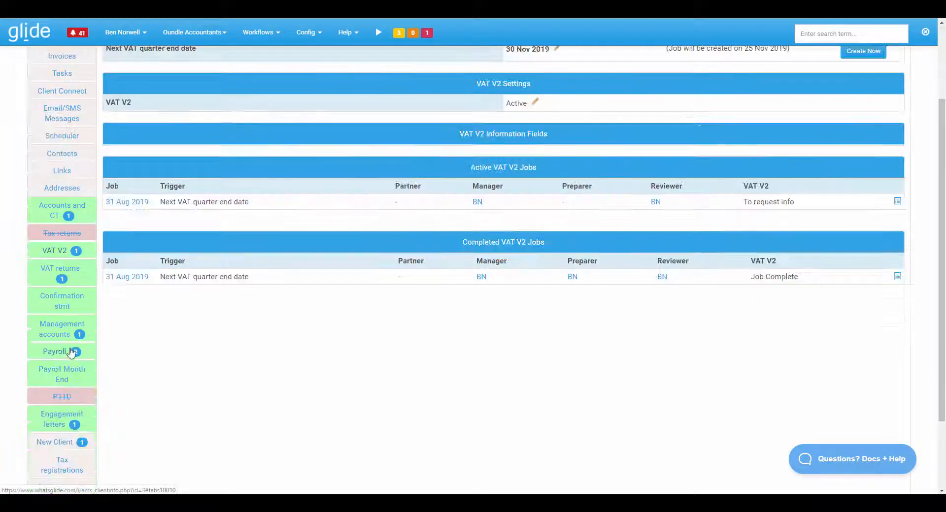
pyautogui.click(897, 201)
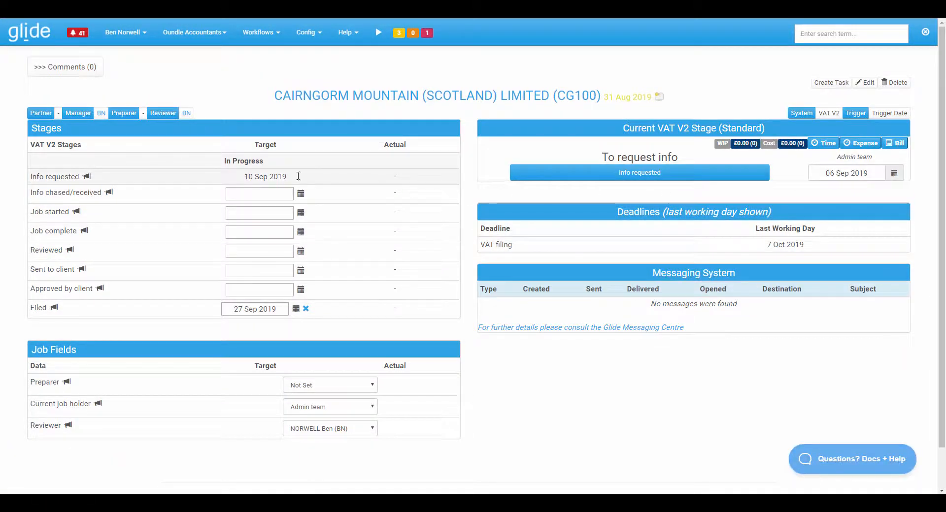
pyautogui.tripleClick(276, 176)
pyautogui.click(326, 176)
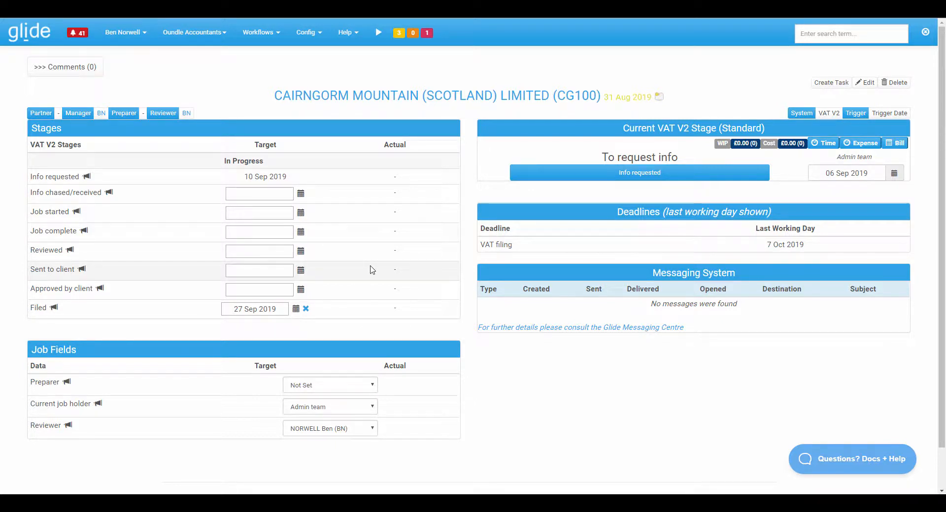
# Step: Open the VAT V2 Info dashboard and inspect the Upcoming Targets widget's scope setting without changing it
pyautogui.click(126, 33)
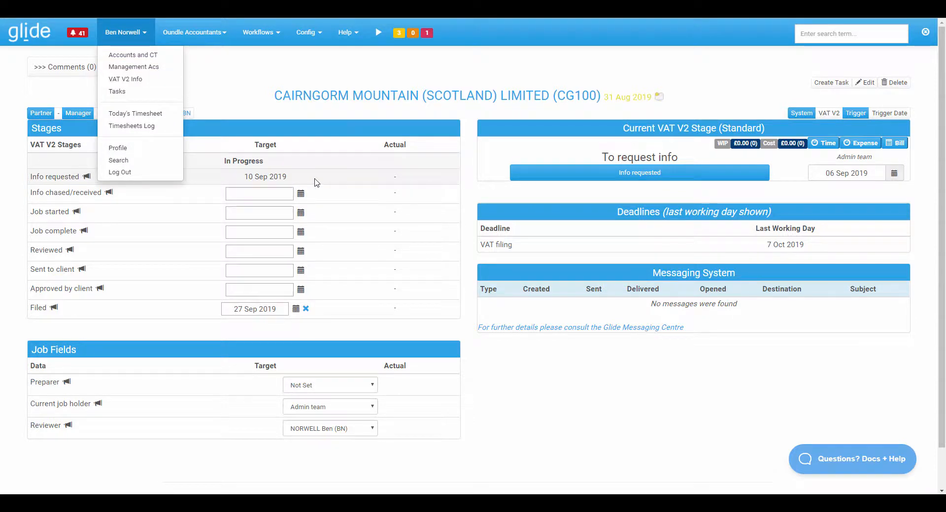
pyautogui.click(621, 424)
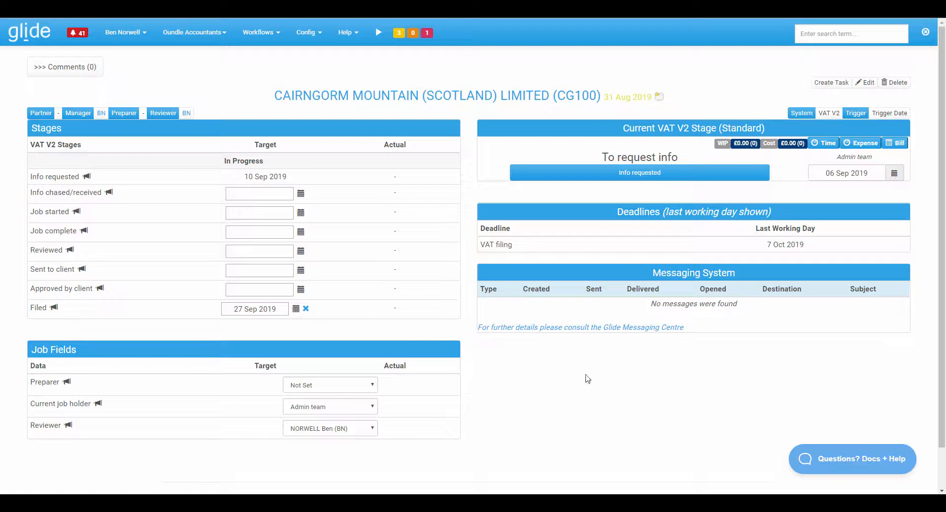
pyautogui.click(124, 33)
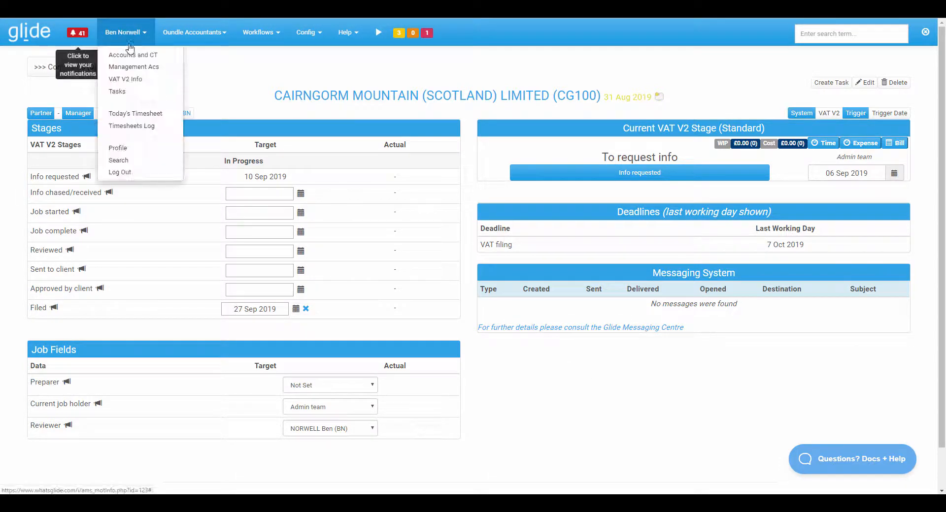
pyautogui.click(131, 79)
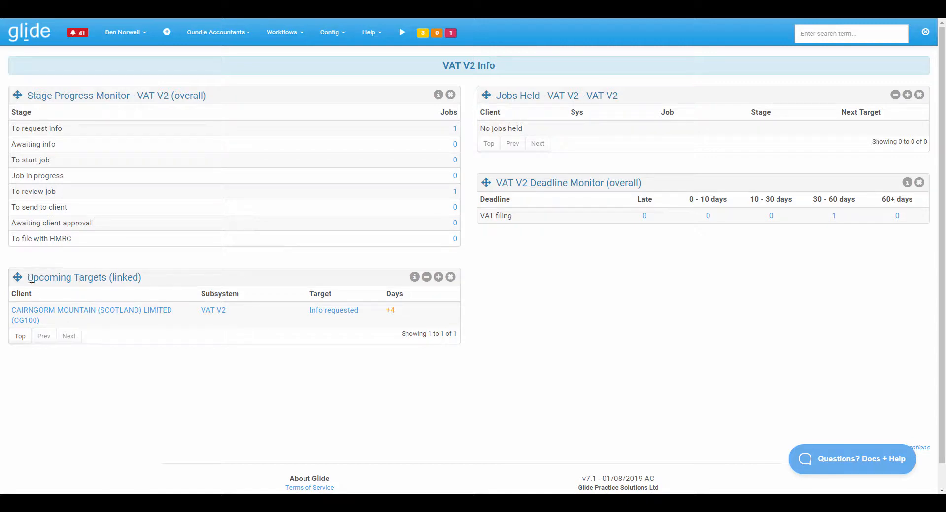
pyautogui.moveTo(28, 278); pyautogui.dragTo(147, 279)
pyautogui.click(148, 280)
pyautogui.click(416, 278)
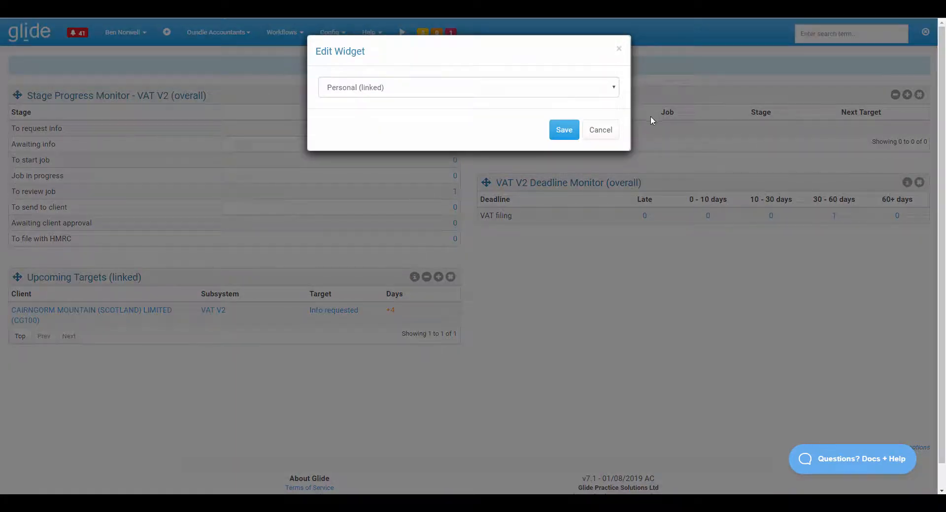
pyautogui.click(600, 130)
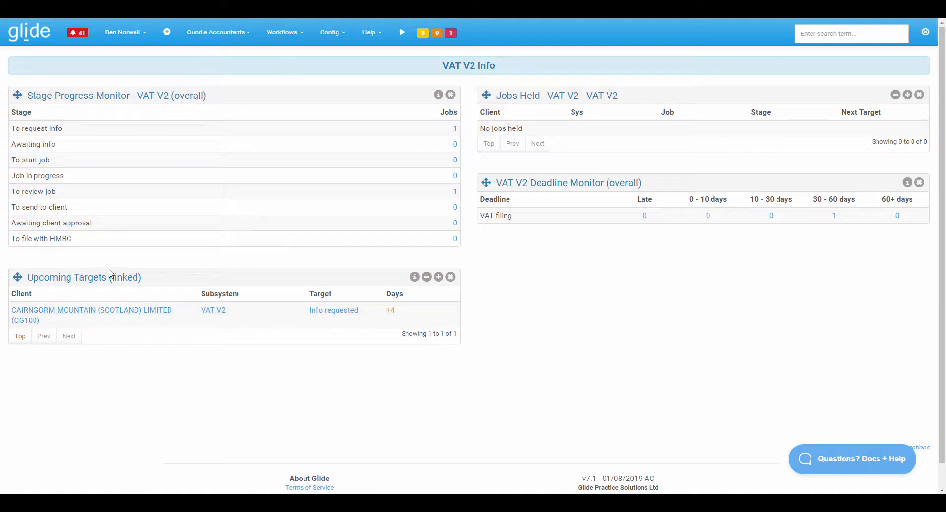
# Step: Open Cairngorm Mountain's job from its Info requested entry in Upcoming Targets, compare the stage target date, and return to the dashboard
pyautogui.moveTo(112, 278); pyautogui.dragTo(142, 273)
pyautogui.click(153, 285)
pyautogui.rightClick(324, 309)
pyautogui.click(339, 321)
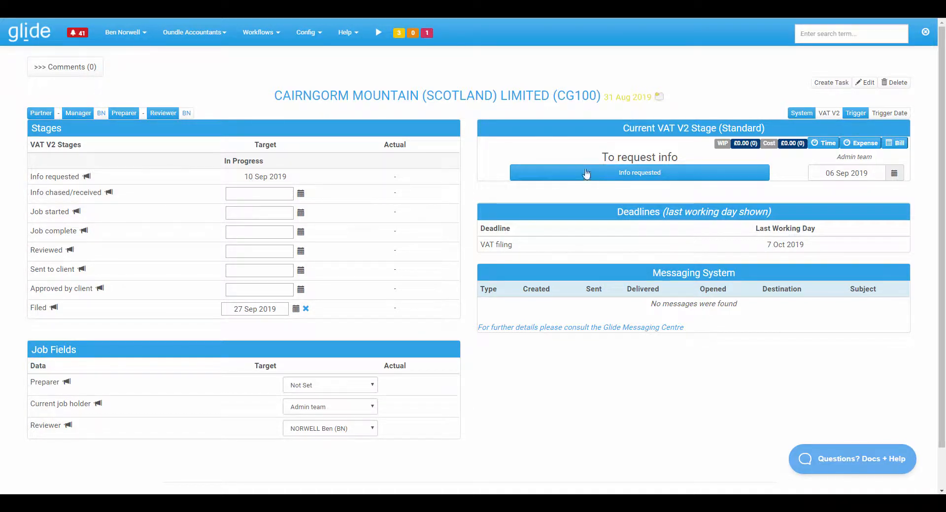
pyautogui.moveTo(33, 174); pyautogui.dragTo(71, 176)
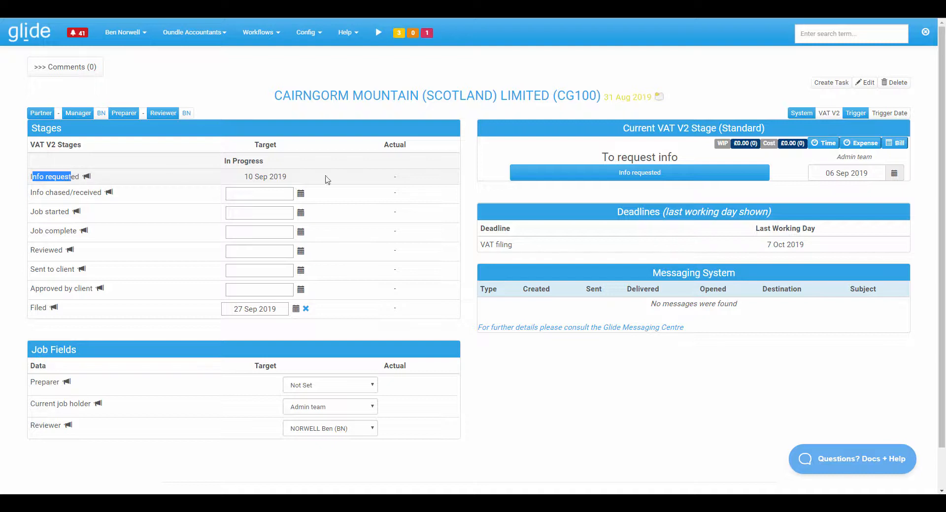
pyautogui.moveTo(242, 177); pyautogui.dragTo(289, 178)
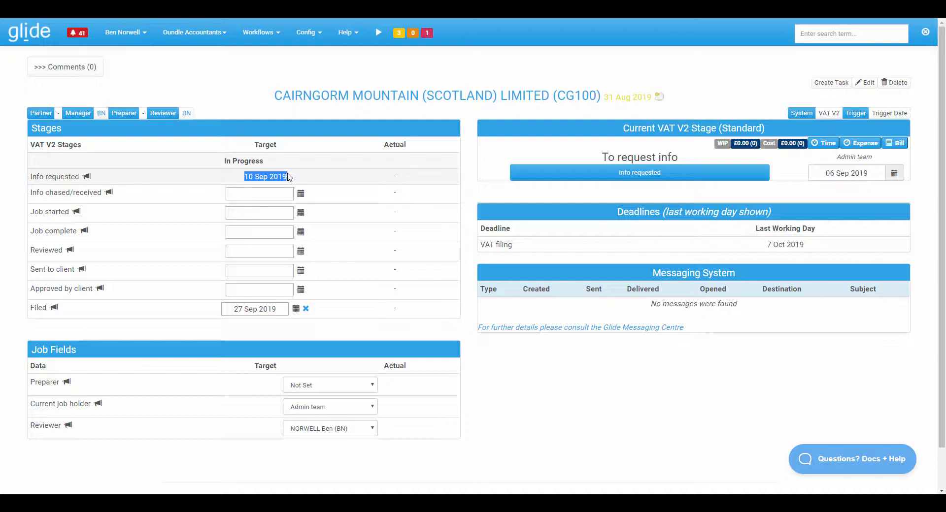
pyautogui.click(422, 193)
pyautogui.hotkey('ctrl', 'w')
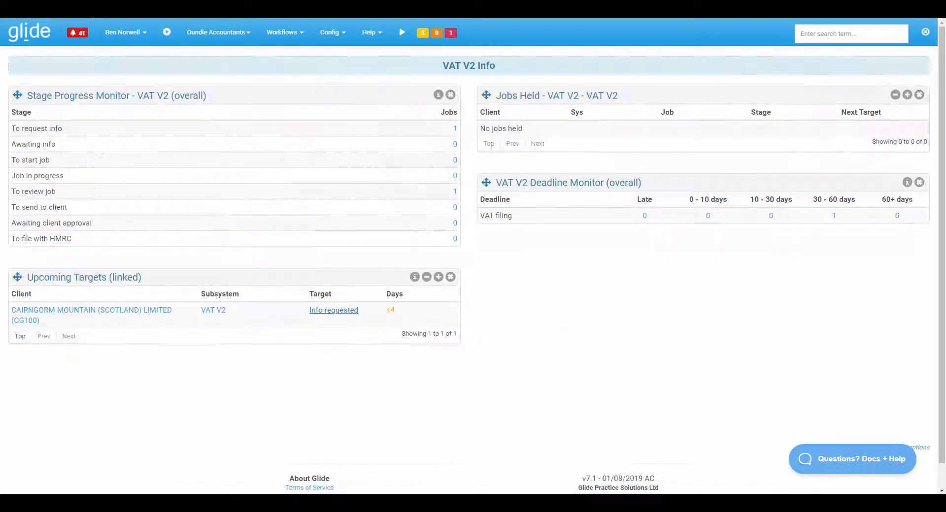
pyautogui.press('Return')
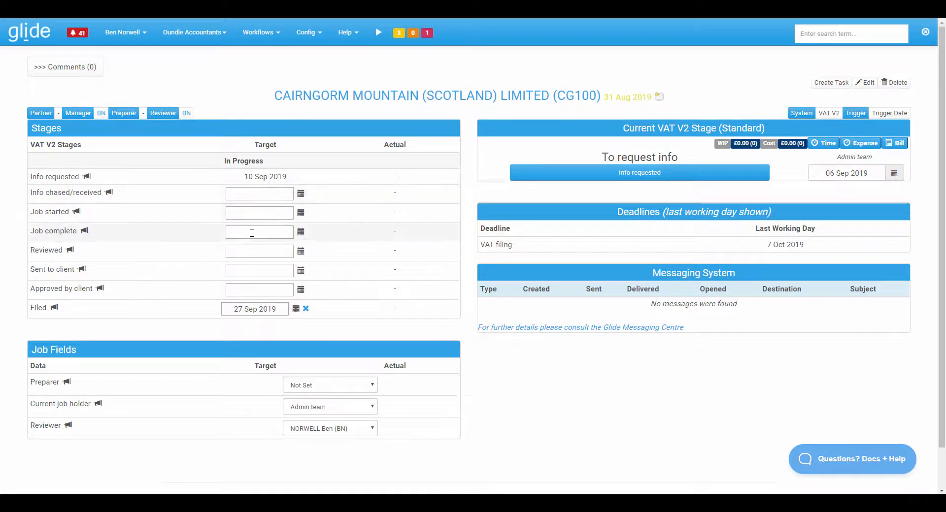
pyautogui.click(108, 9)
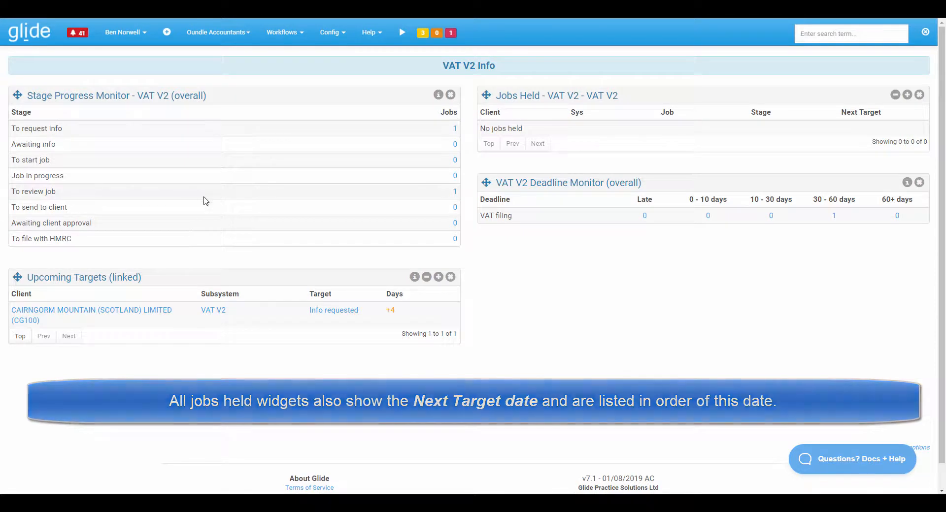
# Step: Open the VAT V2 Jobs list and check its Next Target and VAT filing columns
pyautogui.click(288, 36)
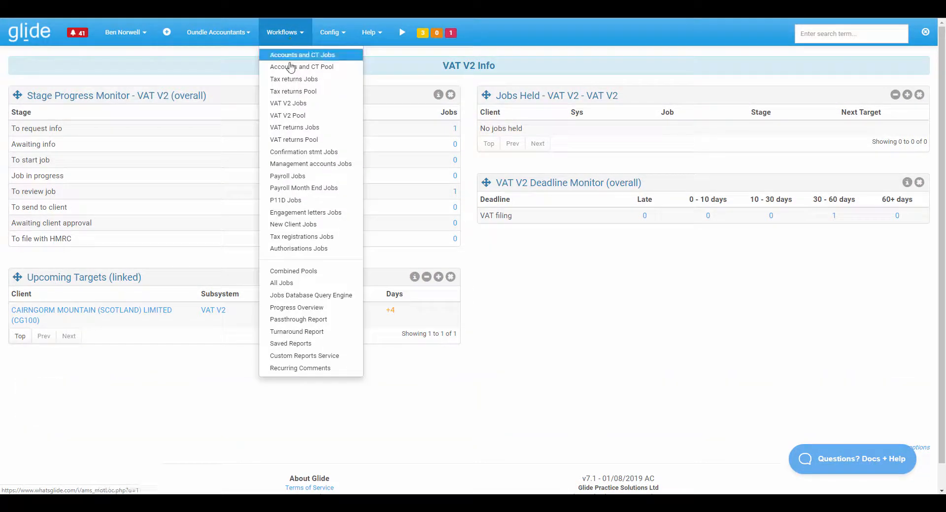
pyautogui.click(304, 106)
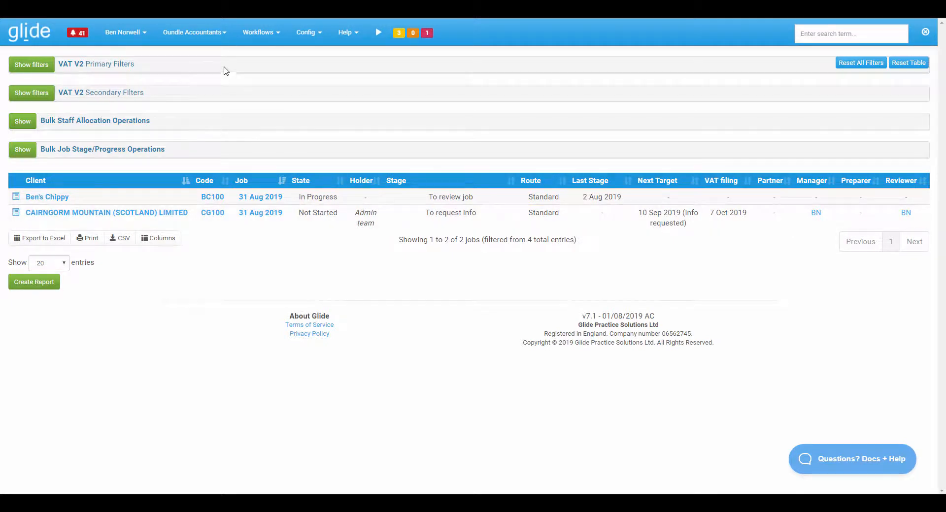
pyautogui.click(186, 33)
# Step: Open the Jobs Database Query Engine and browse the available report columns for the job stage target dates
pyautogui.click(268, 33)
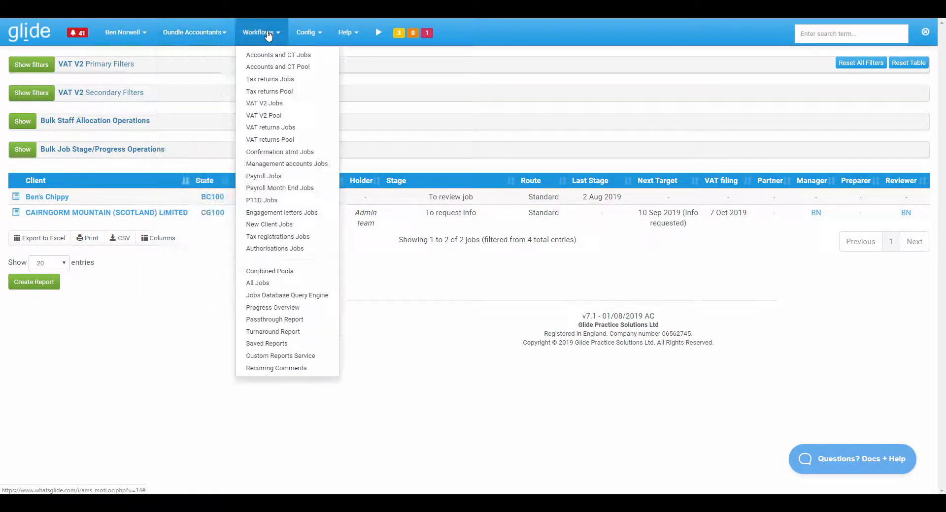
pyautogui.click(311, 296)
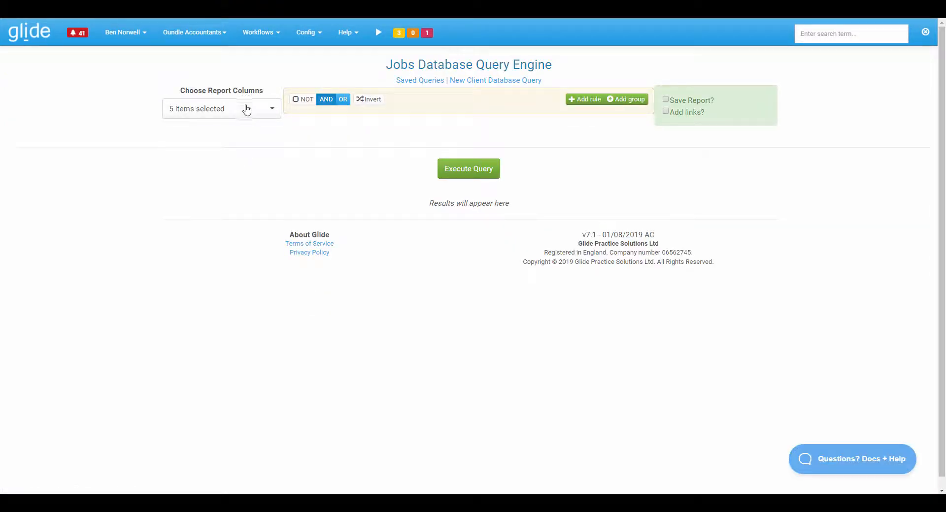
pyautogui.click(247, 109)
pyautogui.moveTo(355, 158); pyautogui.dragTo(402, 350)
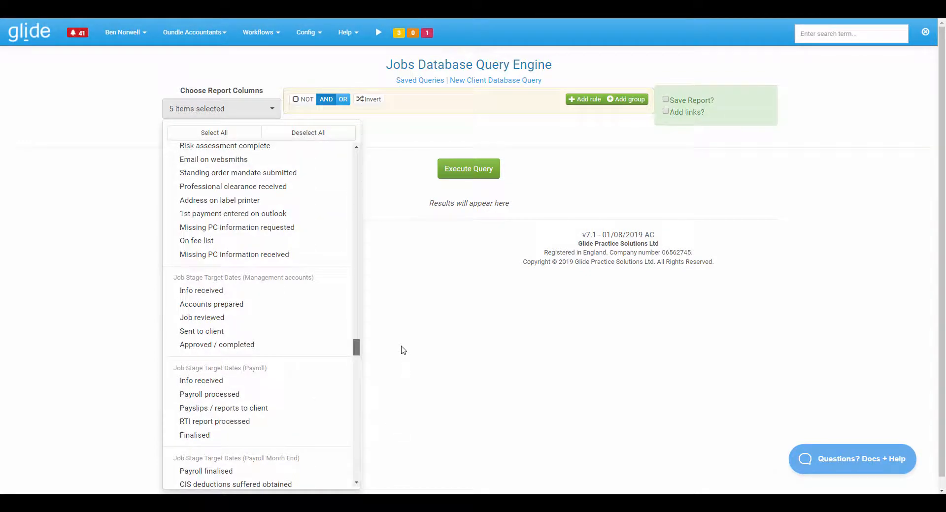
pyautogui.click(136, 150)
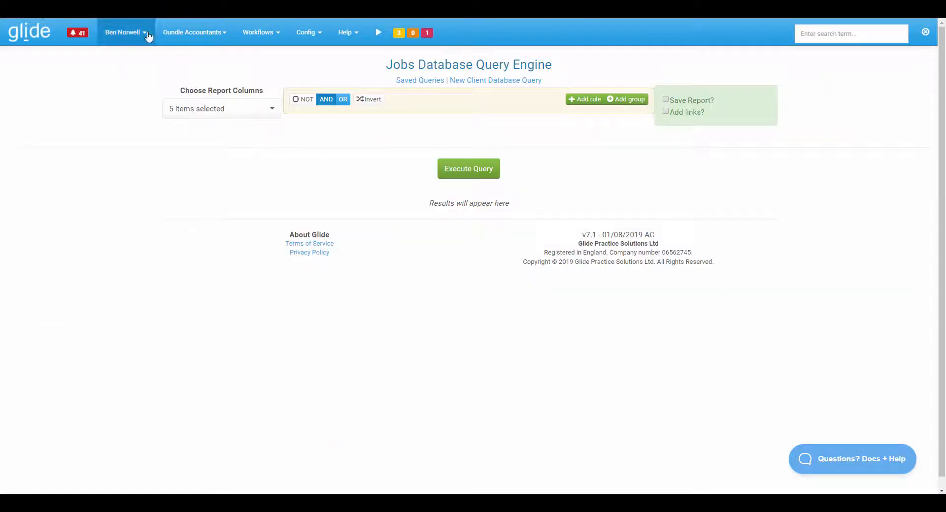
# Step: Mark the Info requested stage as achieved on Cairngorm Mountain's 31 Aug 2019 VAT V2 job and check its target date
pyautogui.click(147, 34)
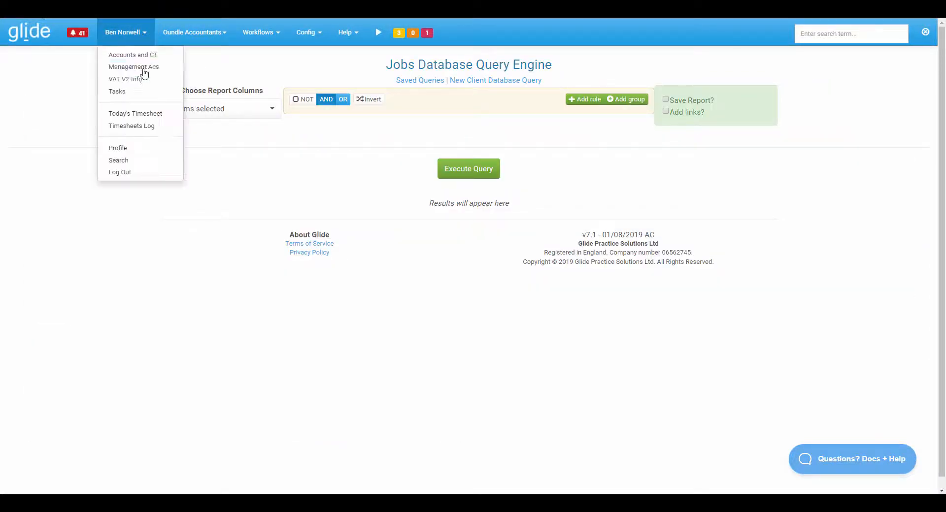
pyautogui.click(143, 80)
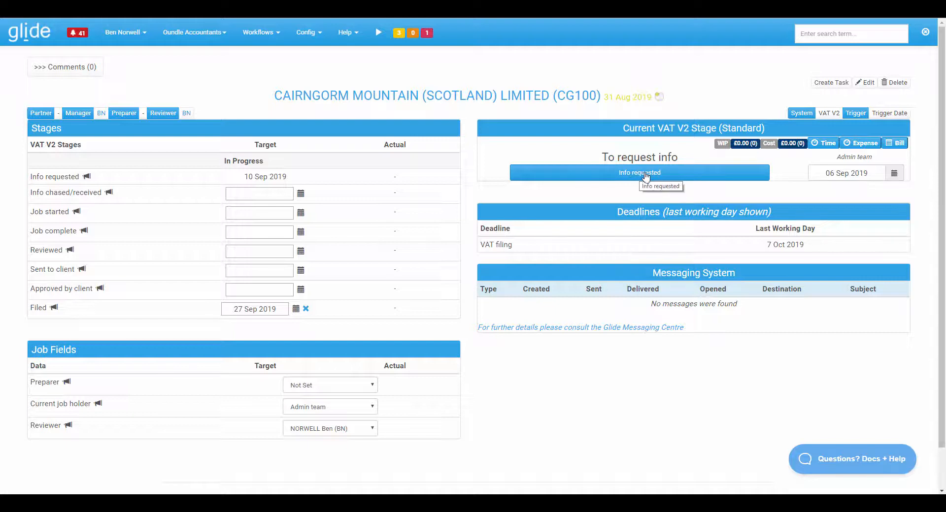
pyautogui.click(646, 177)
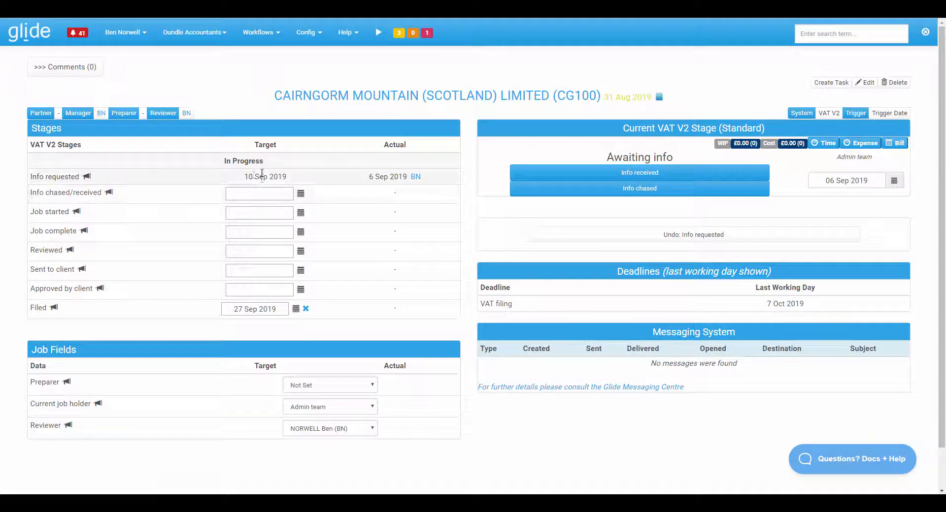
pyautogui.moveTo(248, 177); pyautogui.dragTo(284, 176)
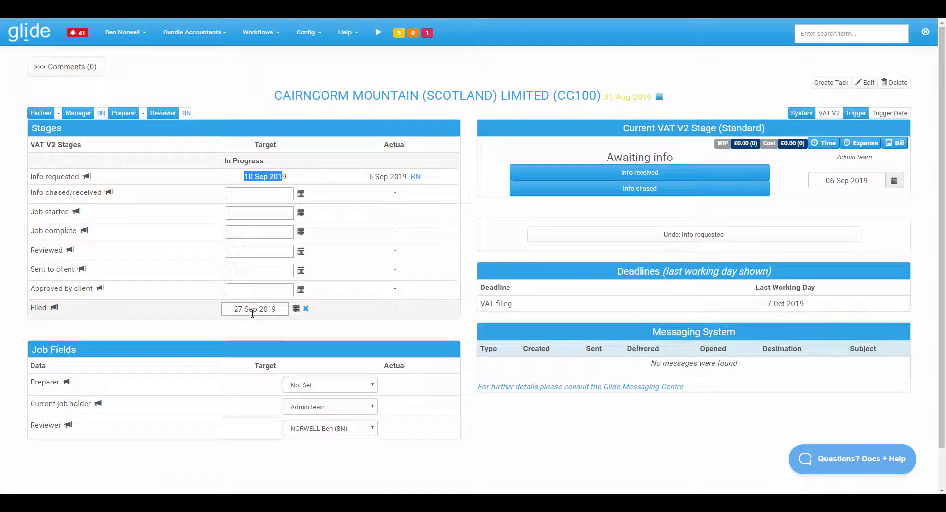
# Step: Refresh the VAT V2 Info dashboard to check the client's next upcoming target, and return to the job card
pyautogui.click(218, 3)
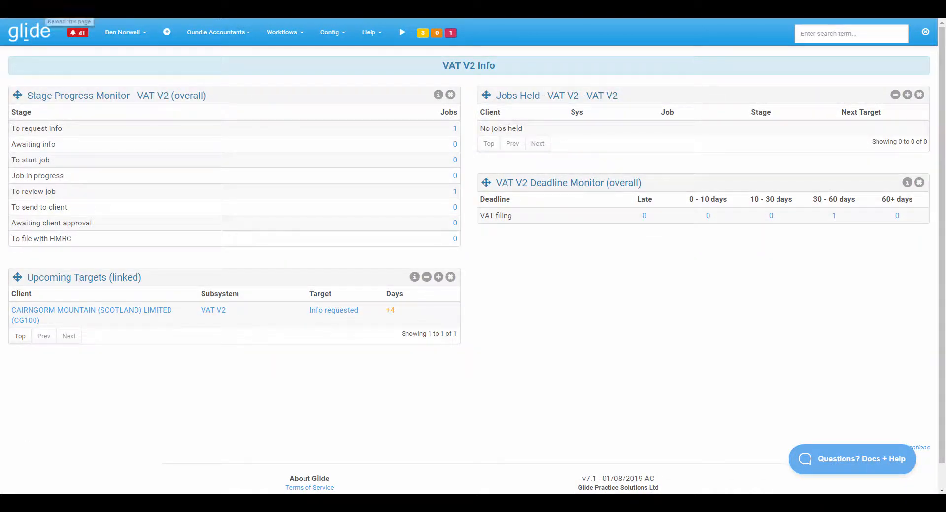
pyautogui.click(44, 9)
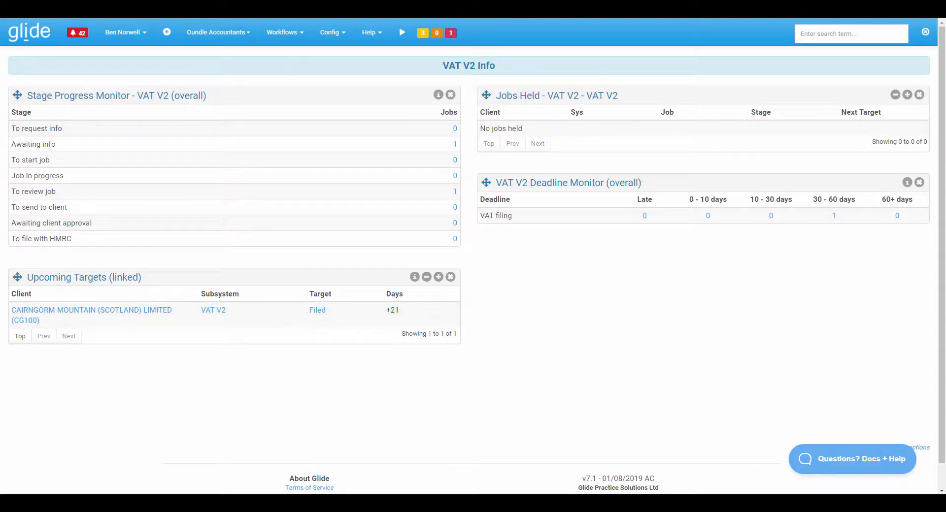
pyautogui.hotkey('ctrl', 'Tab')
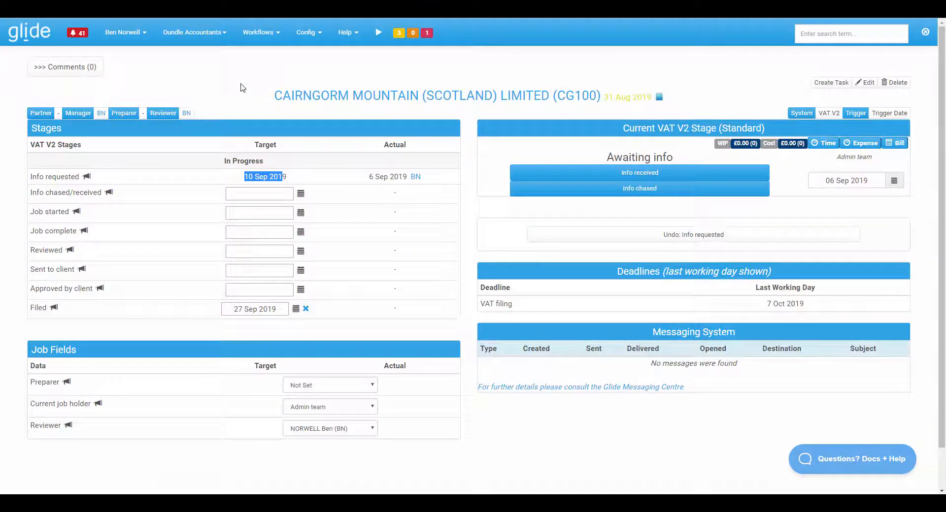
pyautogui.click(241, 87)
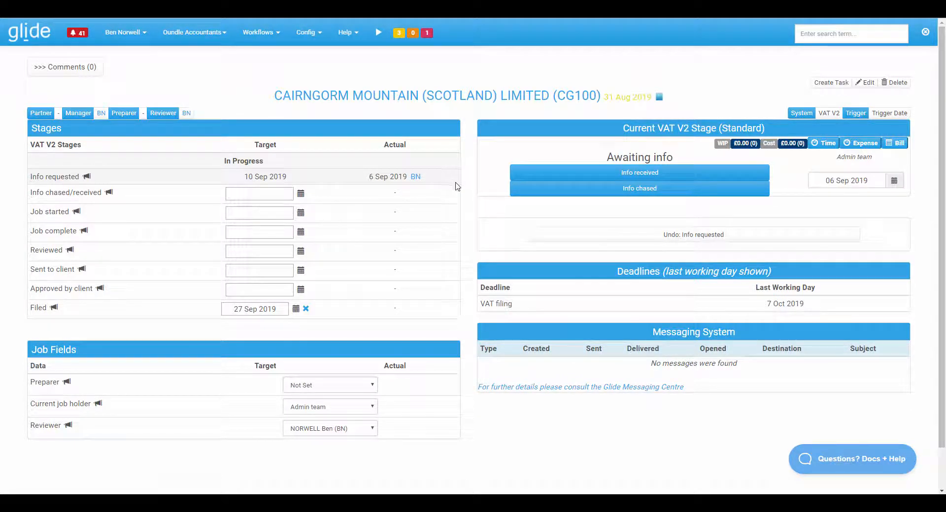
# Step: Open the VAT V2 workflow system for editing and find the steps going from the To request info and Awaiting info stages
pyautogui.click(312, 33)
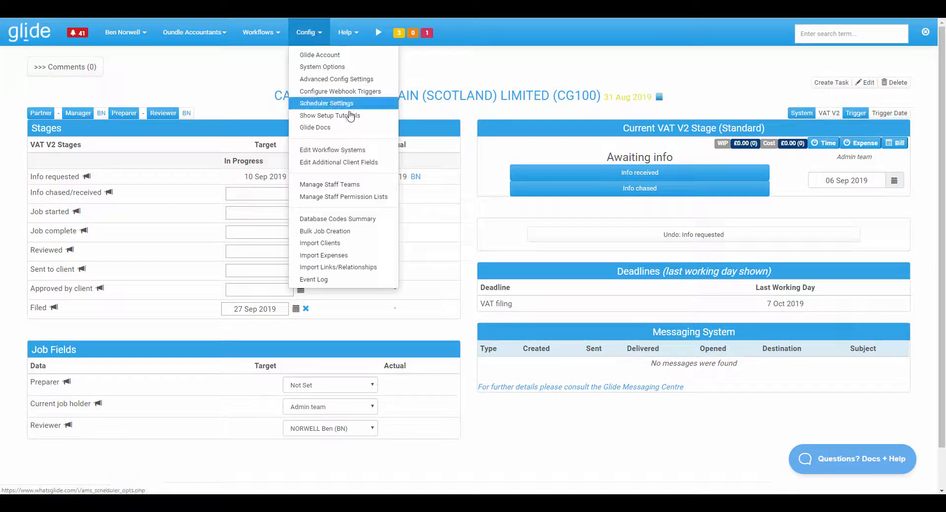
pyautogui.click(340, 150)
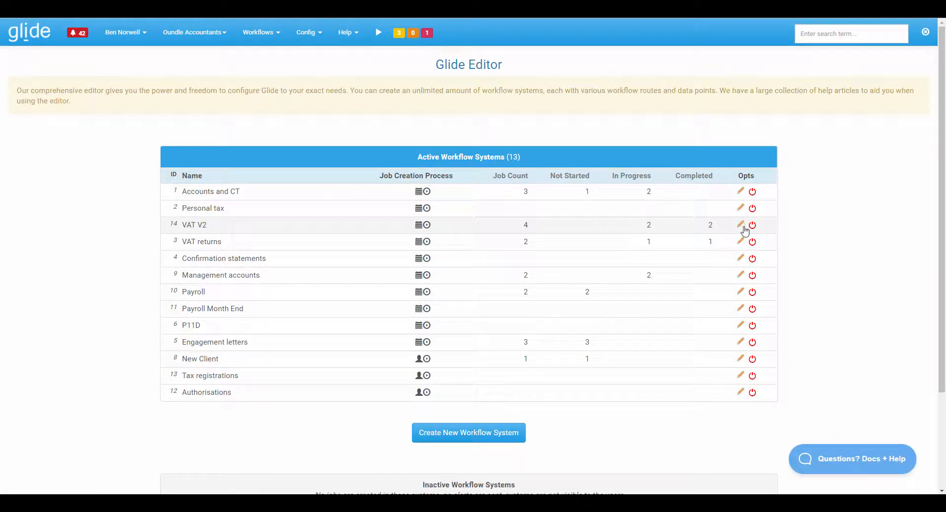
pyautogui.click(740, 225)
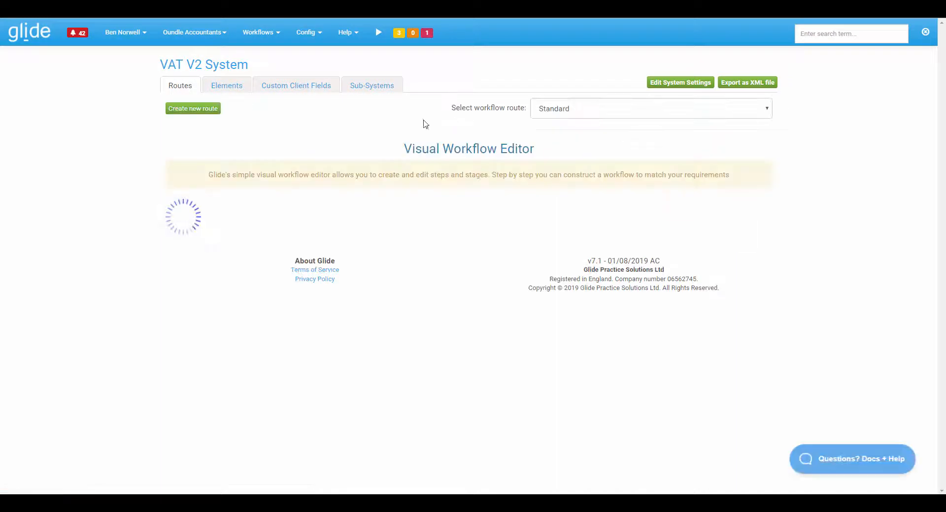
pyautogui.scroll(-10, 396, 244)
pyautogui.scroll(-20, 397, 247)
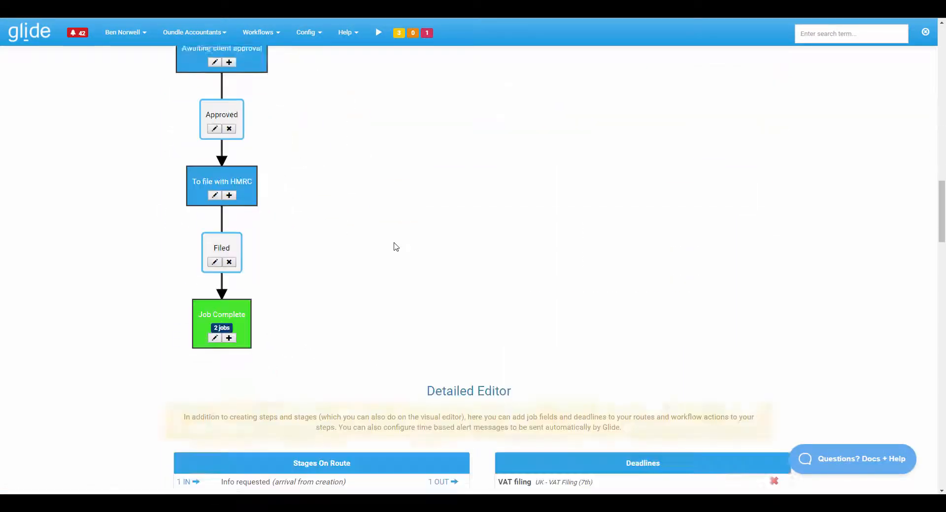
pyautogui.scroll(-5, 392, 241)
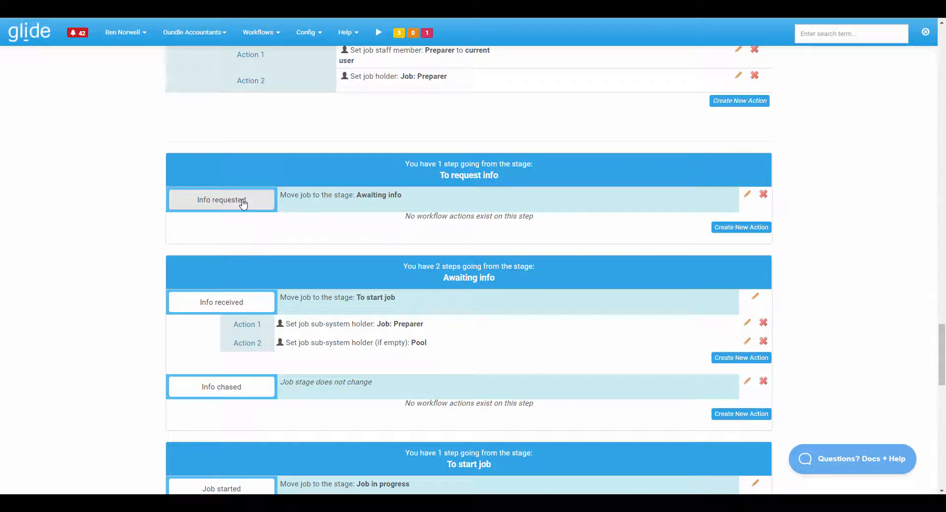
pyautogui.scroll(2, 459, 214)
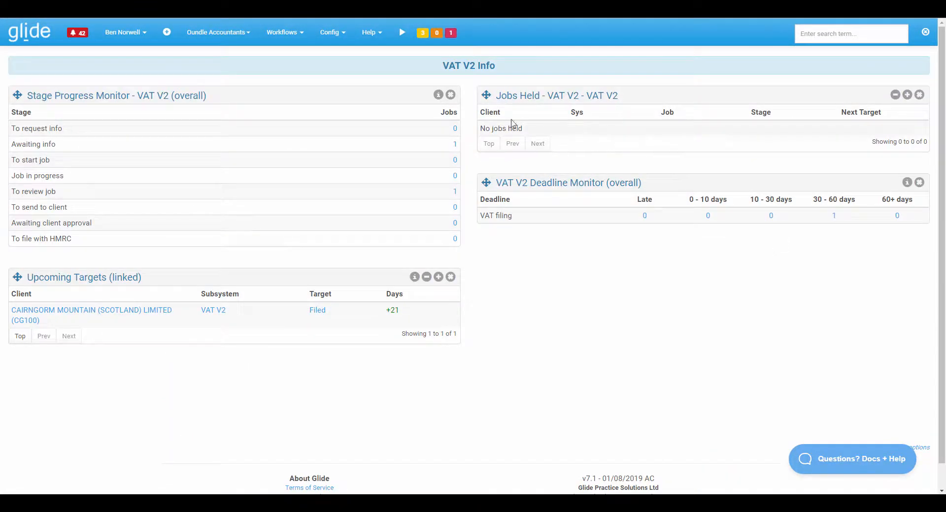
# Step: Check Cairngorm Mountain's job card from its Filed target on the VAT V2 Info dashboard, and return to the Awaiting info steps in the workflow editor
pyautogui.click(318, 310)
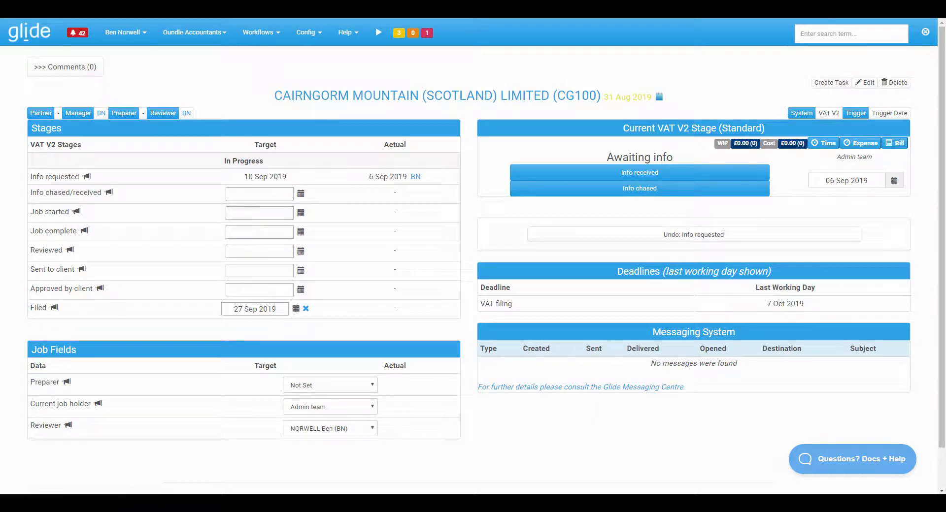
pyautogui.hotkey('ctrl', 'Tab')
pyautogui.scroll(-4, 392, 268)
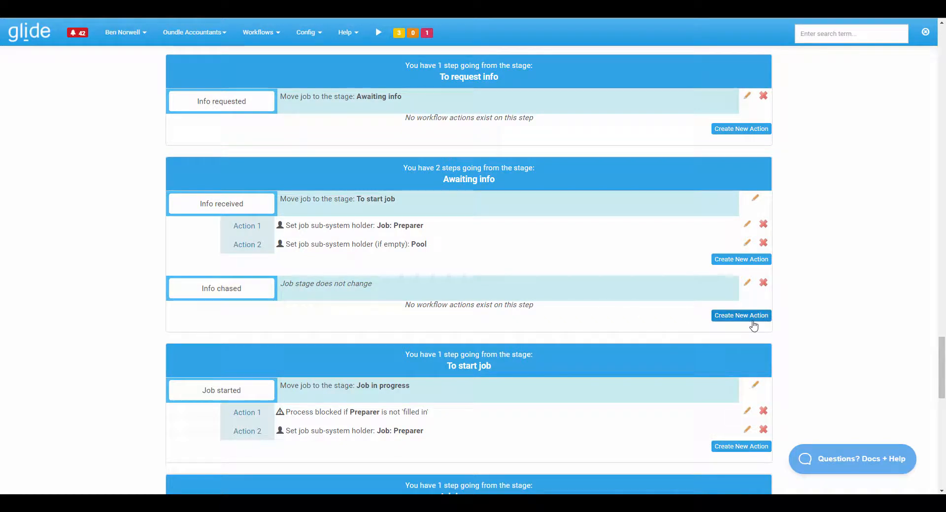
# Step: Add a Set Target Date (Working Days) action to the Info chased step, setting VAT V2 Info chased/received to 3 days from Execution Date
pyautogui.click(745, 318)
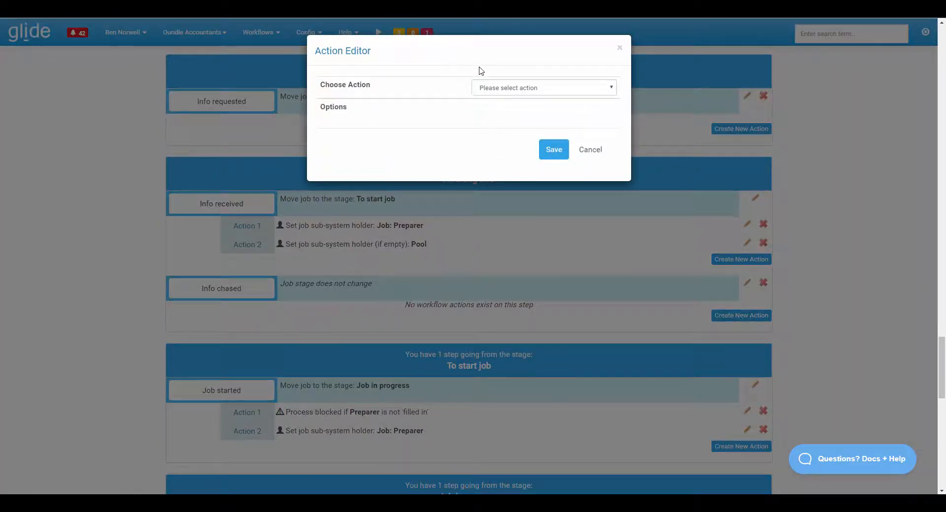
pyautogui.click(499, 88)
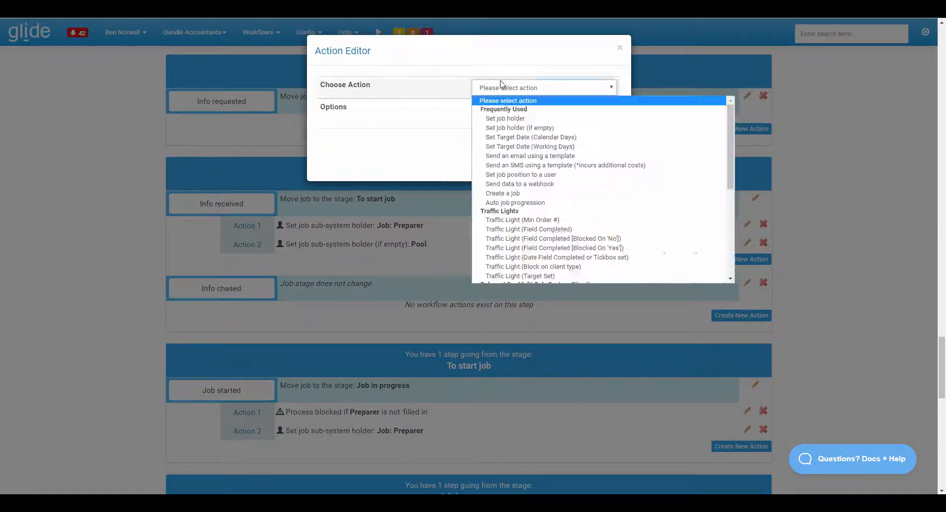
pyautogui.click(556, 147)
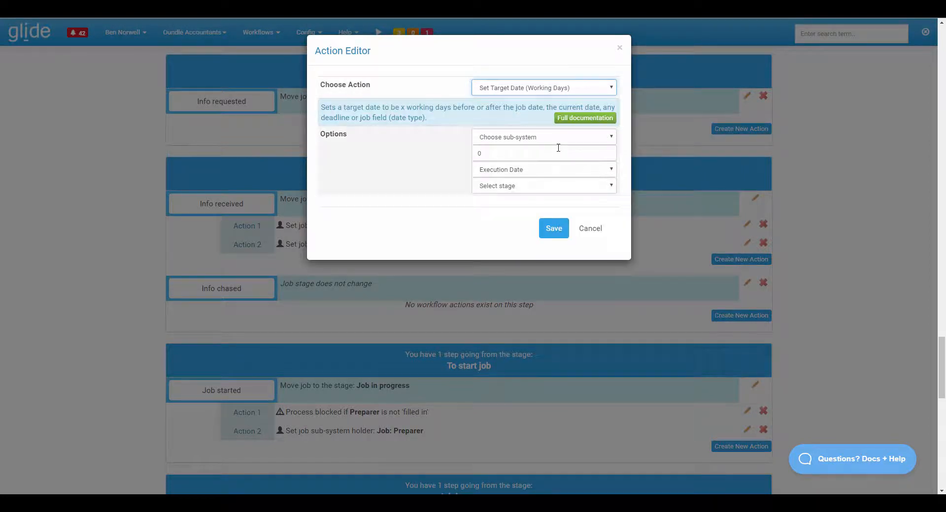
pyautogui.click(525, 137)
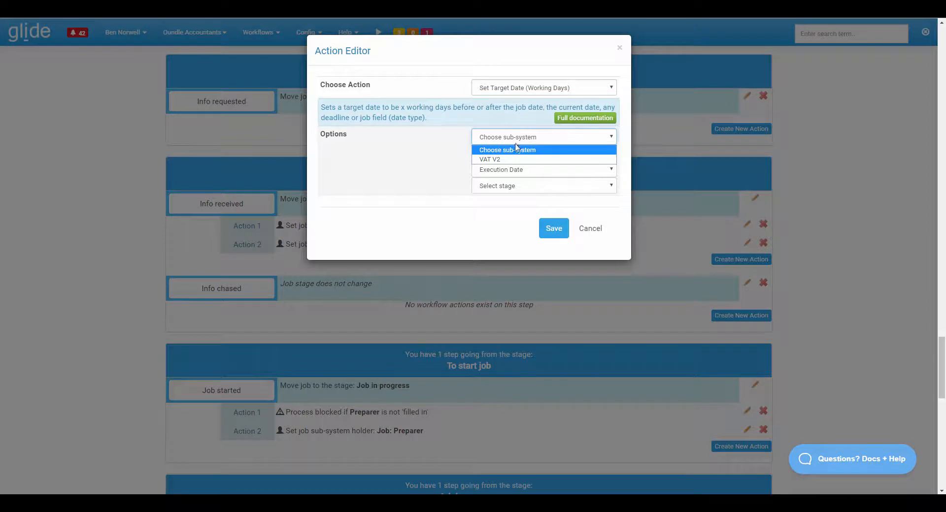
pyautogui.click(512, 160)
pyautogui.press('Tab')
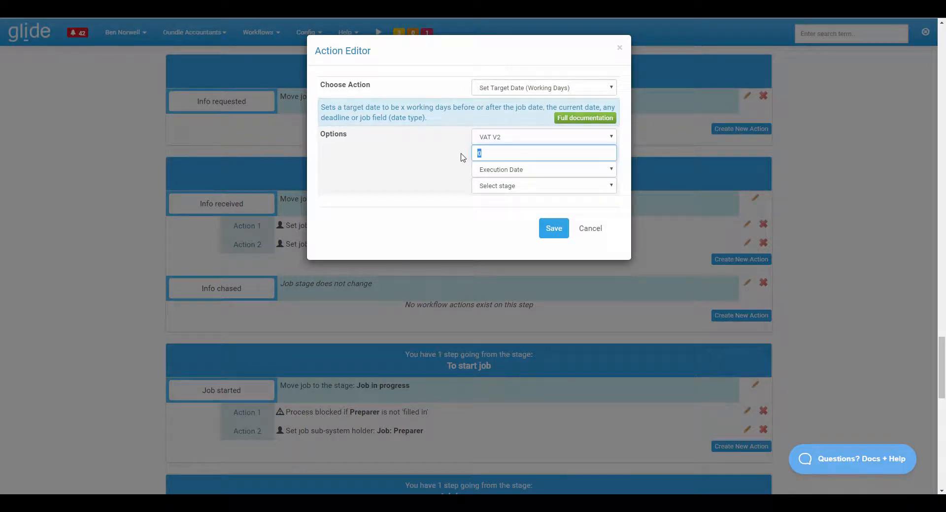
pyautogui.click(504, 186)
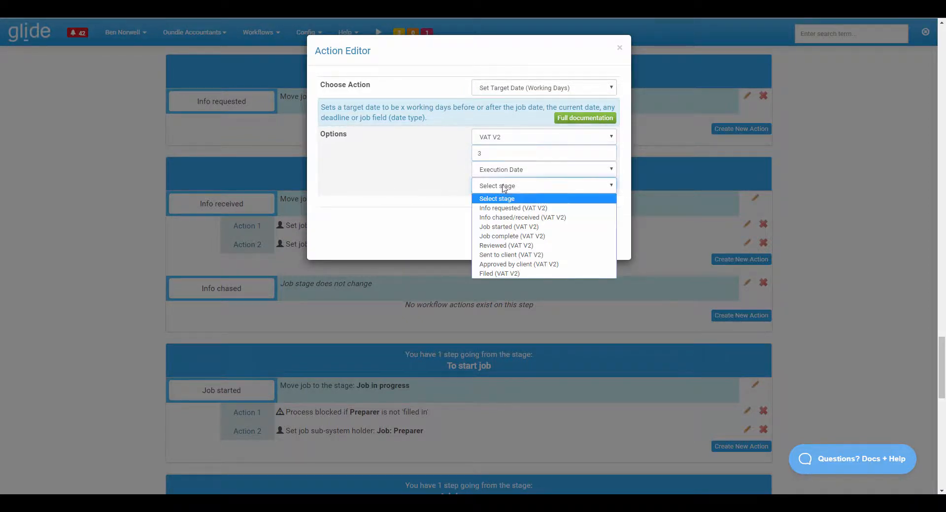
pyautogui.click(518, 218)
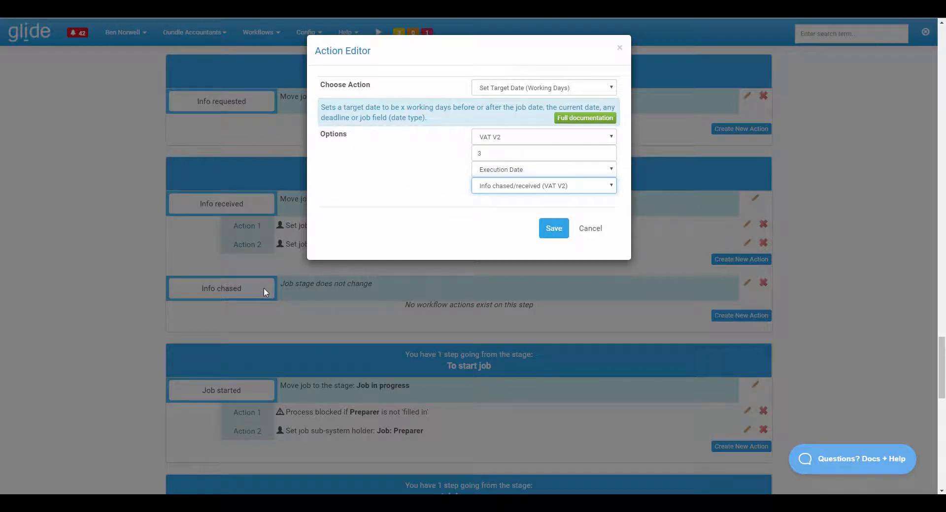
pyautogui.click(553, 229)
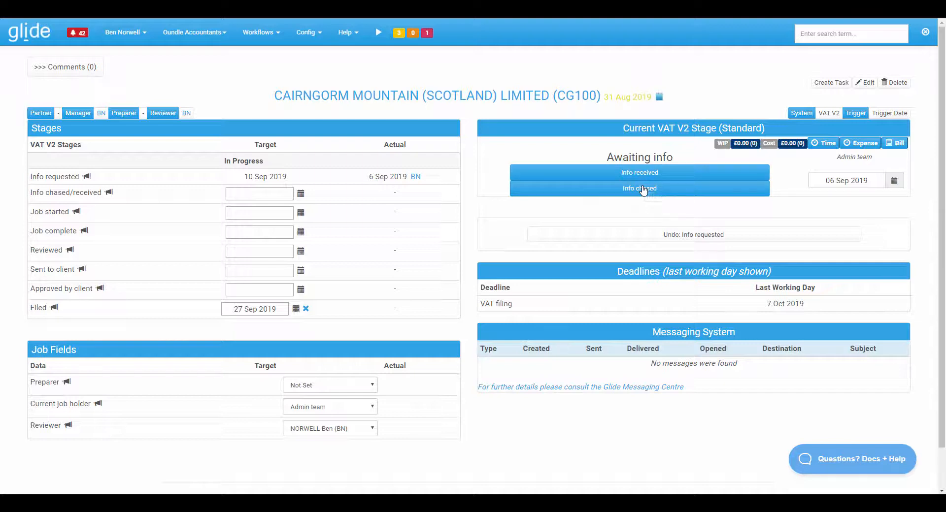
# Step: Record Info chased twice on Cairngorm Mountain's 31 Aug 2019 job and check its upcoming target on the VAT V2 Info dashboard
pyautogui.click(642, 194)
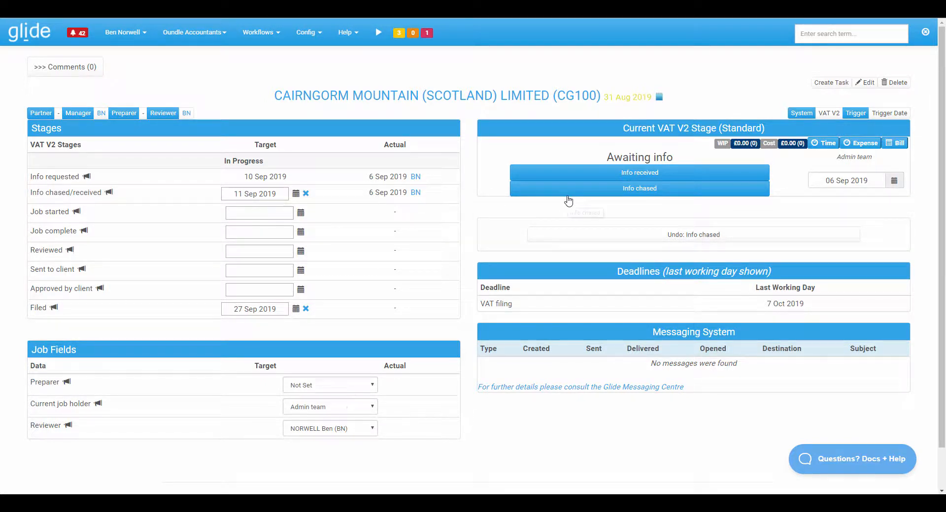
pyautogui.click(651, 191)
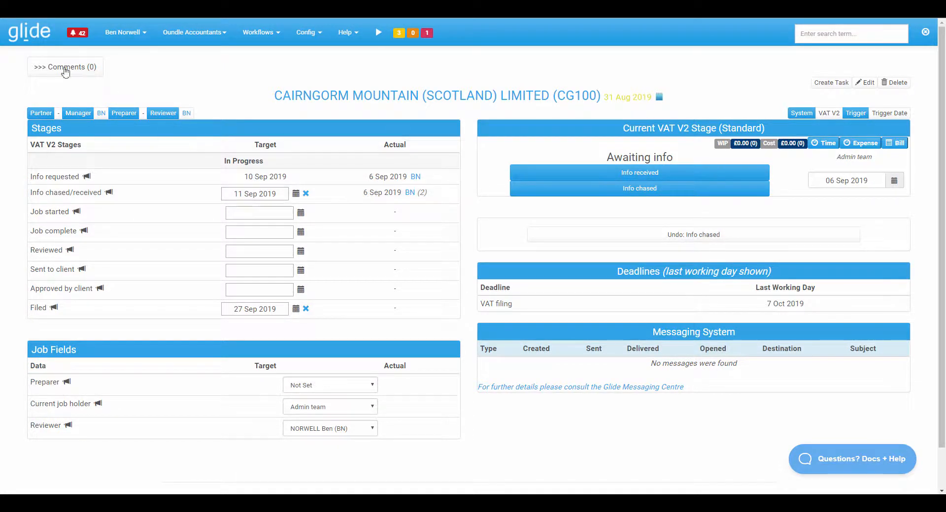
pyautogui.click(130, 45)
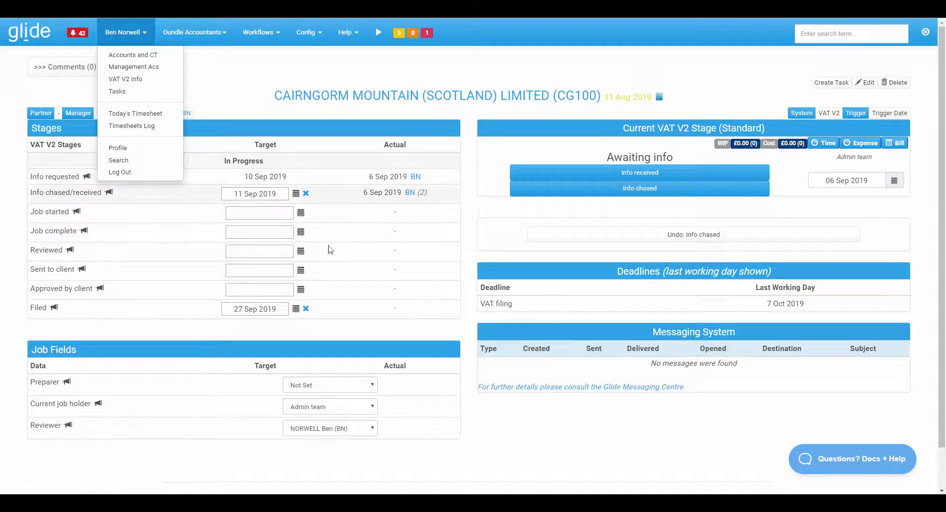
pyautogui.click(129, 79)
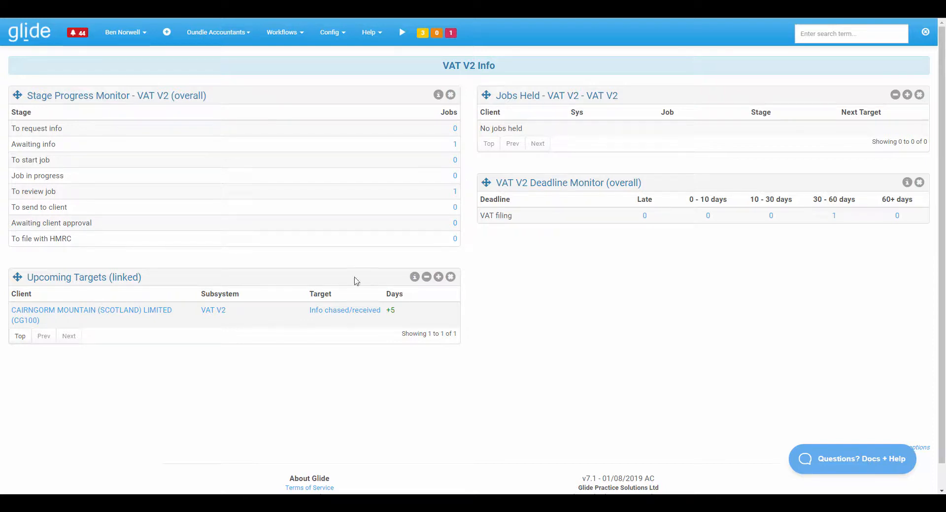
pyautogui.click(344, 311)
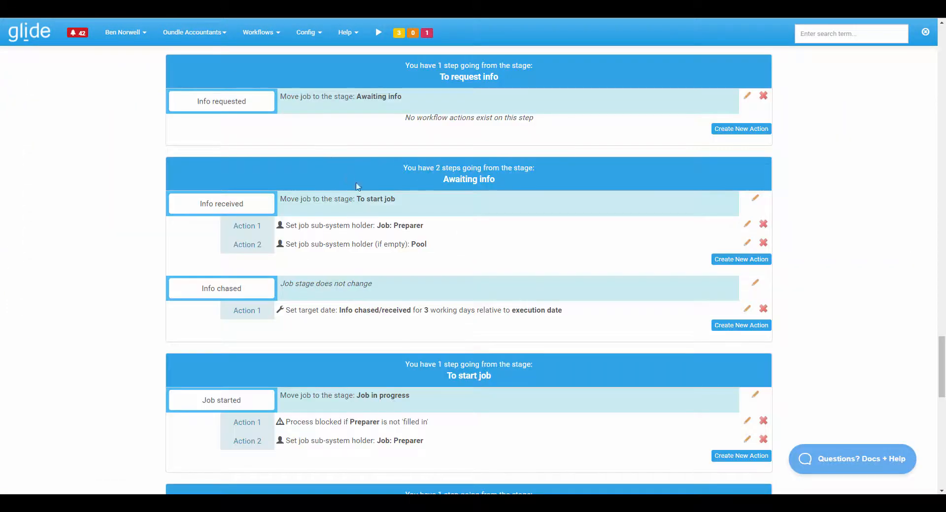
# Step: Add a Set Target Date (Working Days) action to the Info received step, setting VAT V2 Sent to client to 5 days from Execution Date
pyautogui.click(741, 259)
pyautogui.click(525, 97)
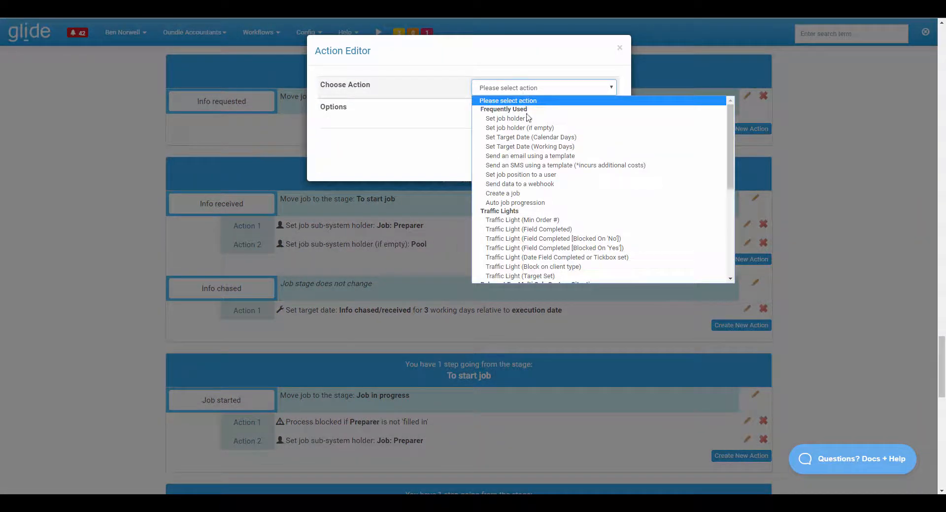
pyautogui.click(533, 145)
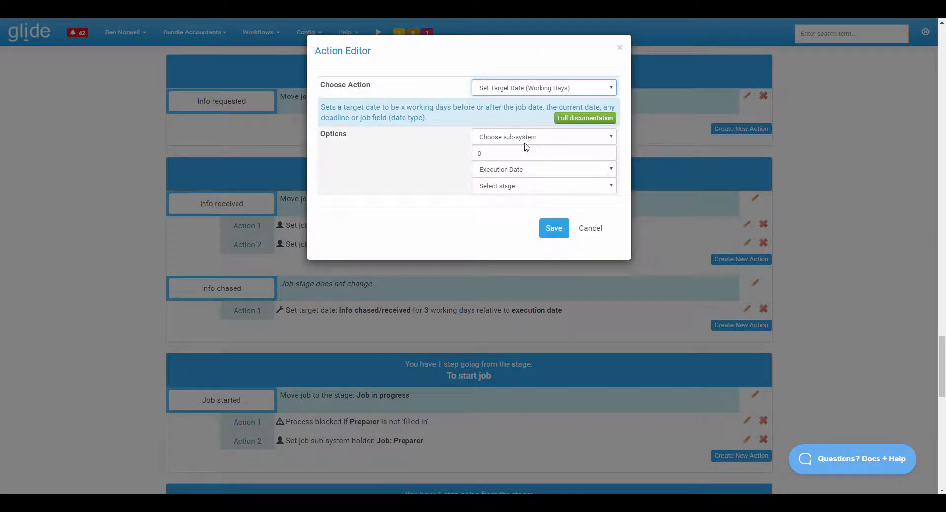
pyautogui.click(526, 142)
pyautogui.click(541, 158)
pyautogui.press('Tab')
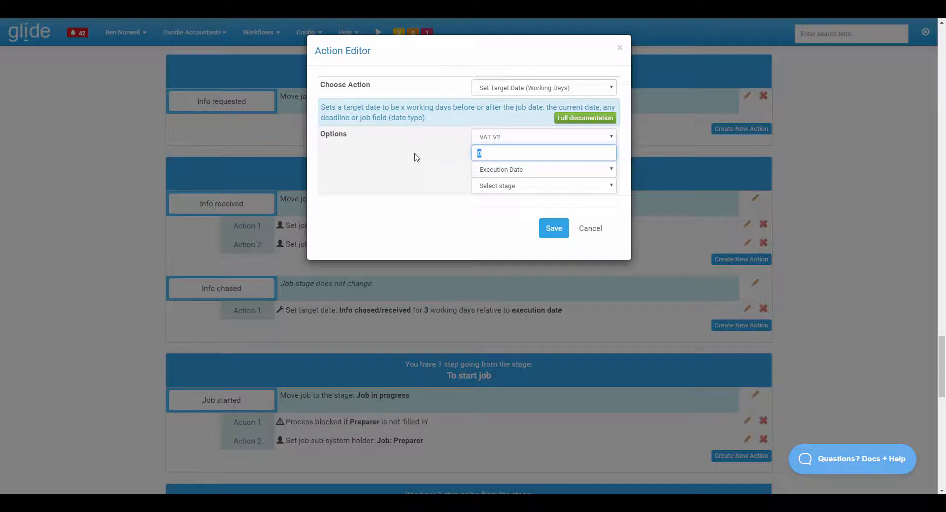
pyautogui.write('2')
pyautogui.click(494, 186)
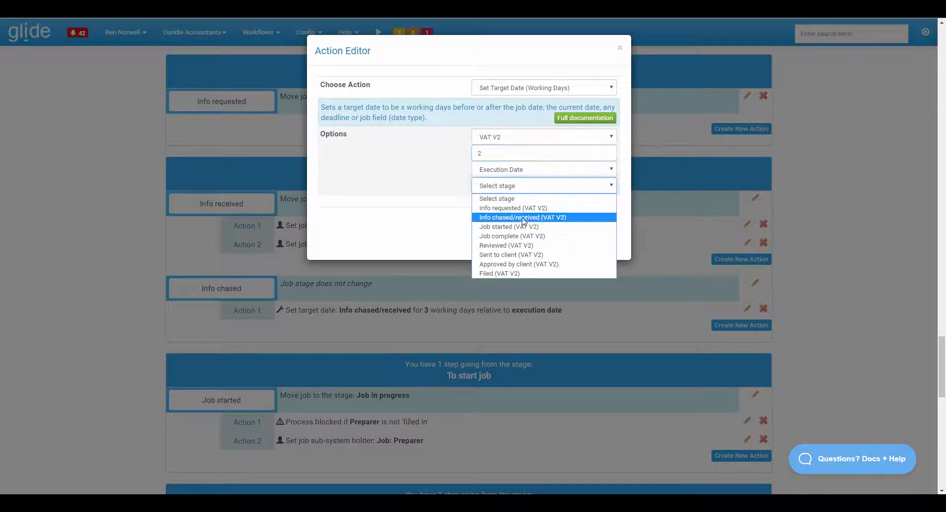
pyautogui.click(518, 256)
pyautogui.doubleClick(488, 154)
pyautogui.write('5')
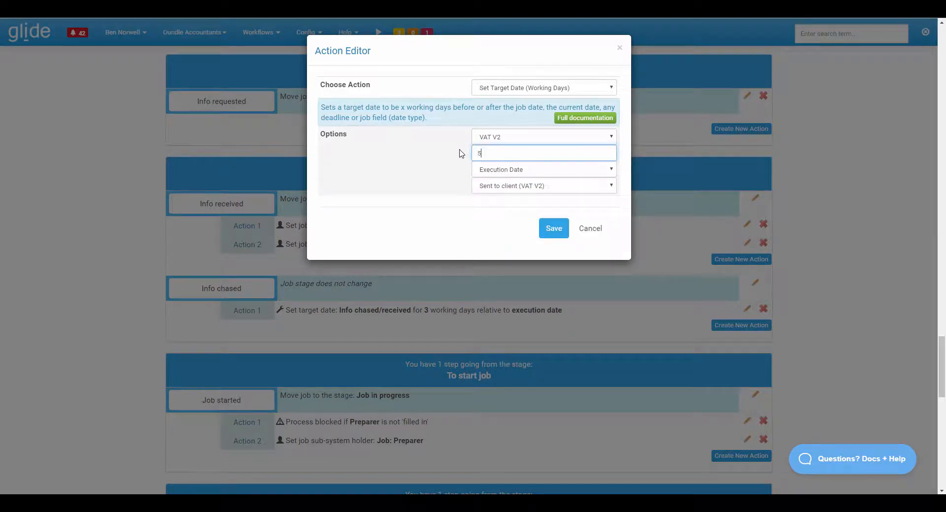
pyautogui.click(553, 229)
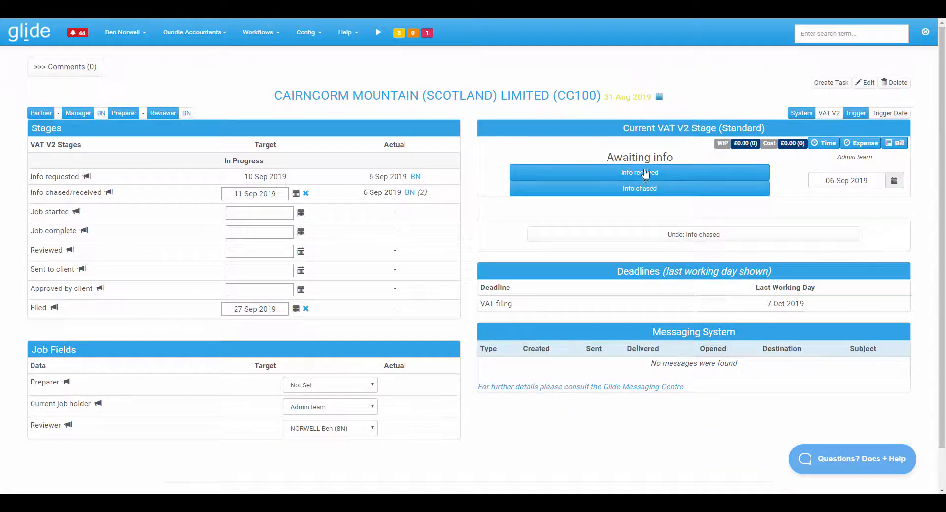
# Step: Mark Info received on Cairngorm Mountain's 31 Aug 2019 job and check its upcoming target on the VAT V2 Info dashboard
pyautogui.click(645, 174)
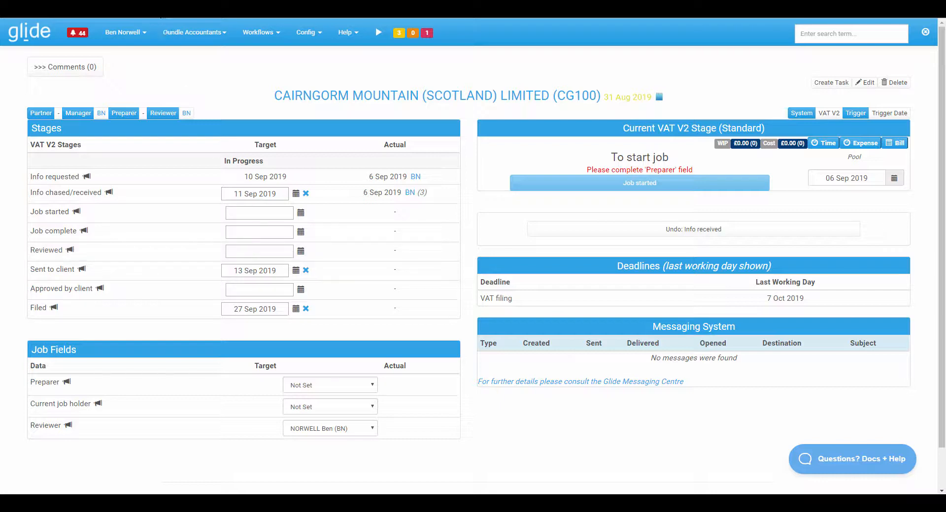
pyautogui.moveTo(123, 32)
pyautogui.click(140, 79)
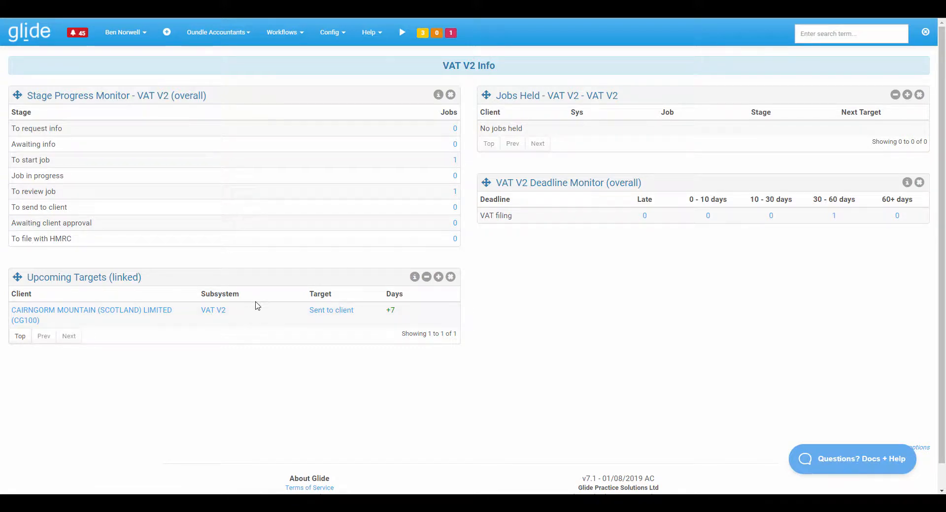
pyautogui.click(324, 311)
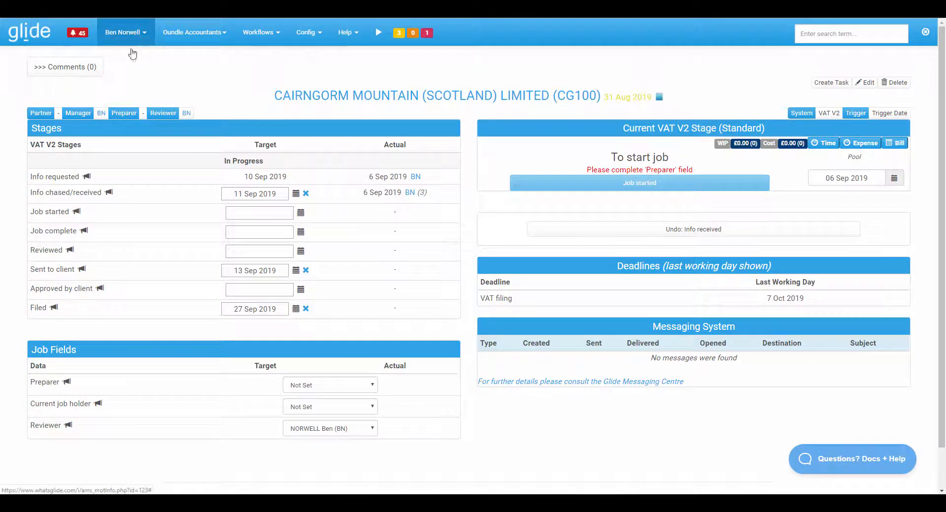
pyautogui.click(127, 38)
pyautogui.click(138, 81)
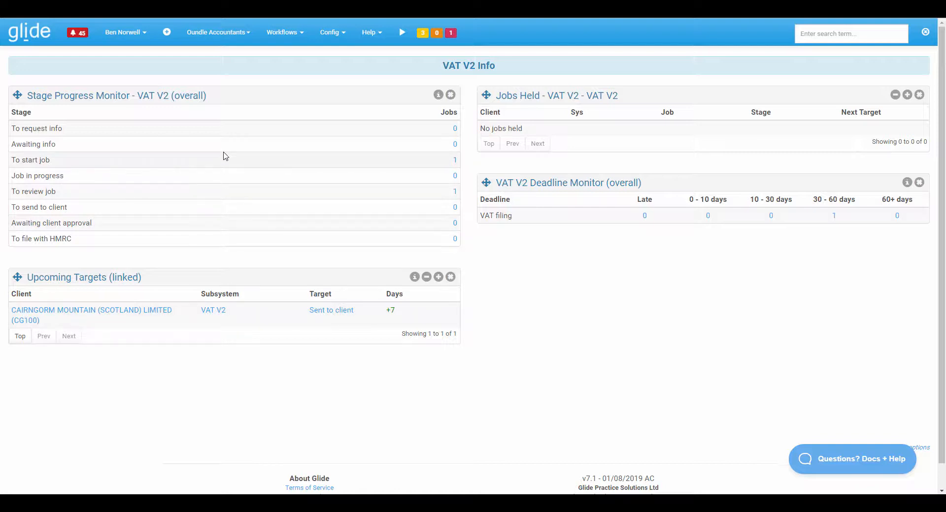
pyautogui.click(264, 41)
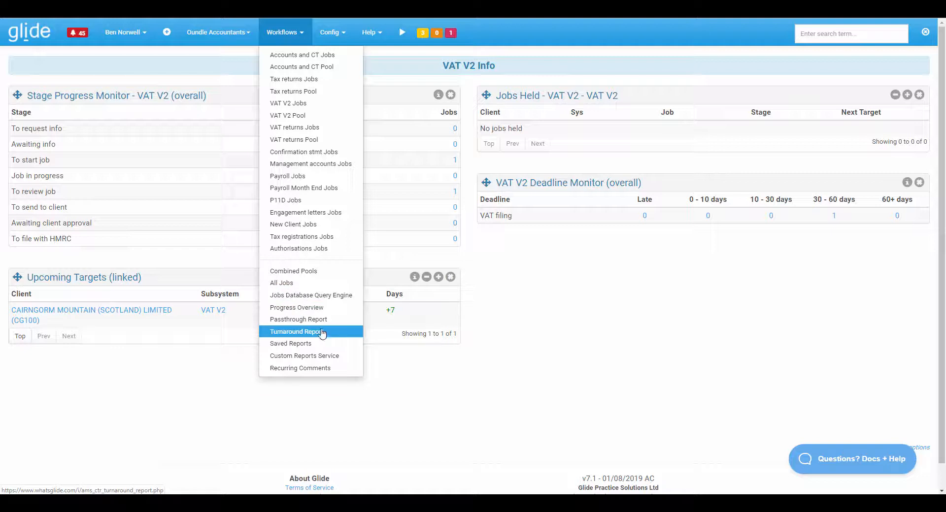
pyautogui.click(523, 328)
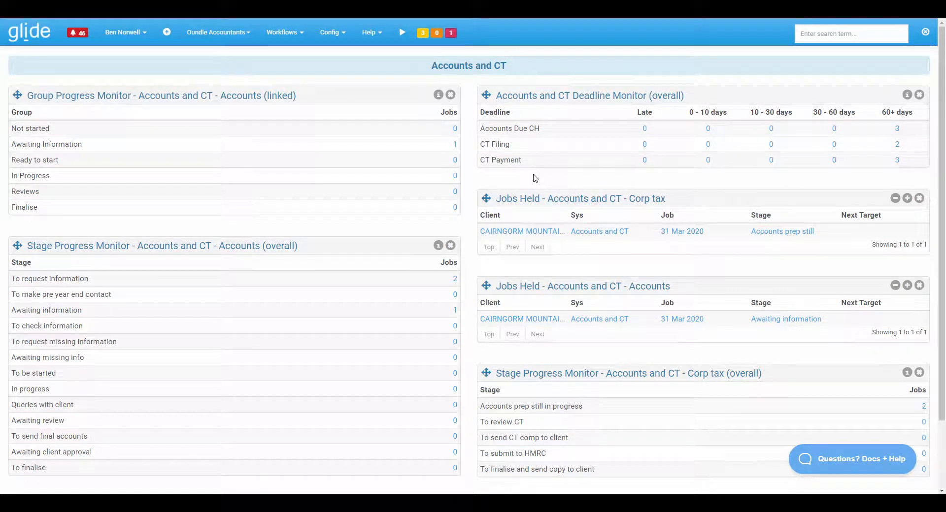
# Step: Look through the available support options: the Docs + Help instant answers, its Ask conversation channels, and the Help Centre entries
pyautogui.click(862, 462)
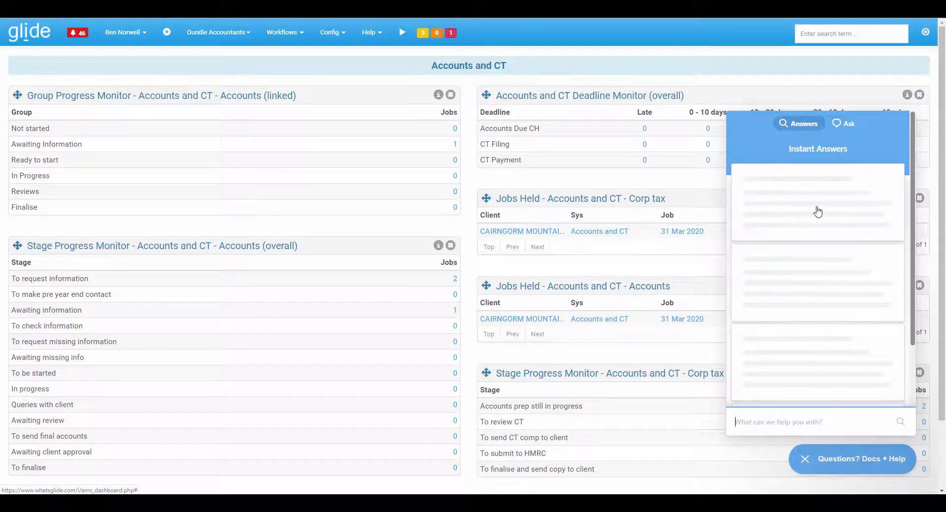
pyautogui.click(849, 125)
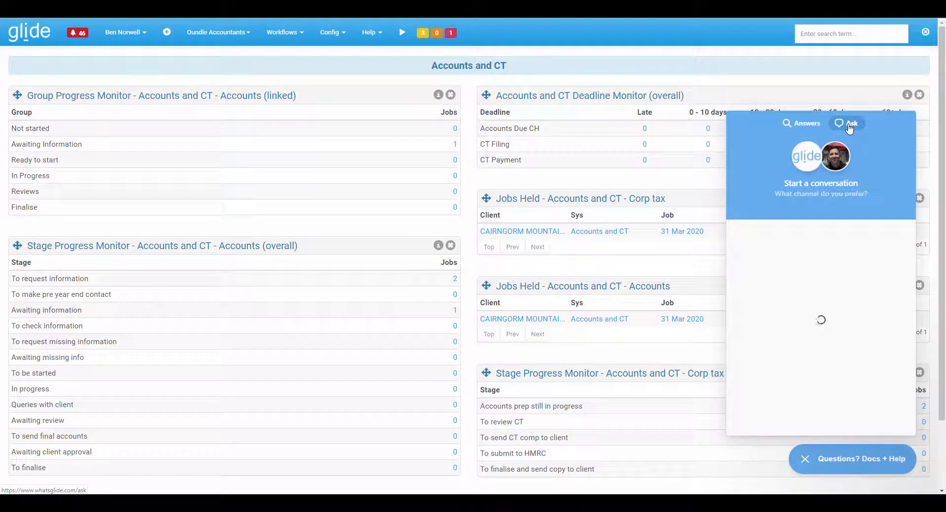
pyautogui.click(830, 455)
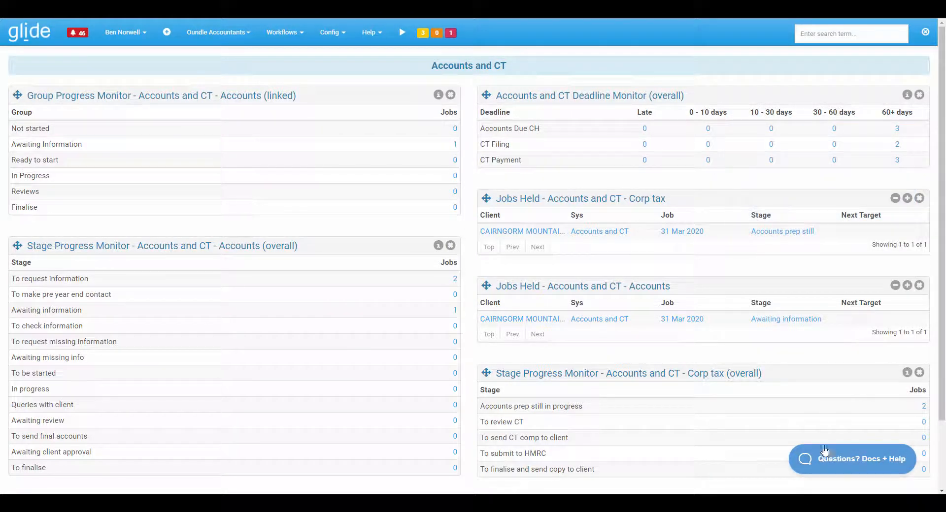
pyautogui.click(370, 32)
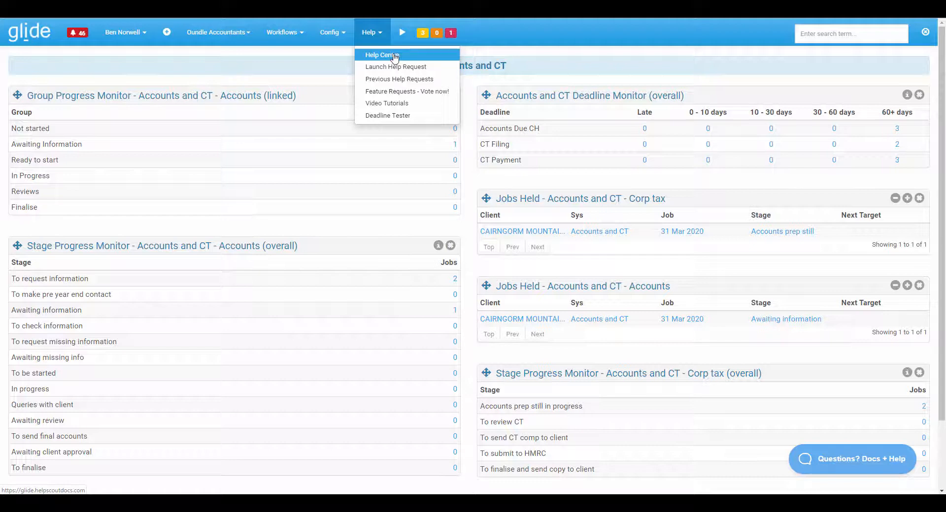
pyautogui.click(487, 55)
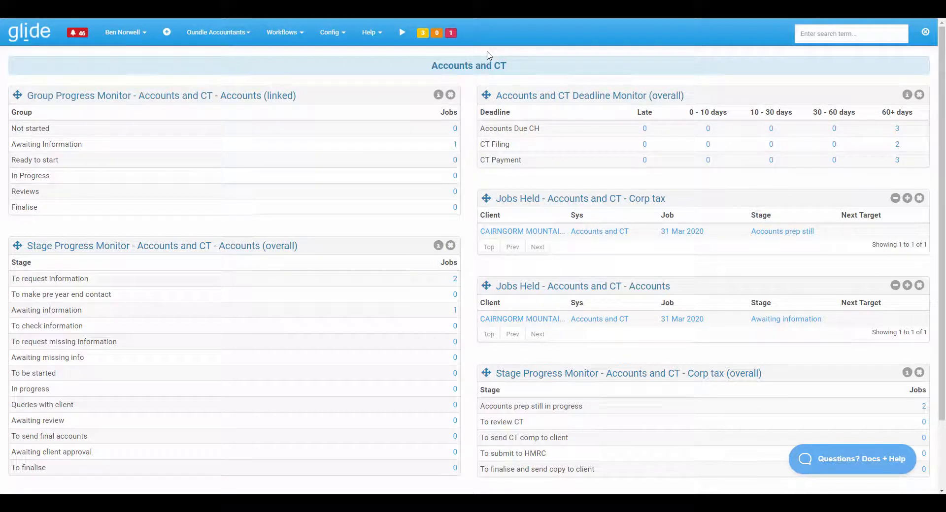